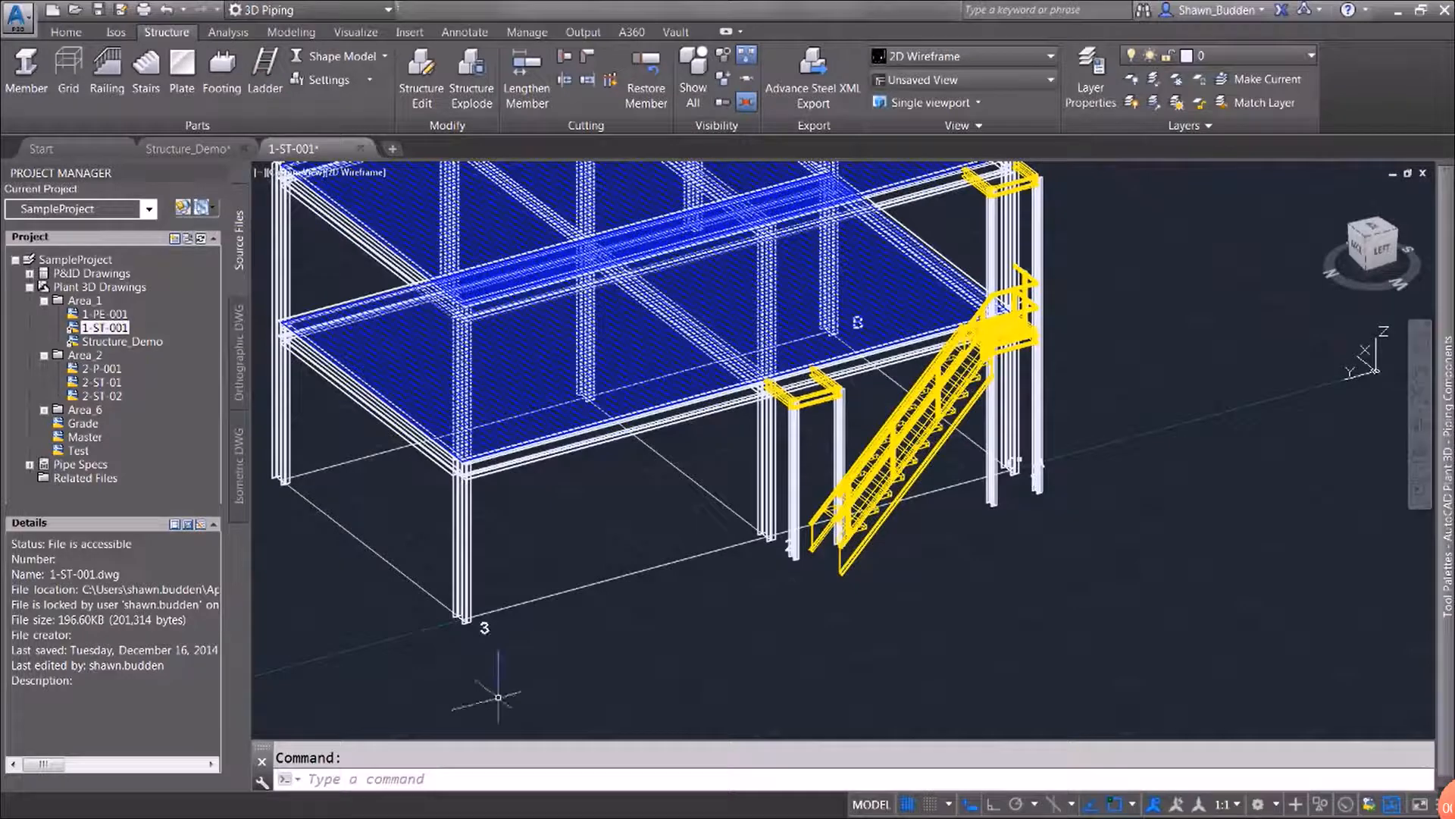
Start a distance measurement from the top outer corner endpoint of the yellow landing frame's side beam near grid 2
type("mea")
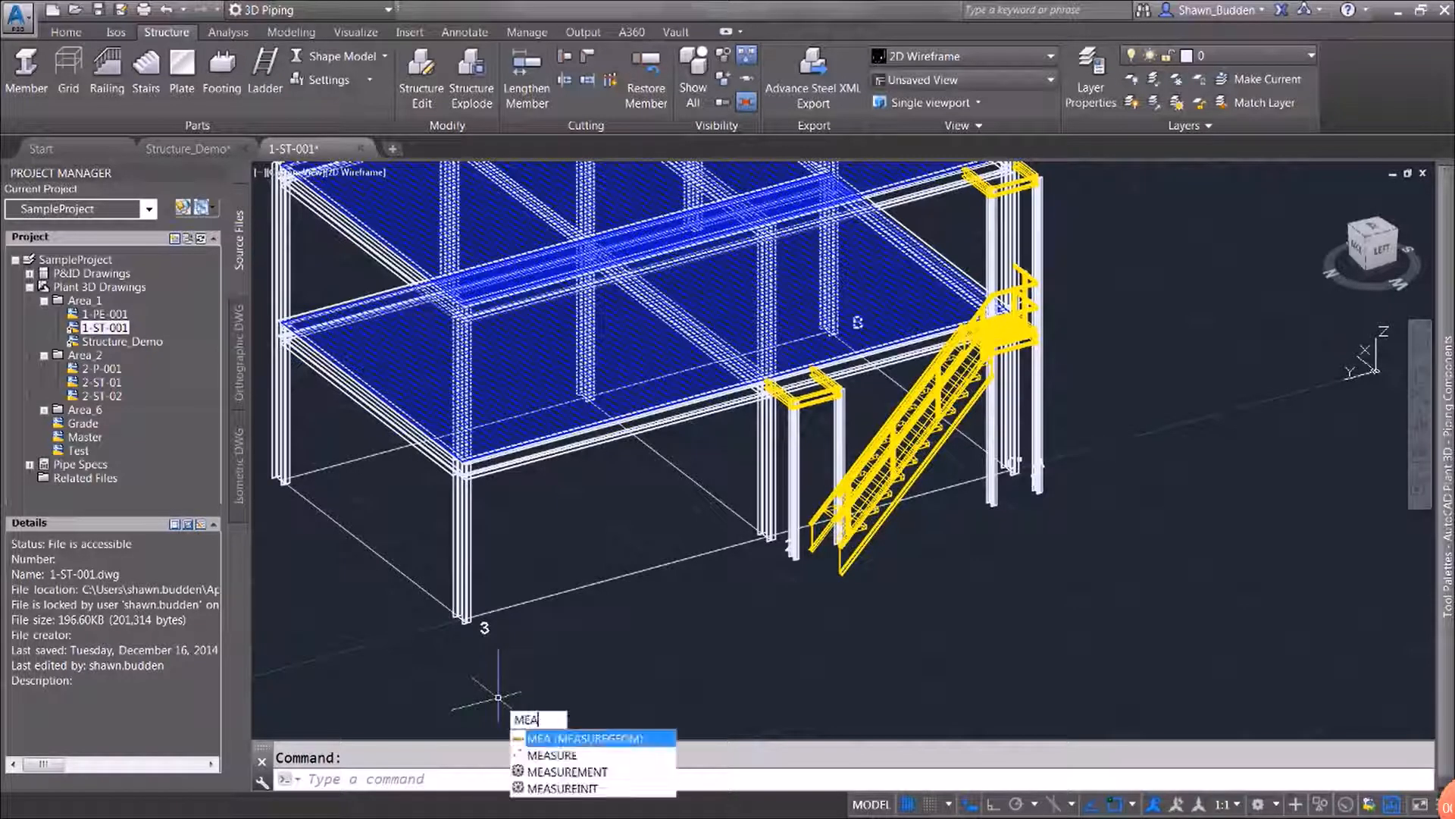
type("s")
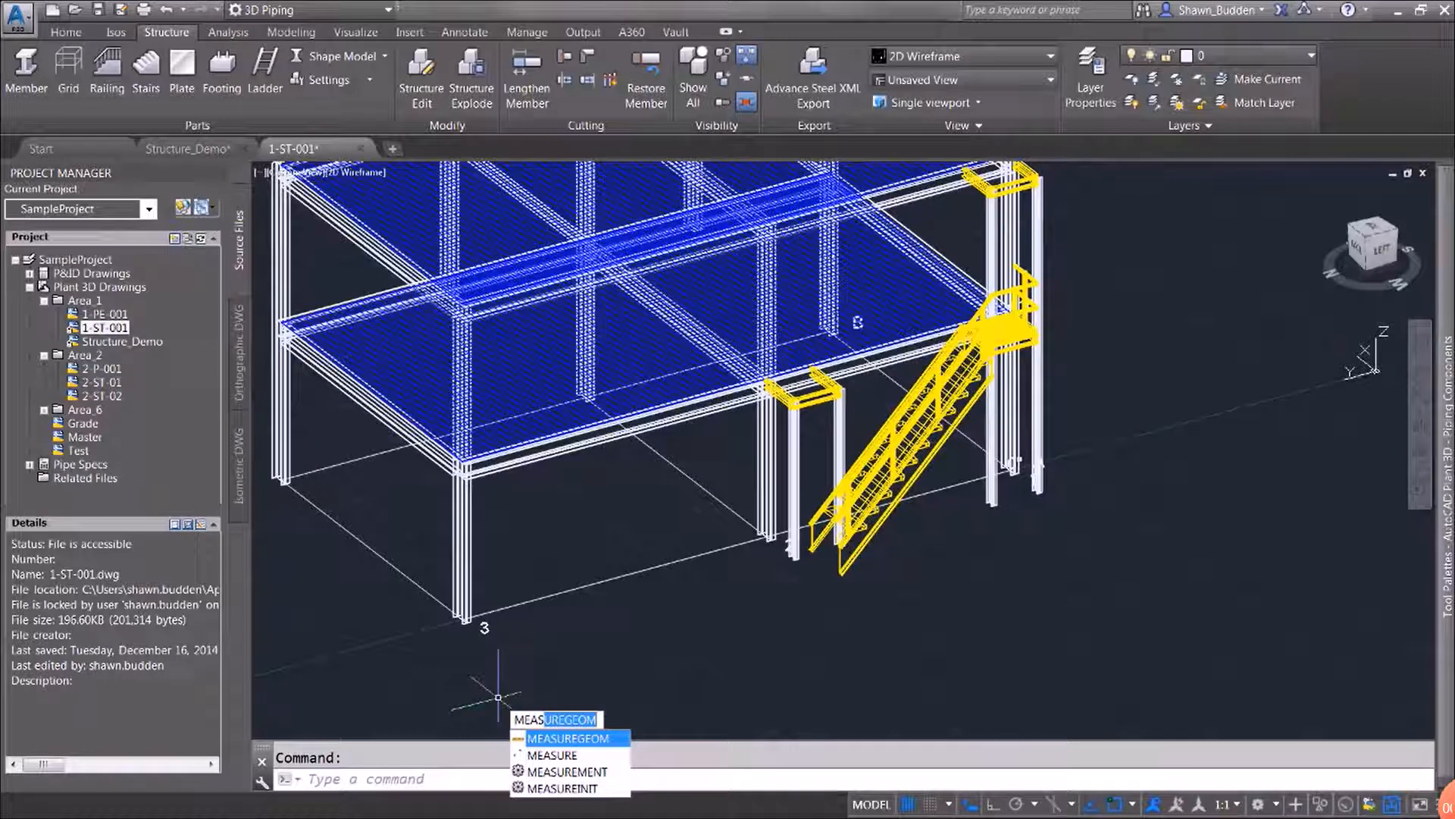
key("Return")
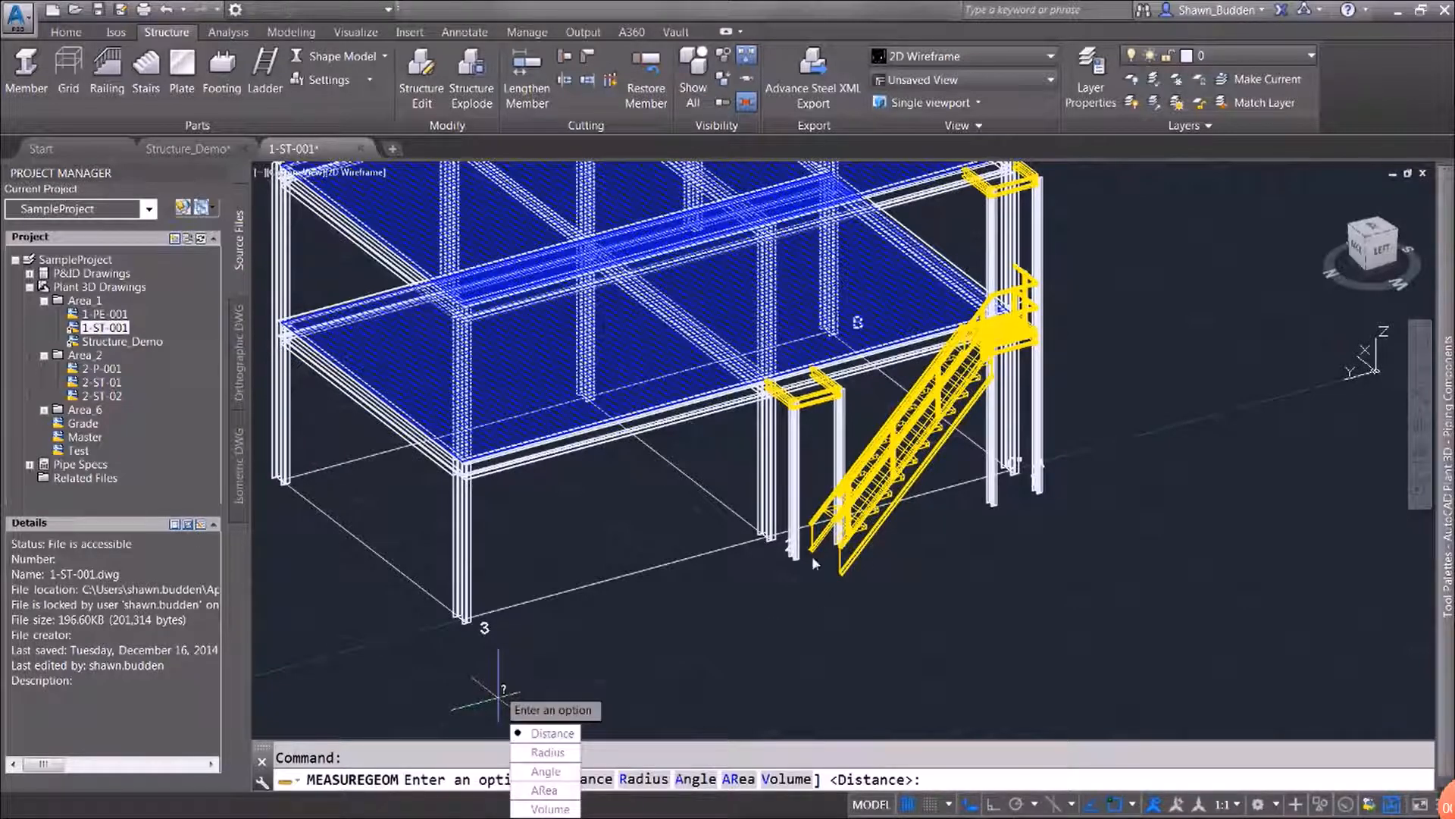
left_click(547, 733)
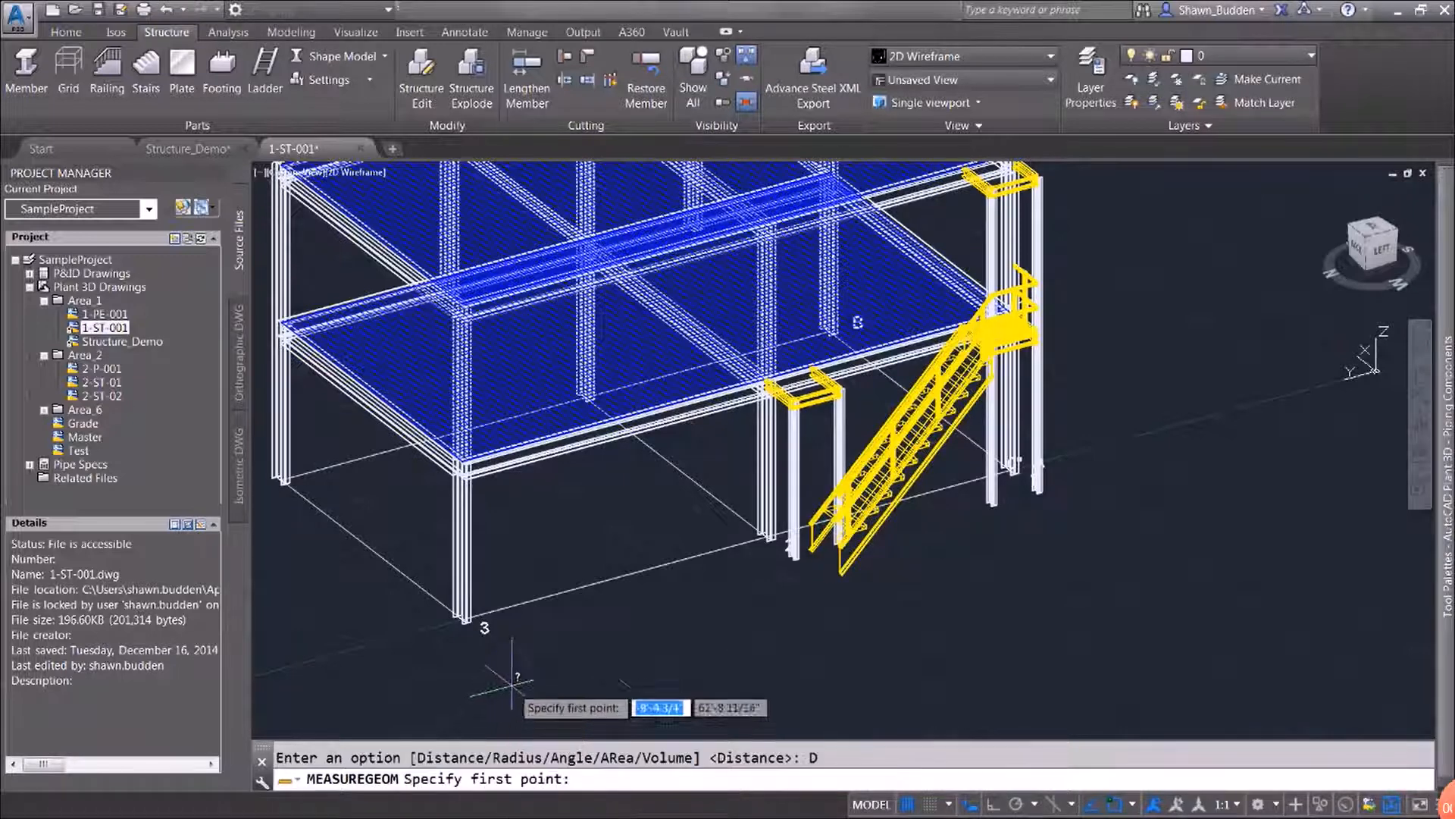
scroll(768, 498, "up", 5)
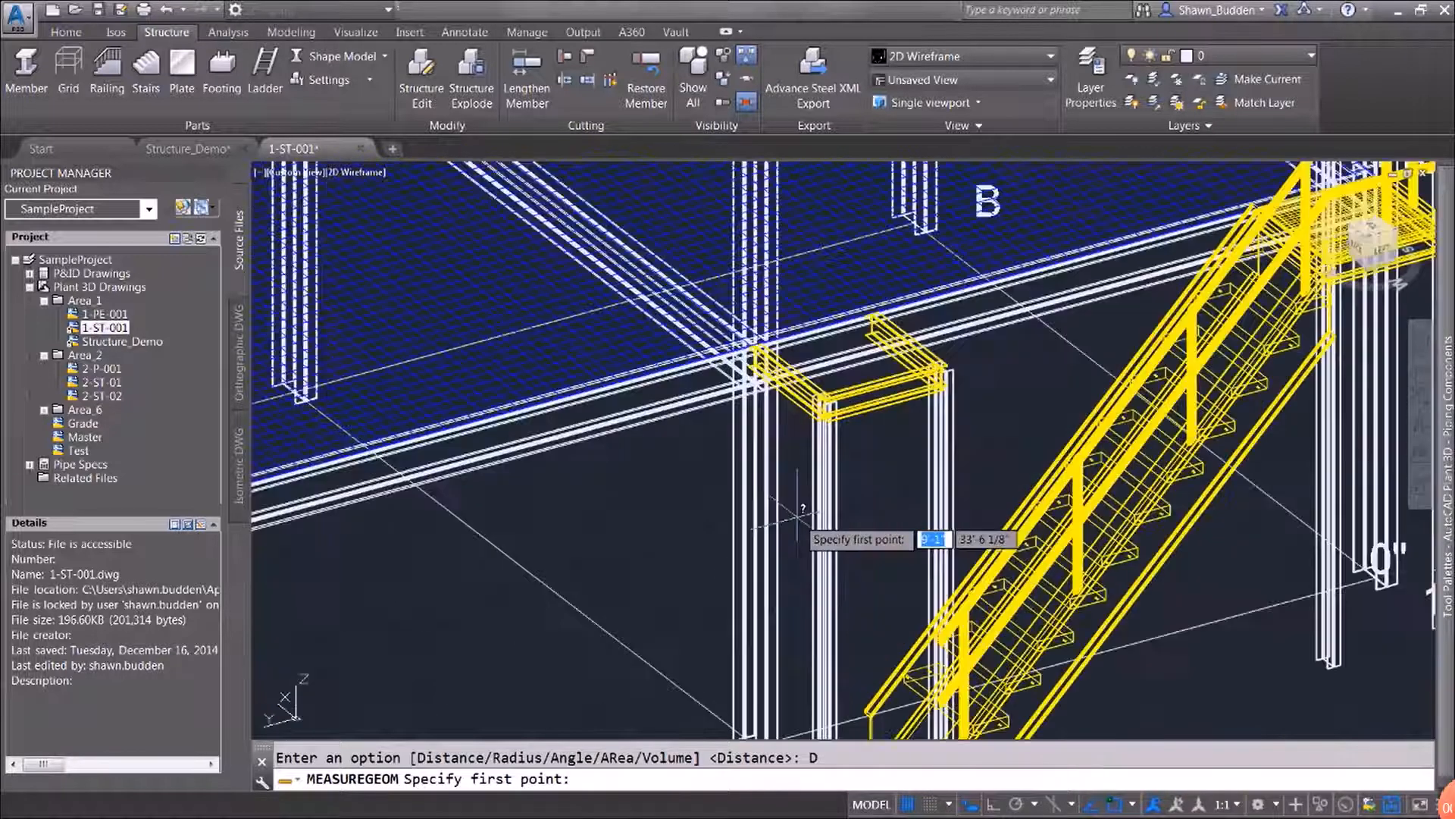
middle_click_drag(900, 445, 910, 554)
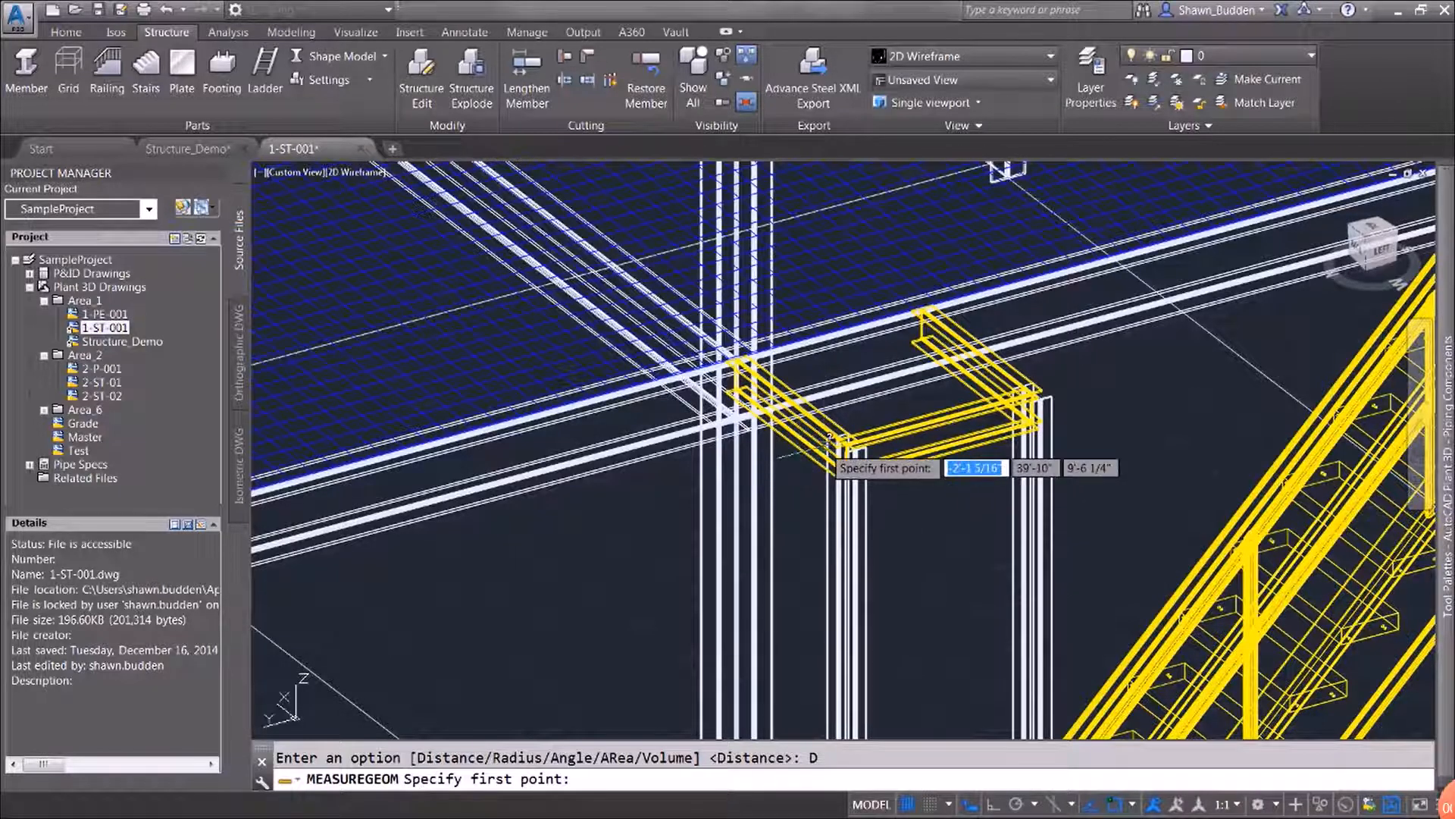
right_click(807, 487, "shift")
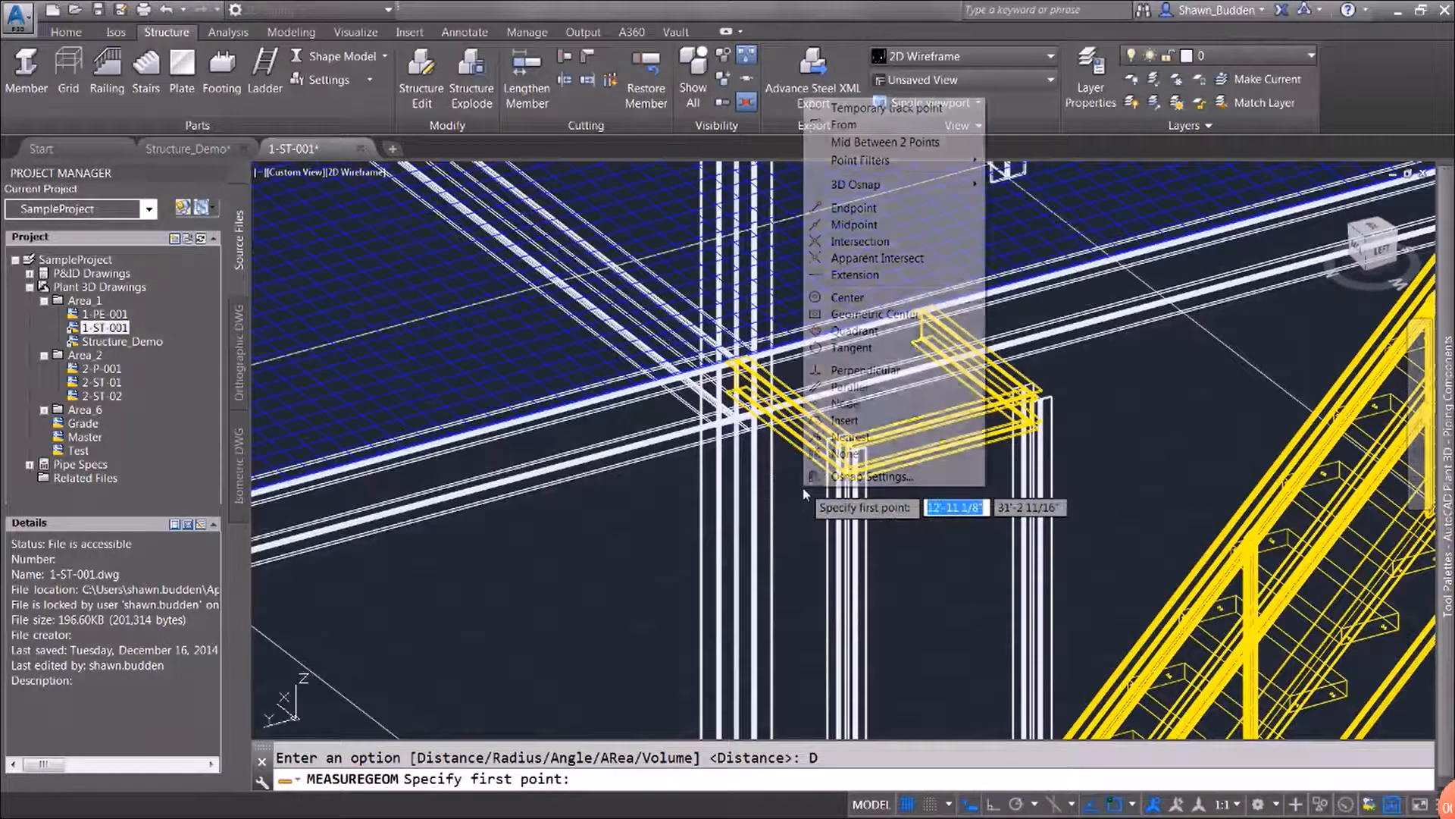
left_click(853, 208)
scroll(872, 303, "up", 2)
scroll(958, 487, "up", 2)
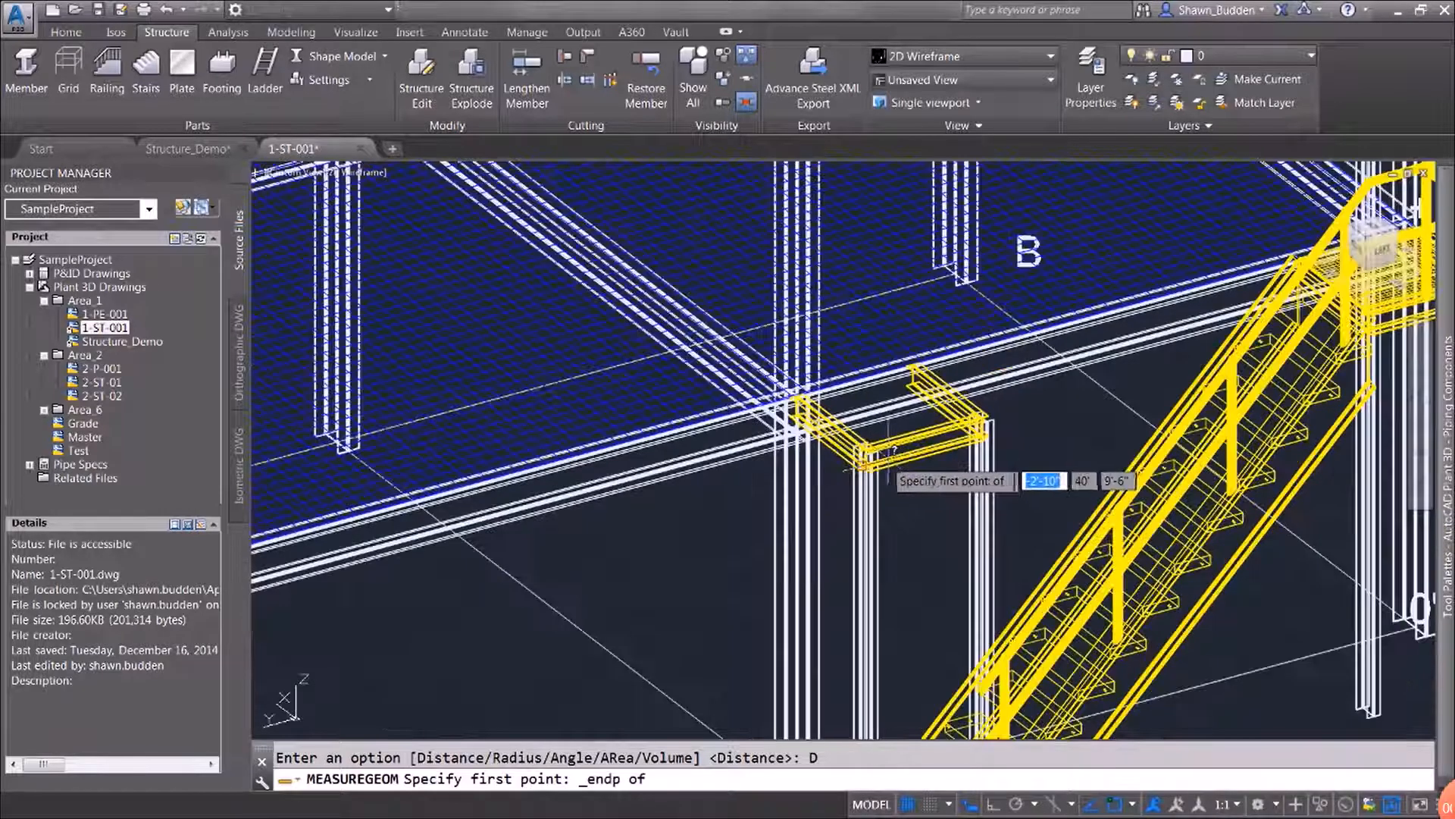
scroll(892, 452, "up", 4)
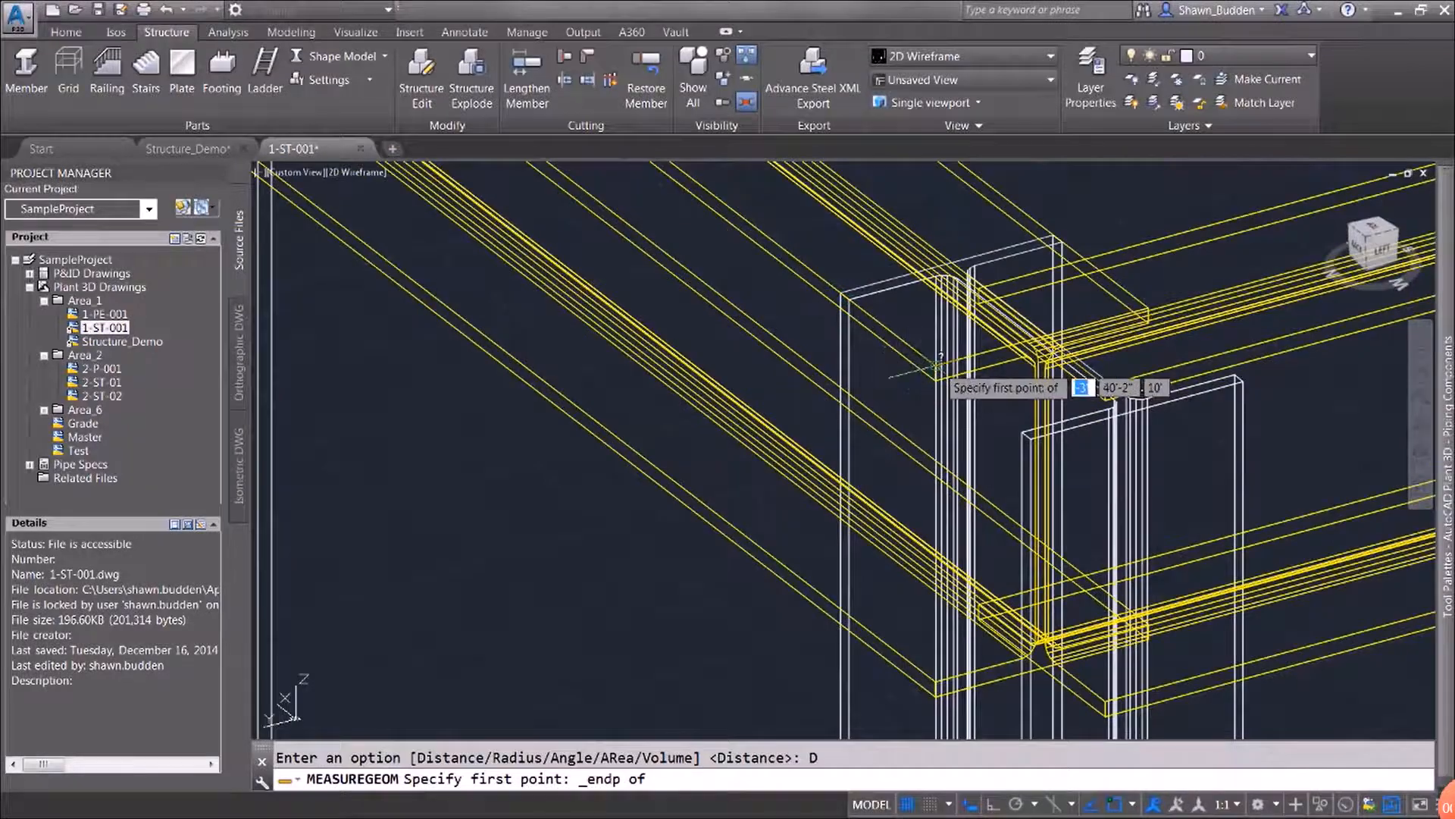
left_click(935, 362)
Measure to the endpoint where the landing's side beam meets the main platform edge, and end the measurement
scroll(803, 576, "up", 5)
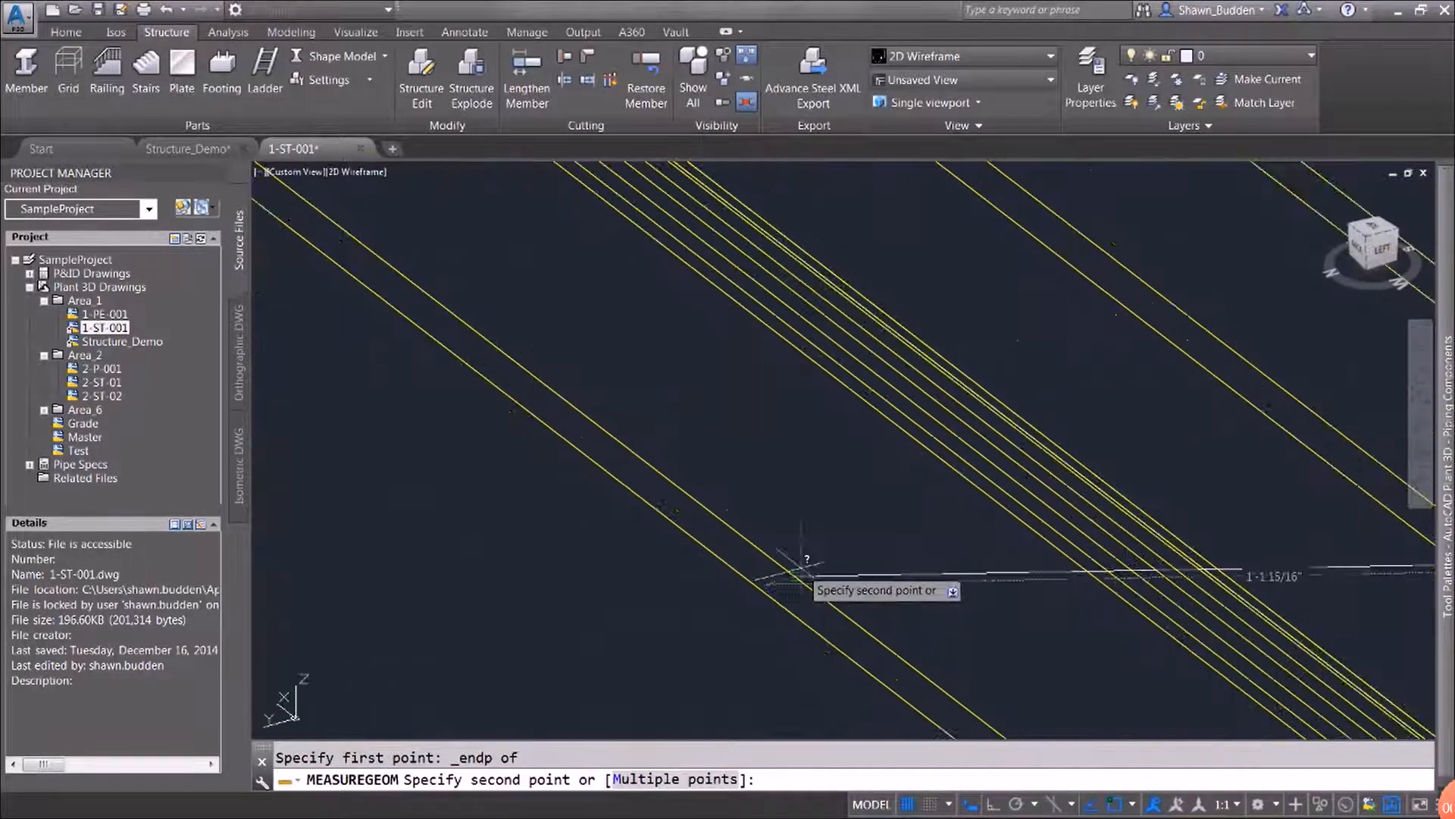
scroll(802, 564, "down", 8)
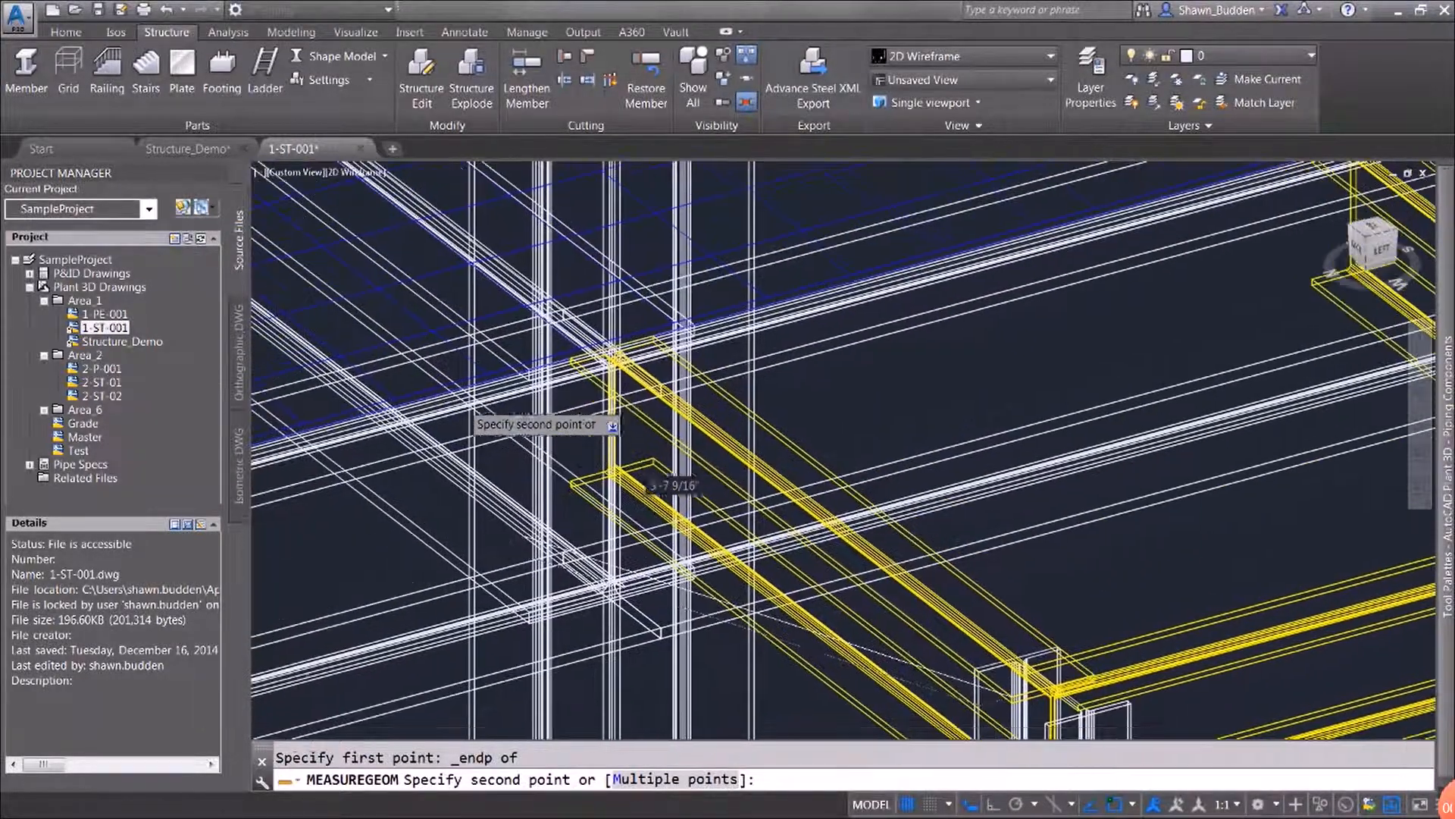
right_click(347, 447, "shift")
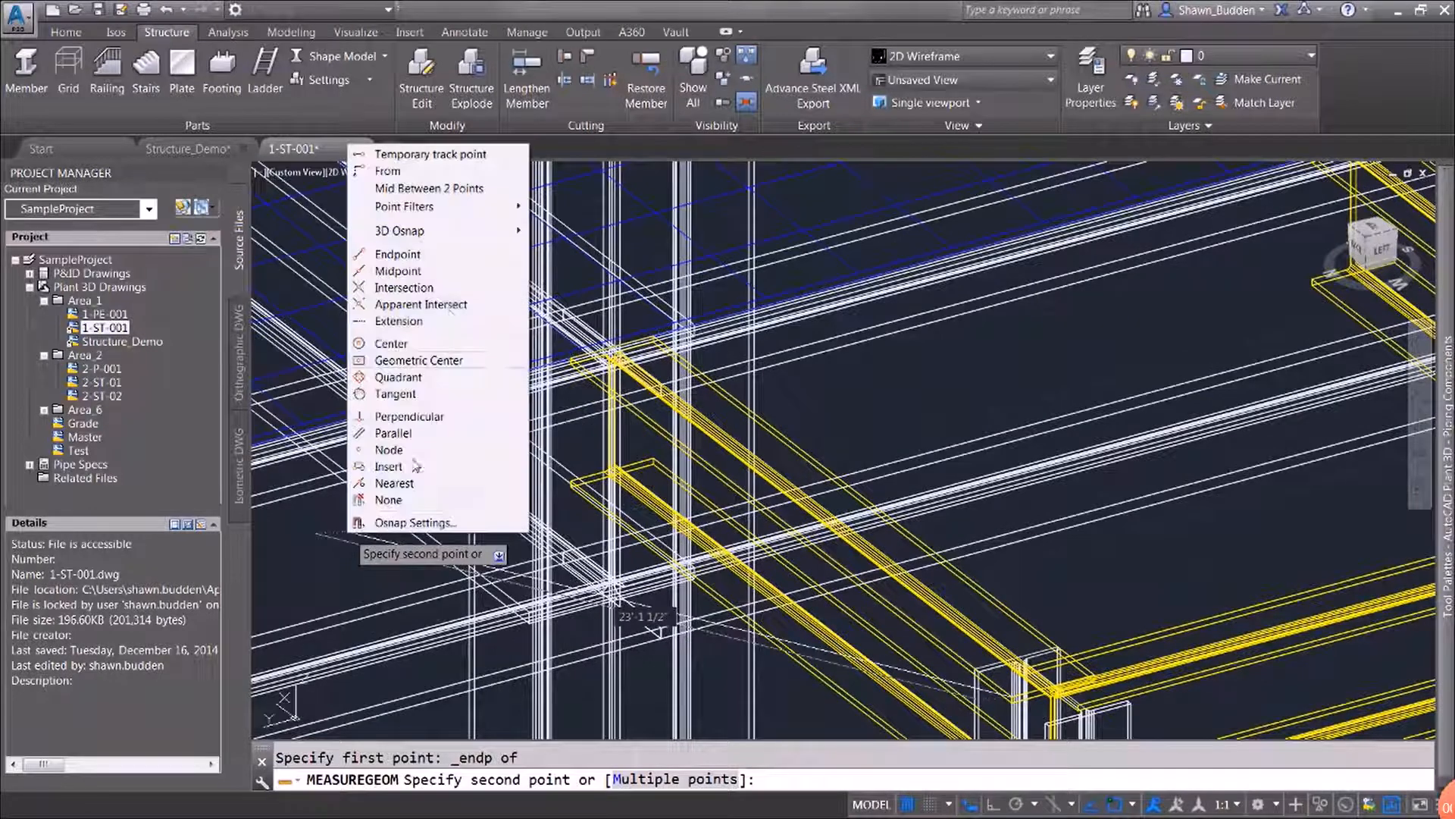
left_click(424, 255)
scroll(561, 358, "up", 4)
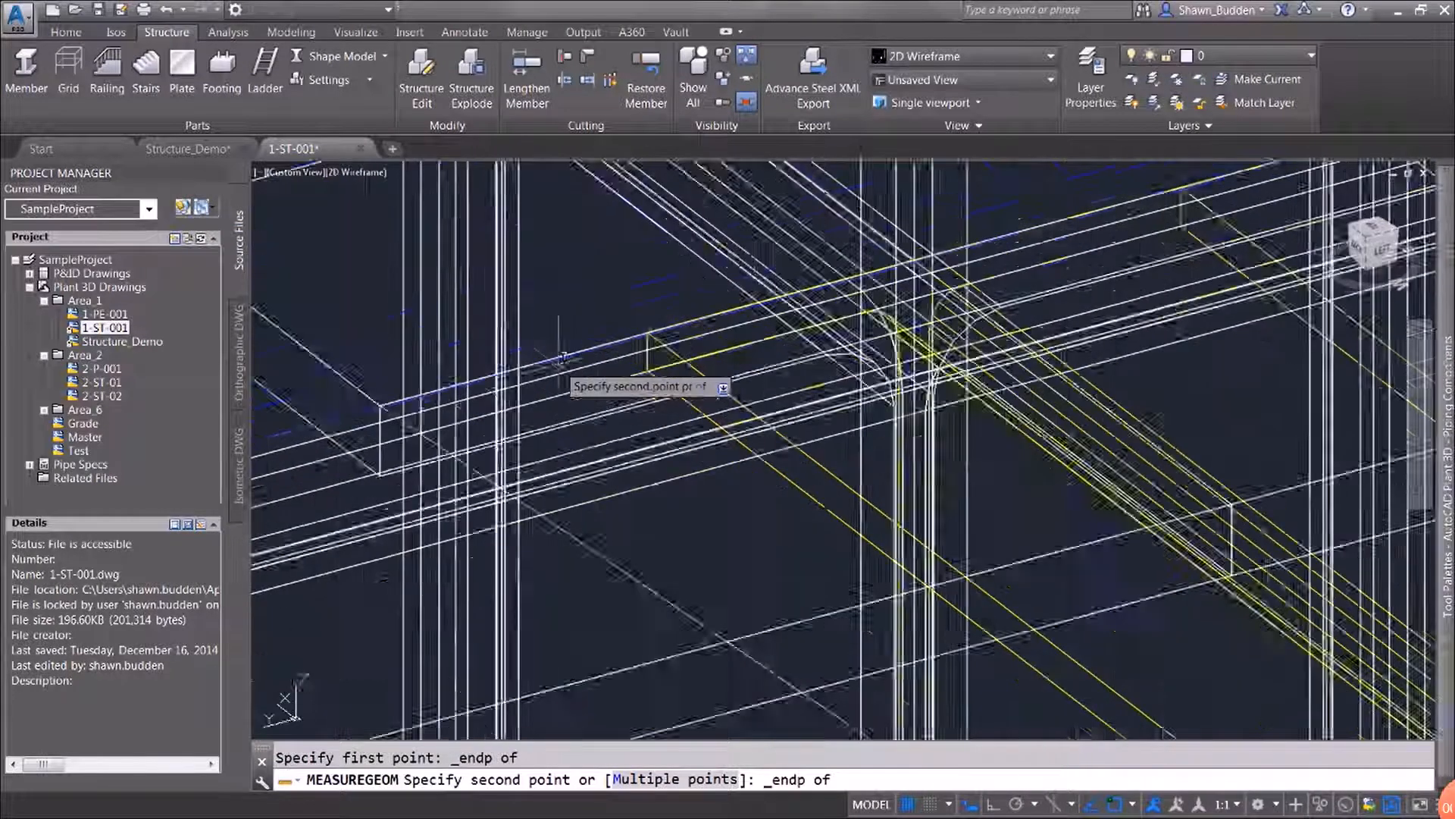
scroll(561, 358, "up", 3)
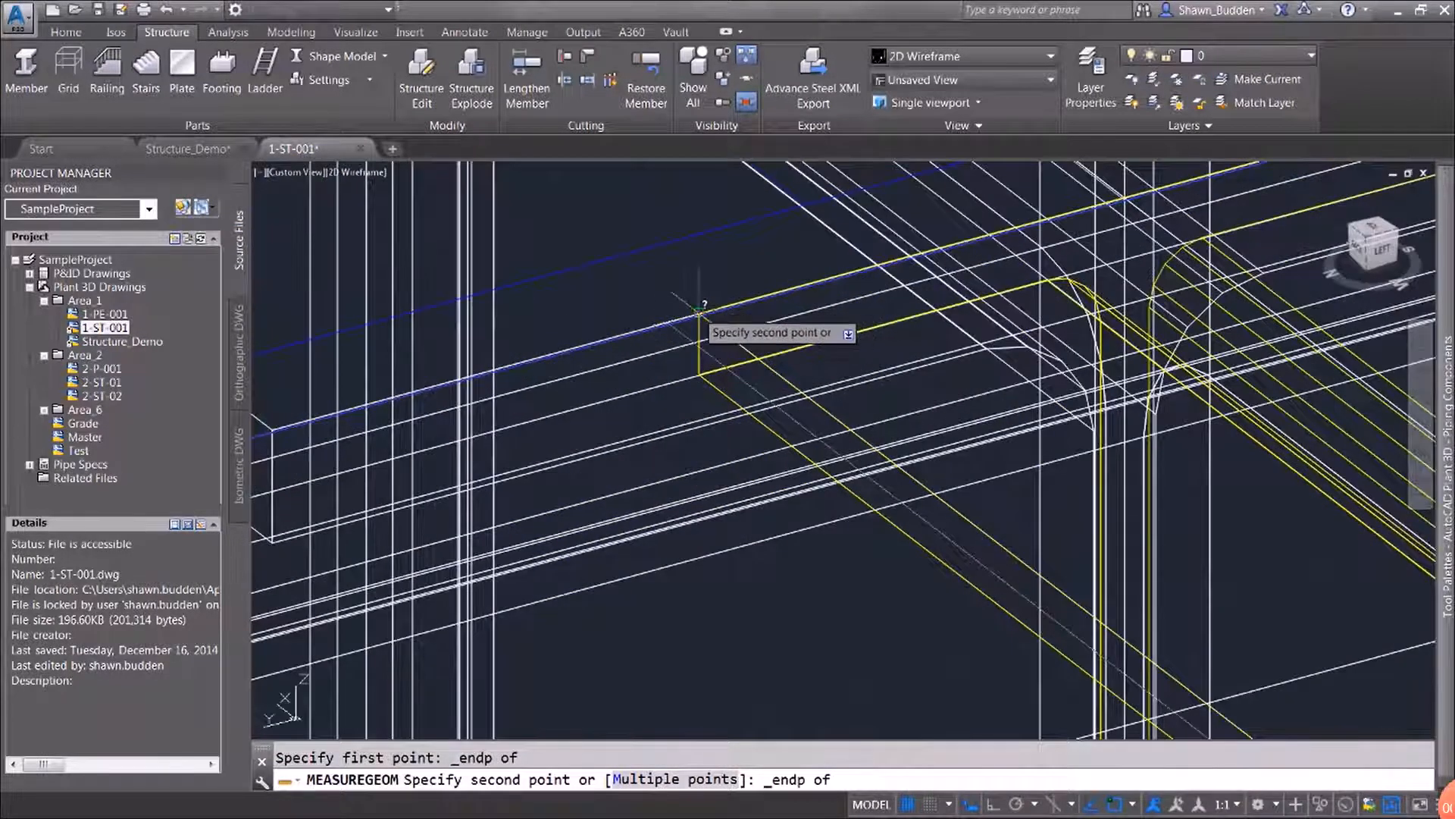
left_click(699, 311)
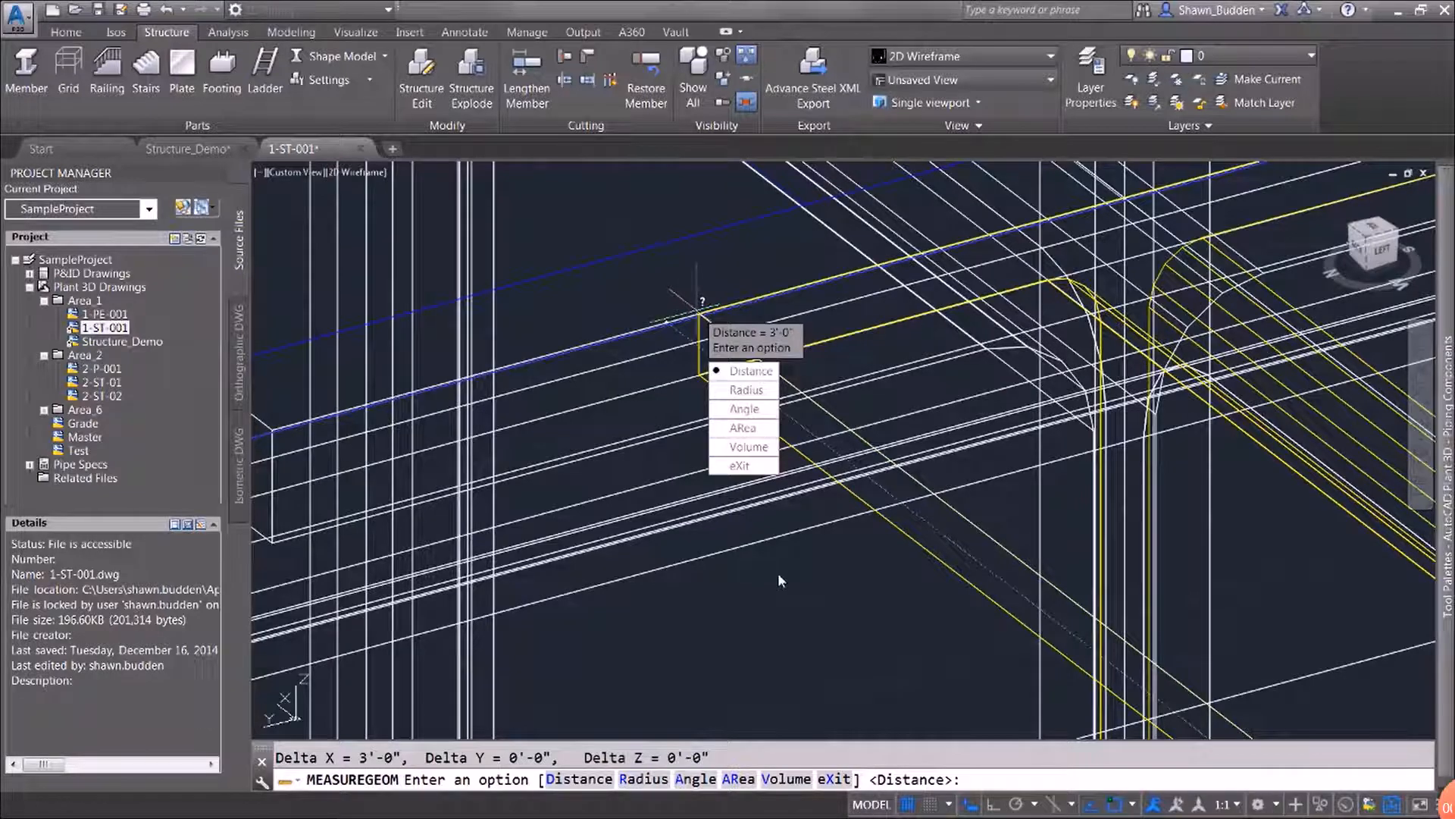
key("Escape")
Start a line at the outer corner endpoint of the landing column's base beside grid label 2
middle_click_drag(807, 609, 725, 344)
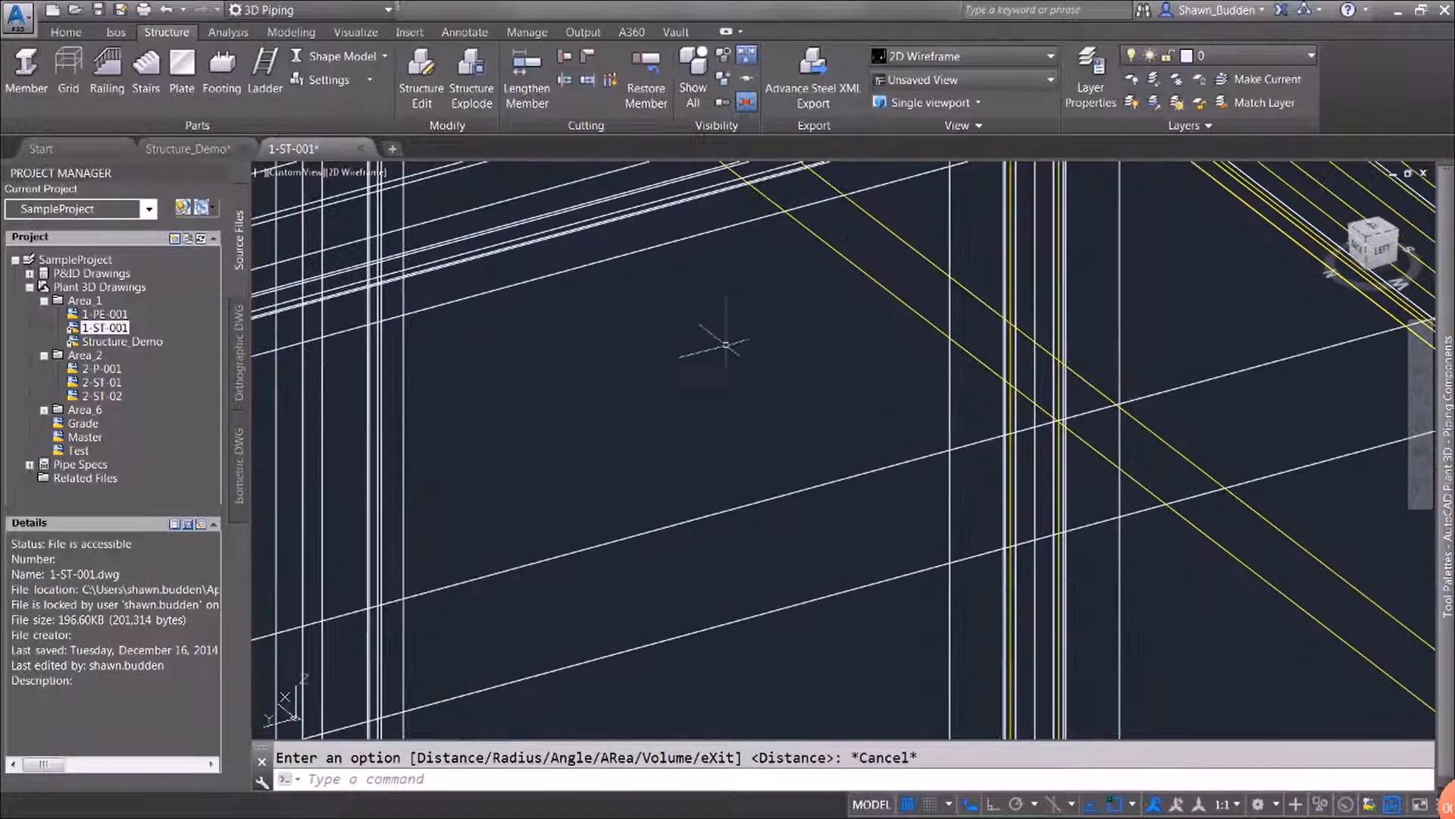
scroll(725, 345, "up", 4)
scroll(725, 349, "down", 8)
scroll(724, 353, "down", 10)
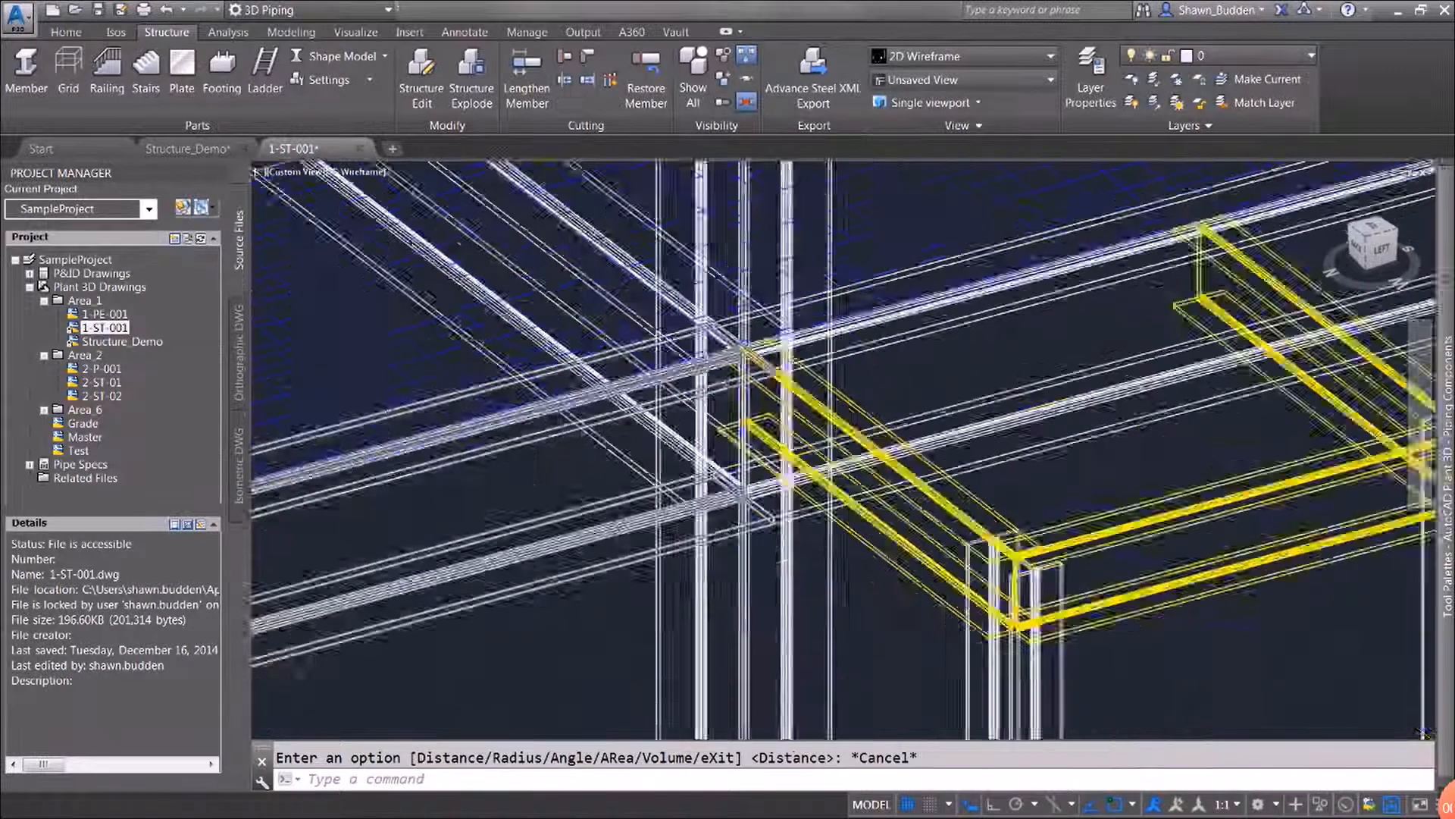
middle_click_drag(757, 527, 915, 224)
scroll(915, 224, "down", 6)
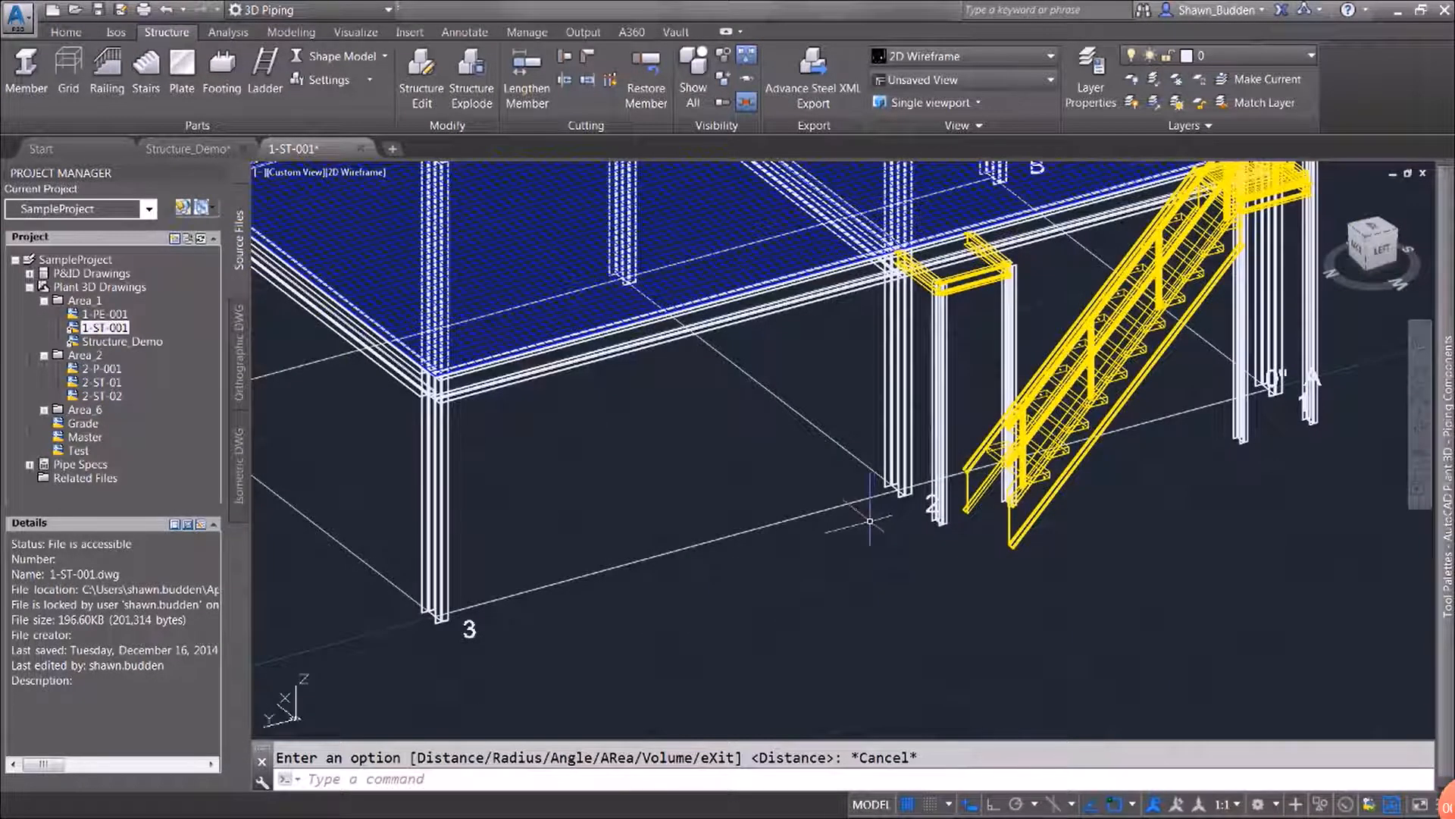
middle_click_drag(876, 534, 808, 530)
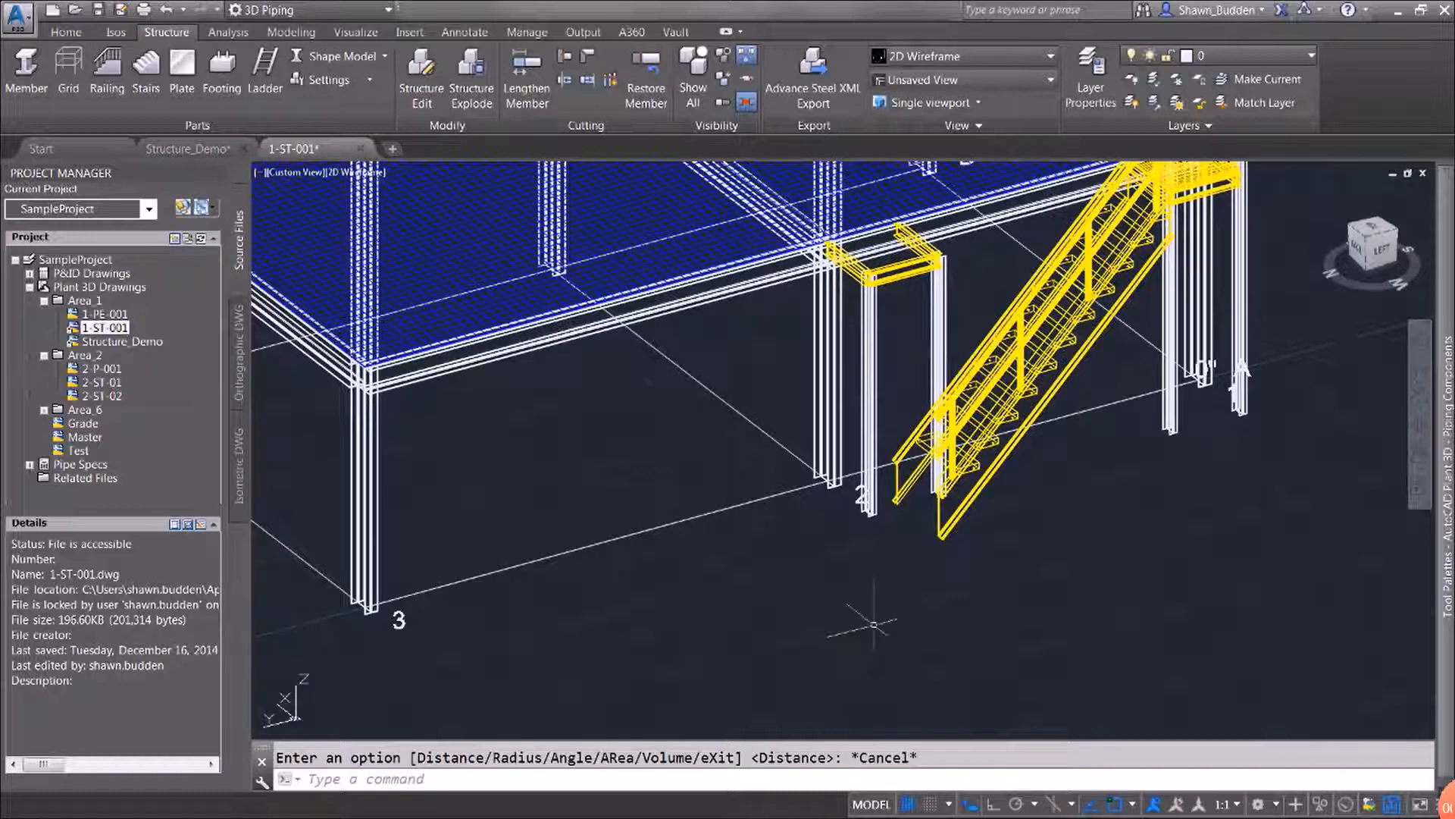
type("l")
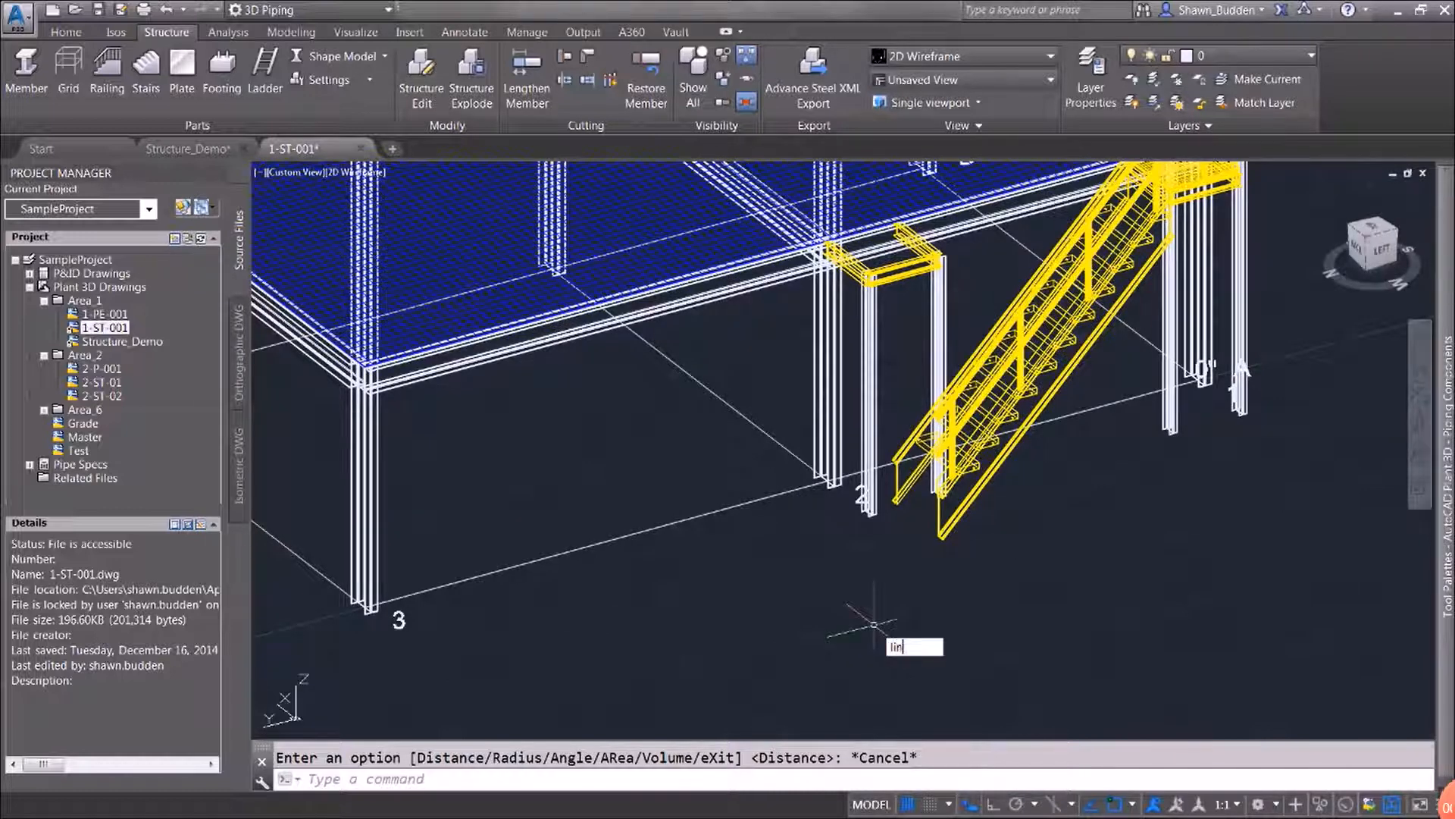
type("in")
key("Return")
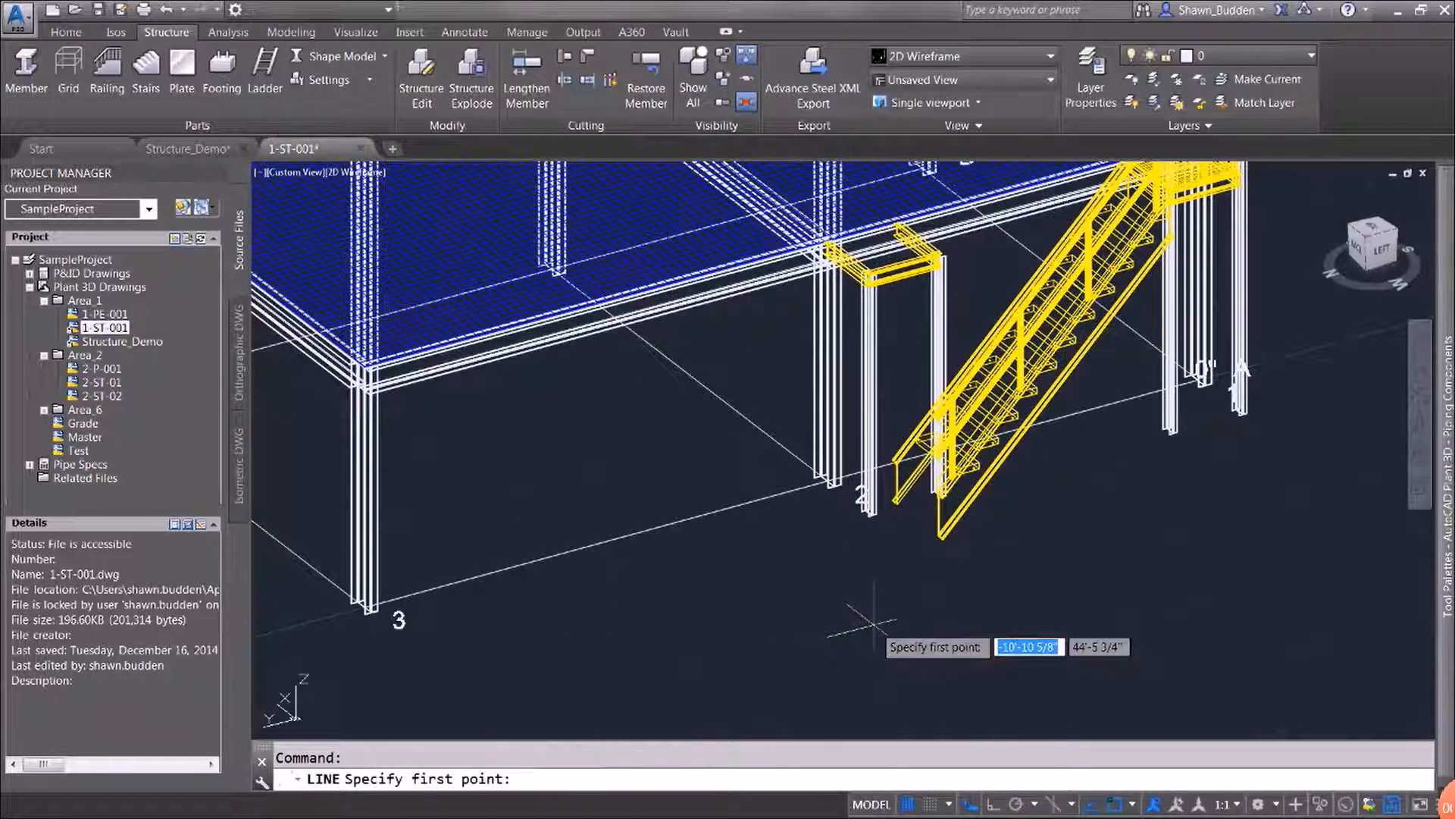
right_click(873, 621, "shift")
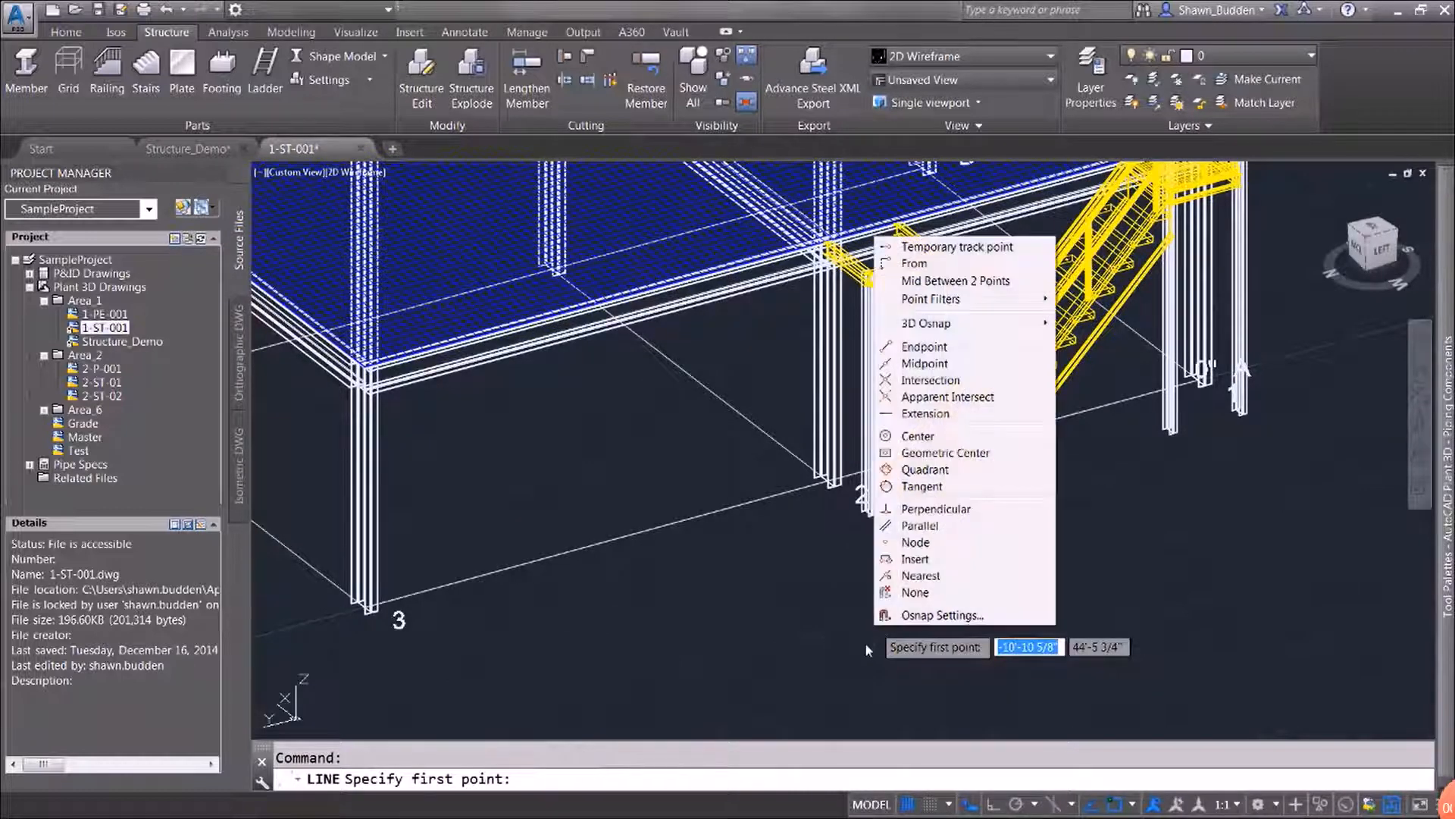
left_click(946, 346)
scroll(834, 507, "up", 5)
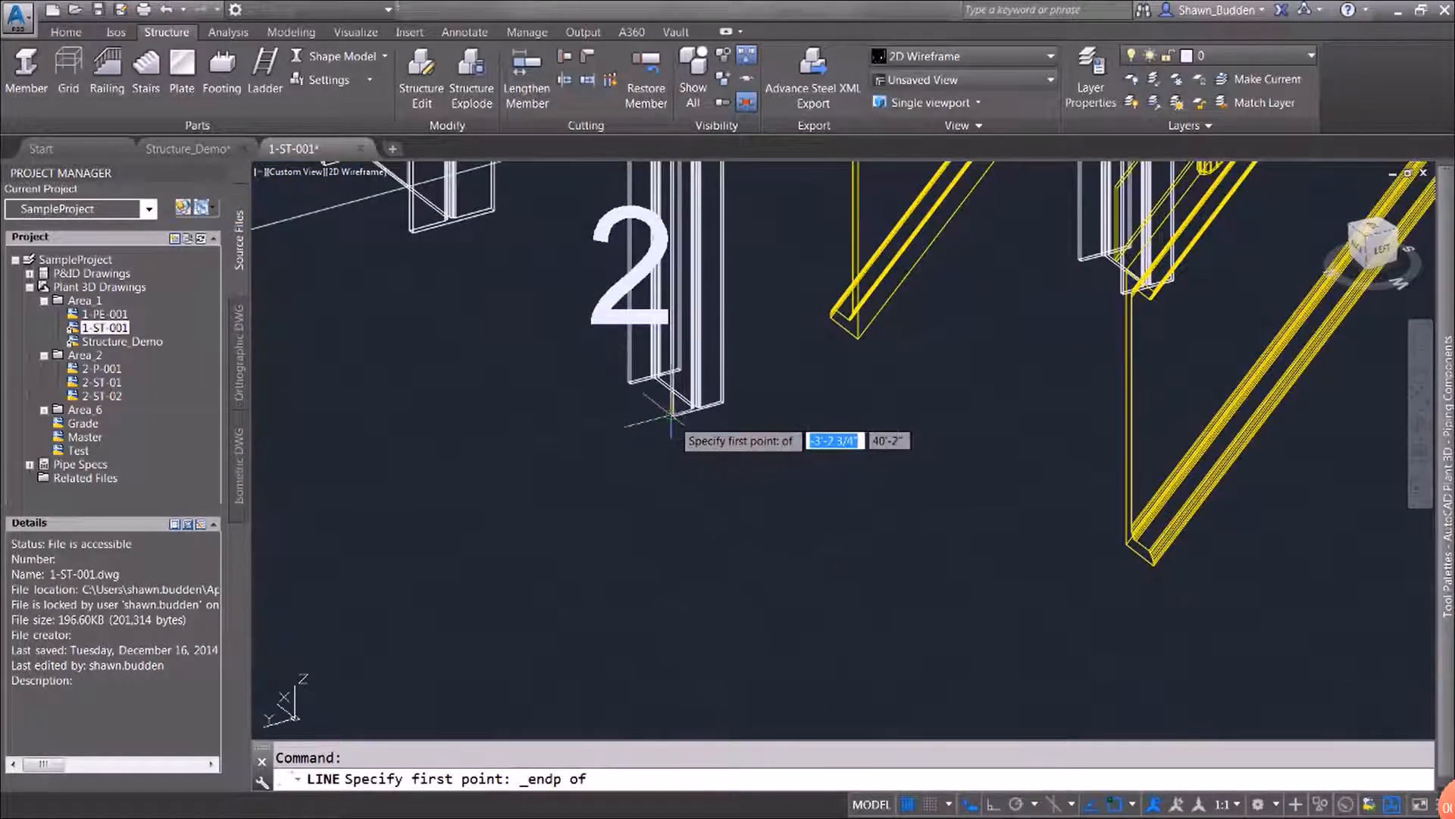
left_click(670, 414)
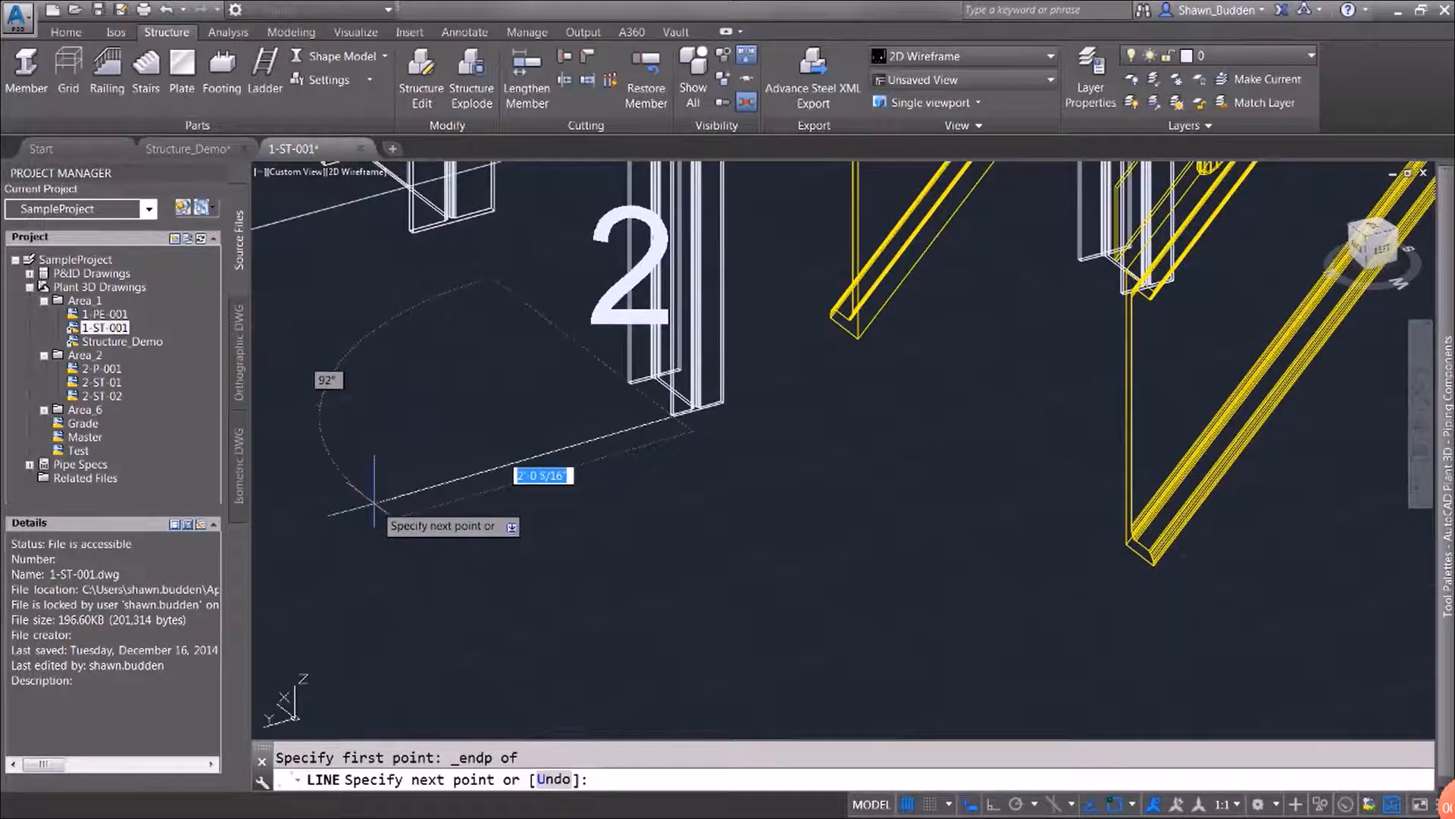
Draw the line 10' long at 90 degrees from the column base towards grid 3, and finish the command
type("10")
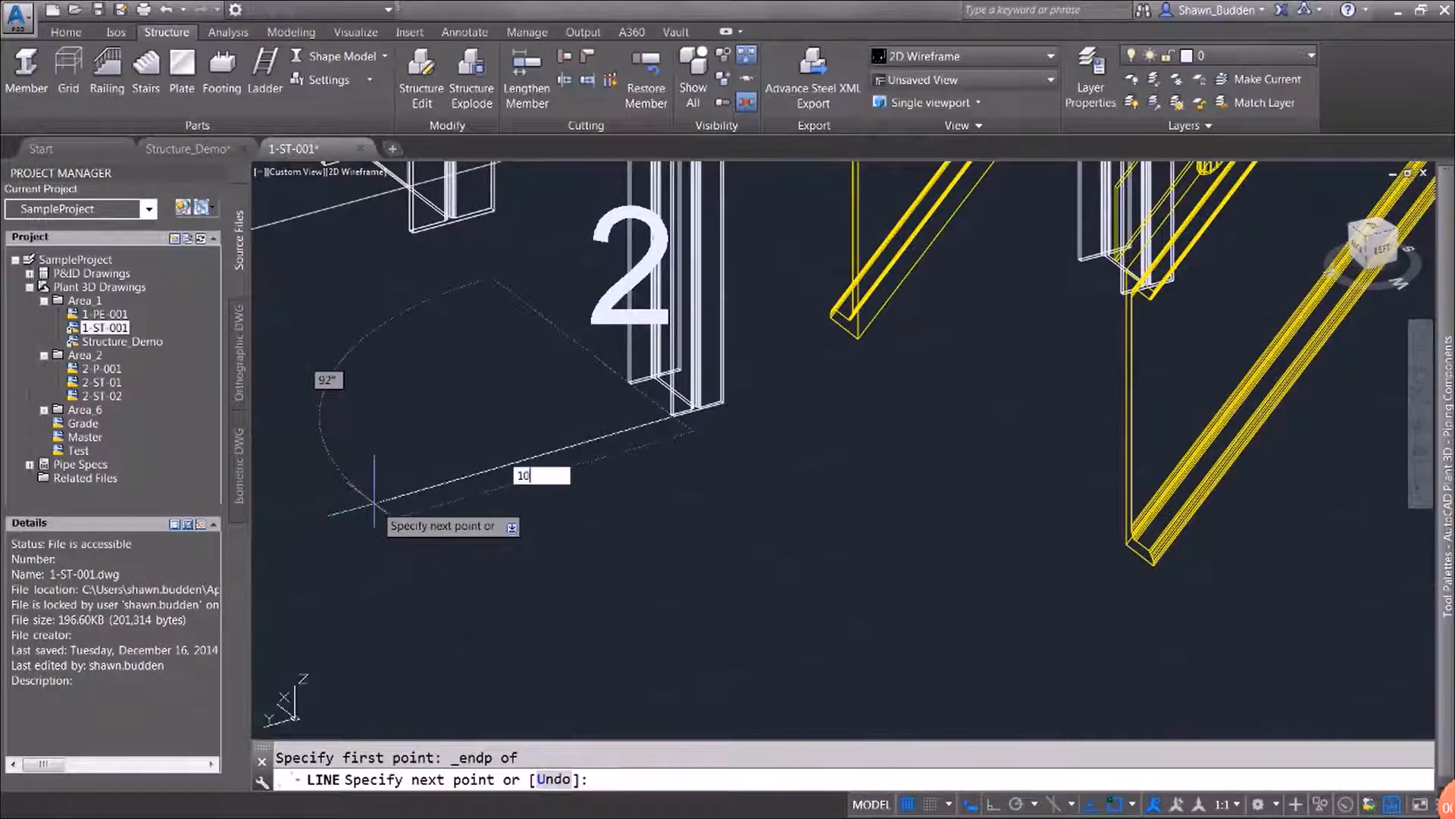
key("Return")
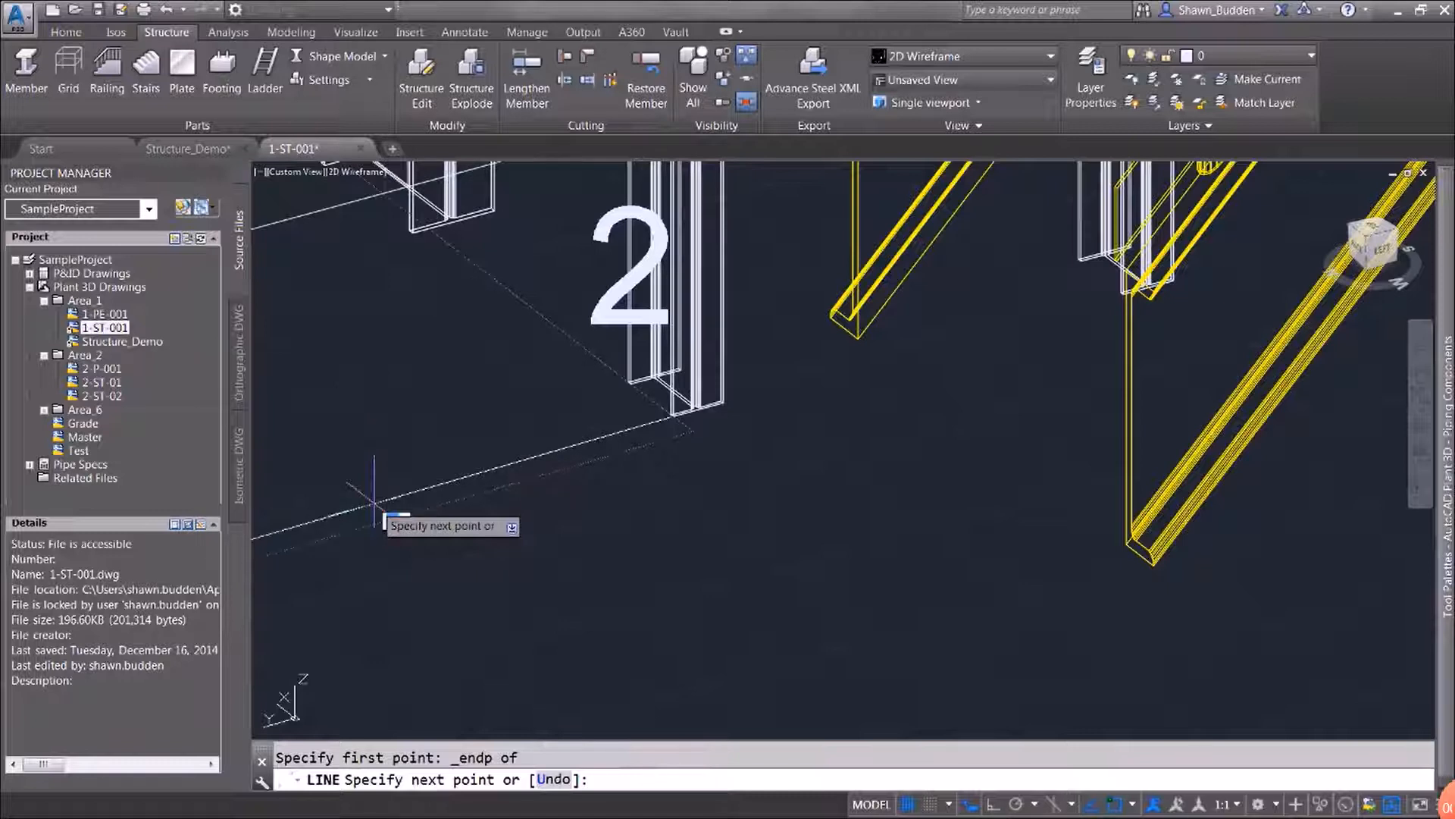
type("90")
key("Return")
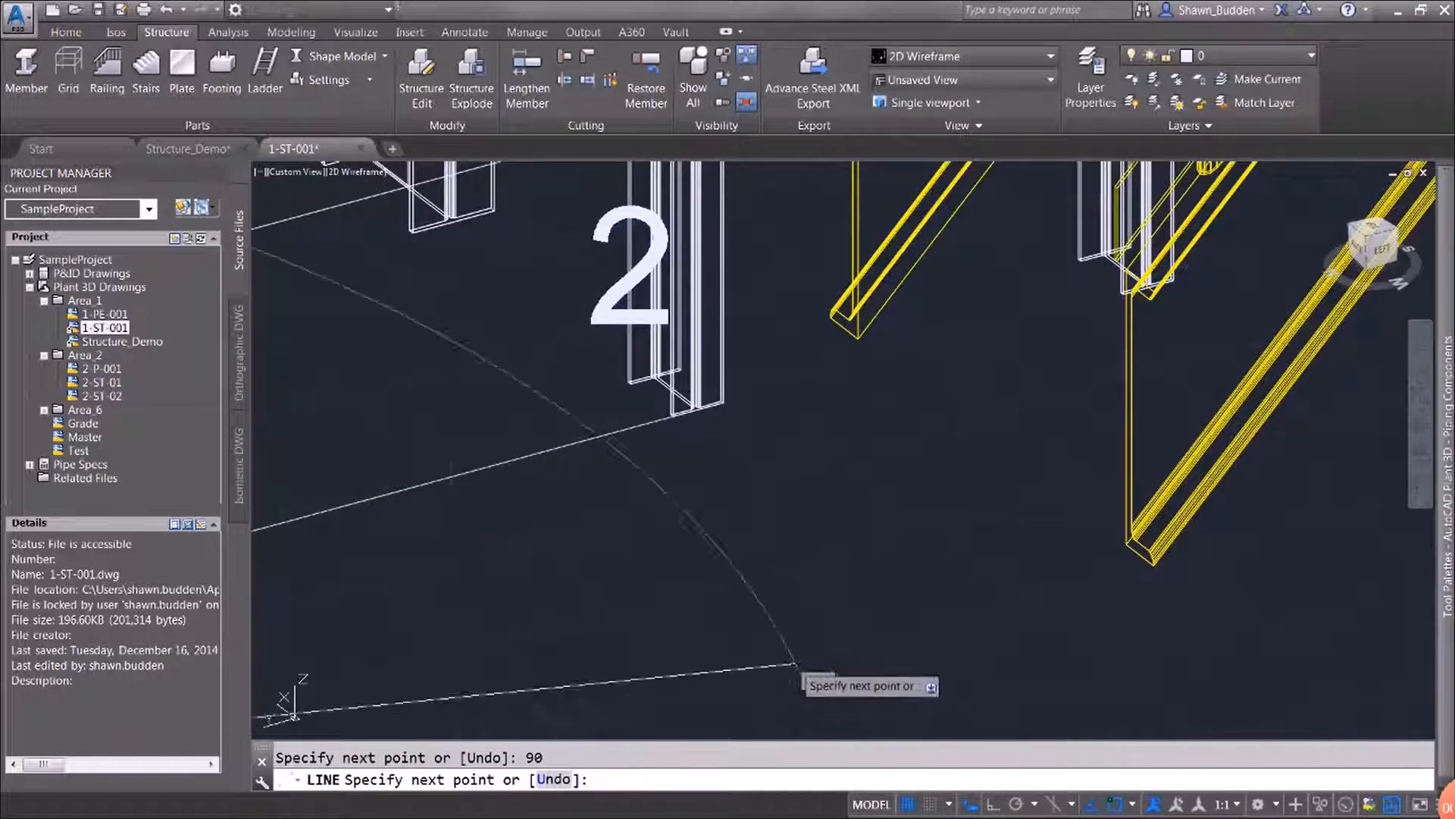
middle_click_drag(704, 624, 1416, 466)
scroll(1417, 466, "down", 4)
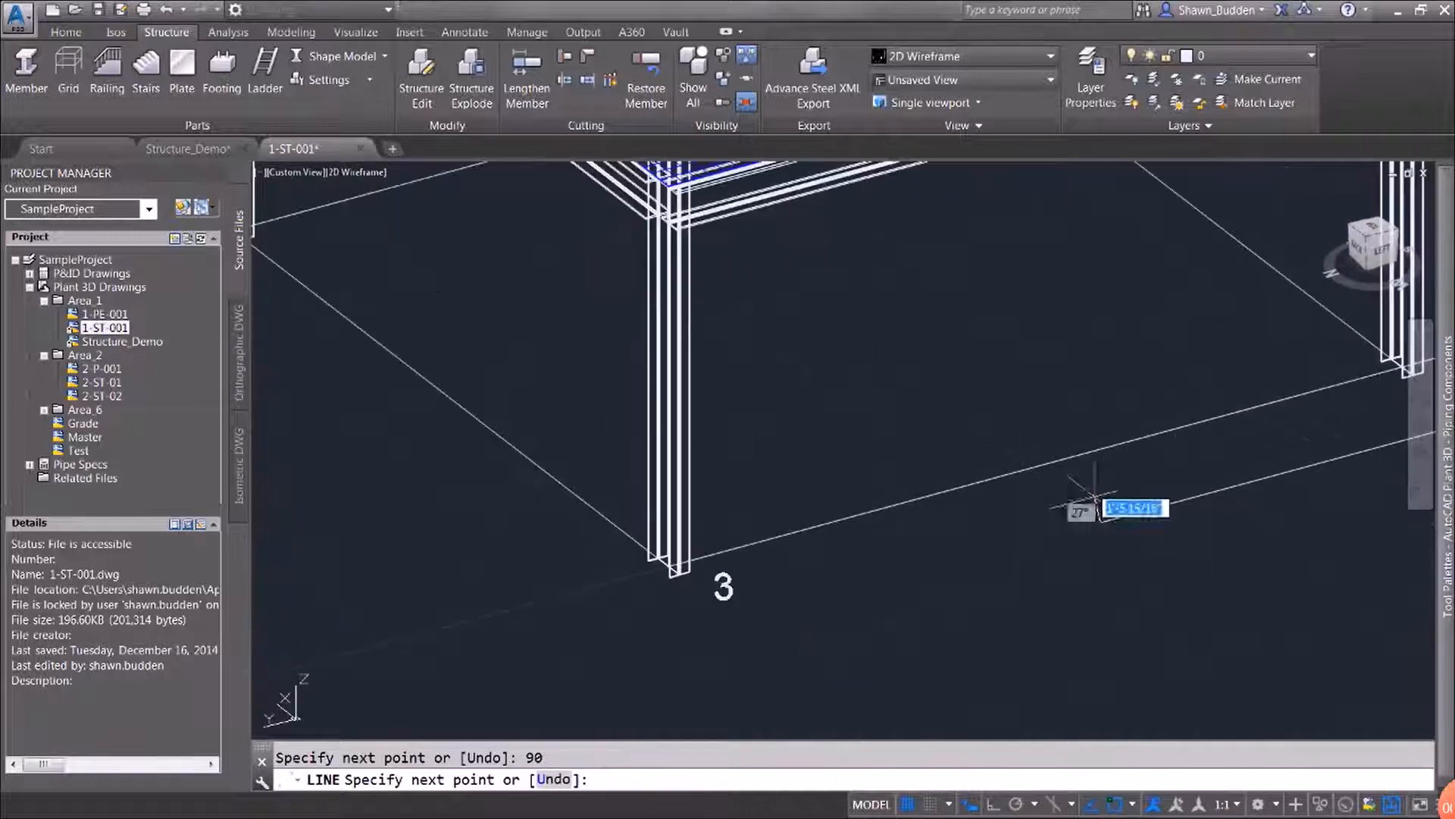
right_click(1016, 544)
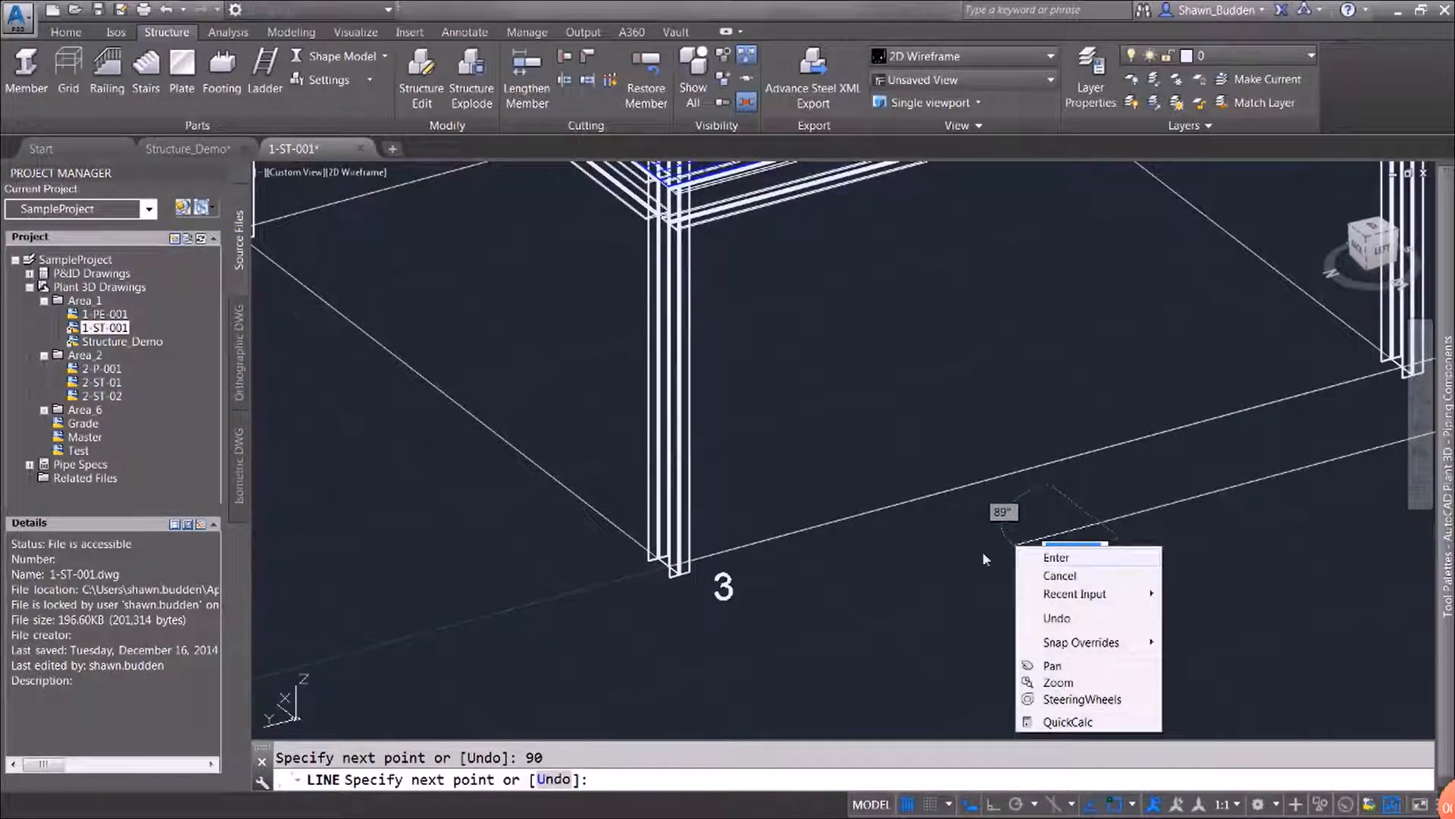
left_click(1064, 559)
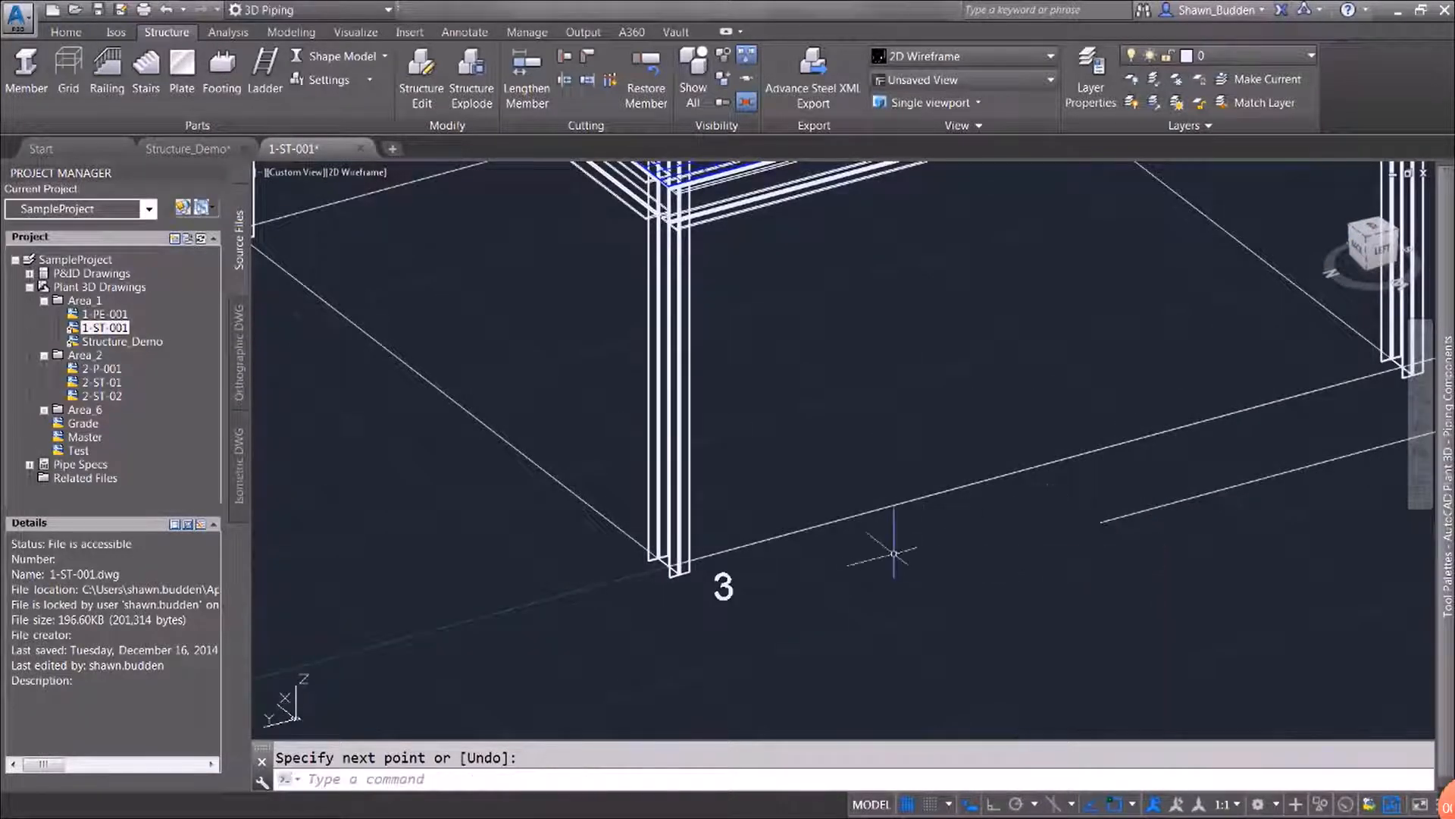
Draw a line 18" long at 0 degrees from the free end of the 10' construction line between grids 2 and 3
middle_click_drag(877, 552, 617, 588)
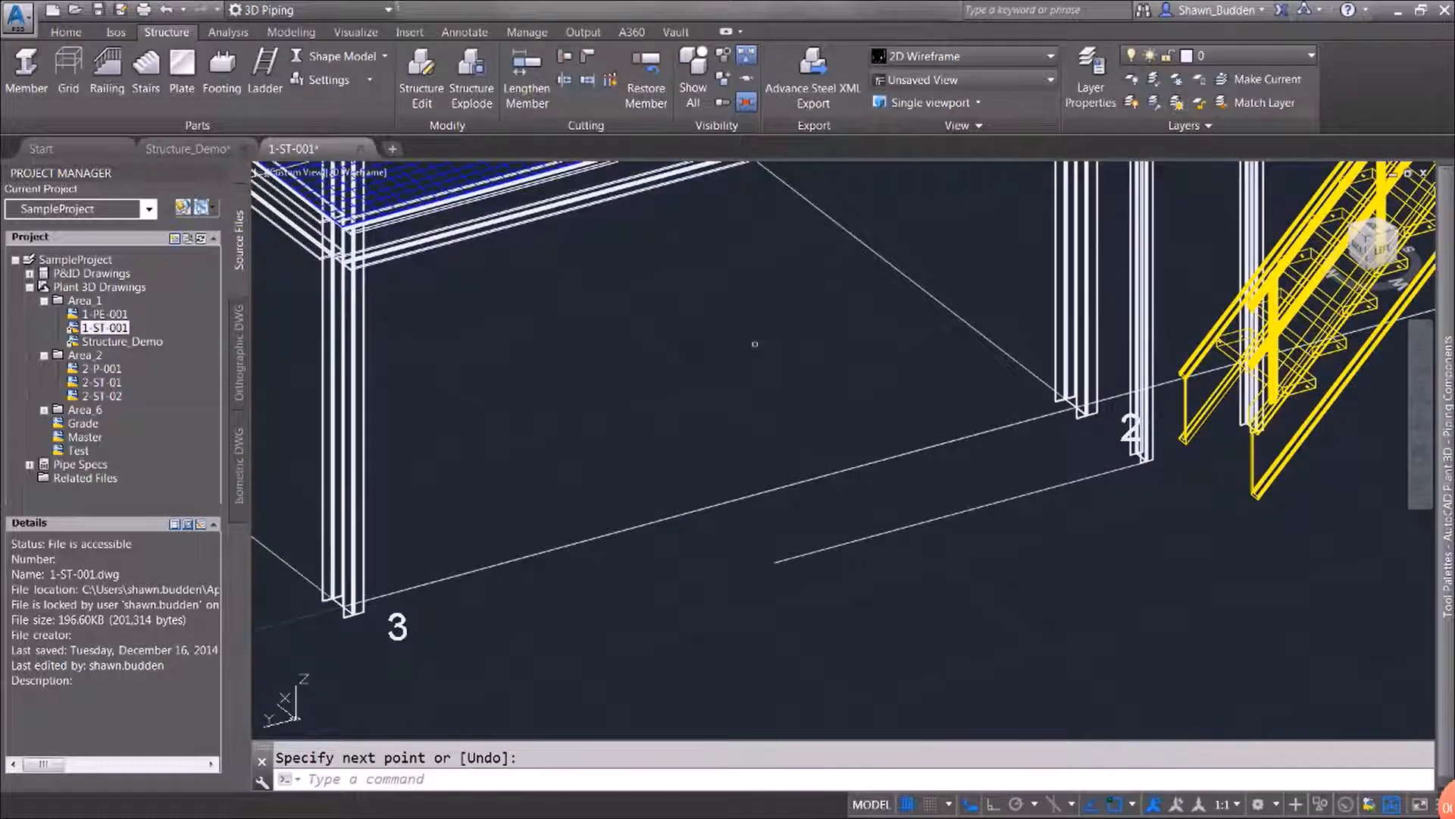
right_click(743, 343)
left_click(846, 361)
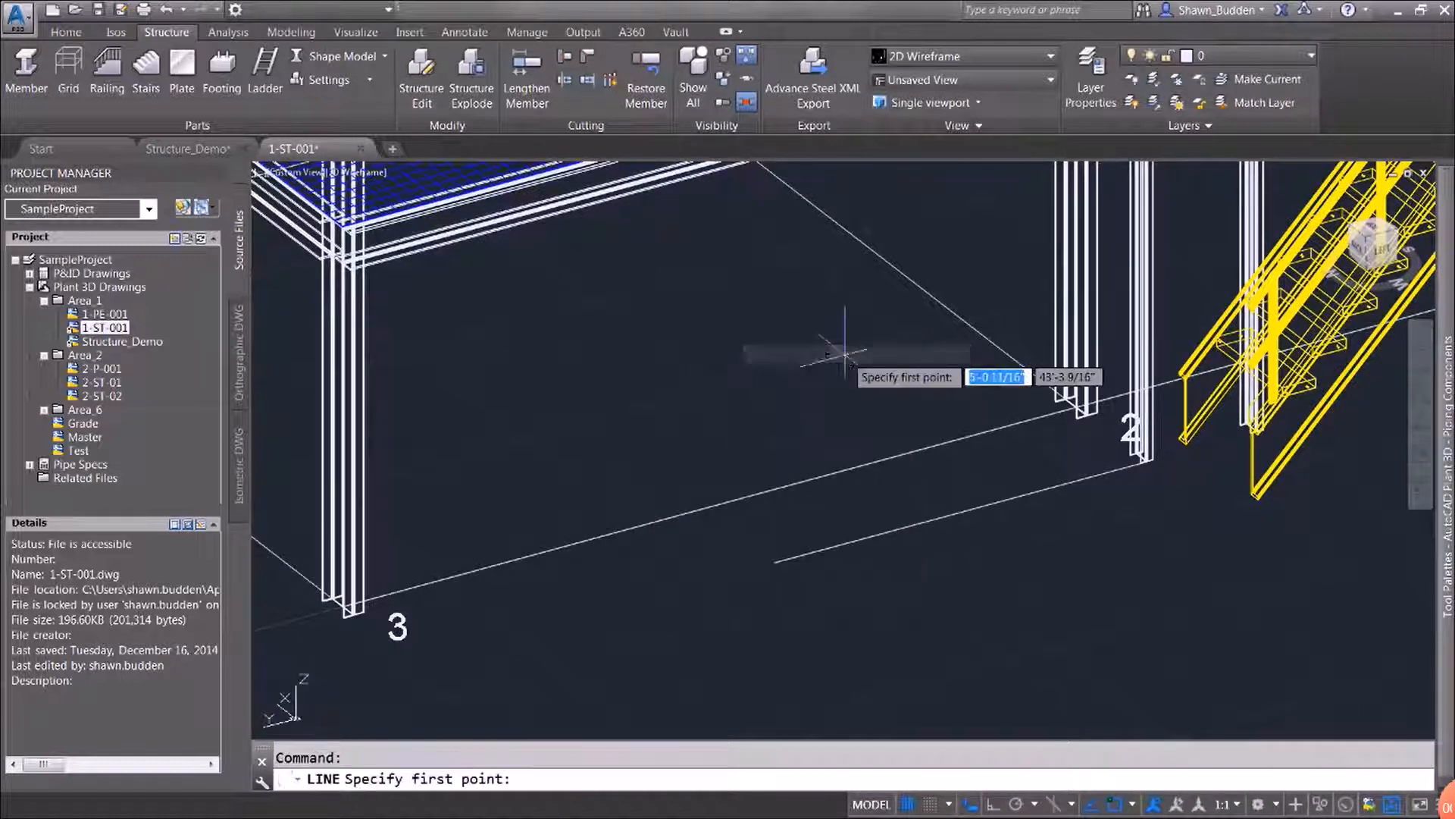
right_click(717, 620, "shift")
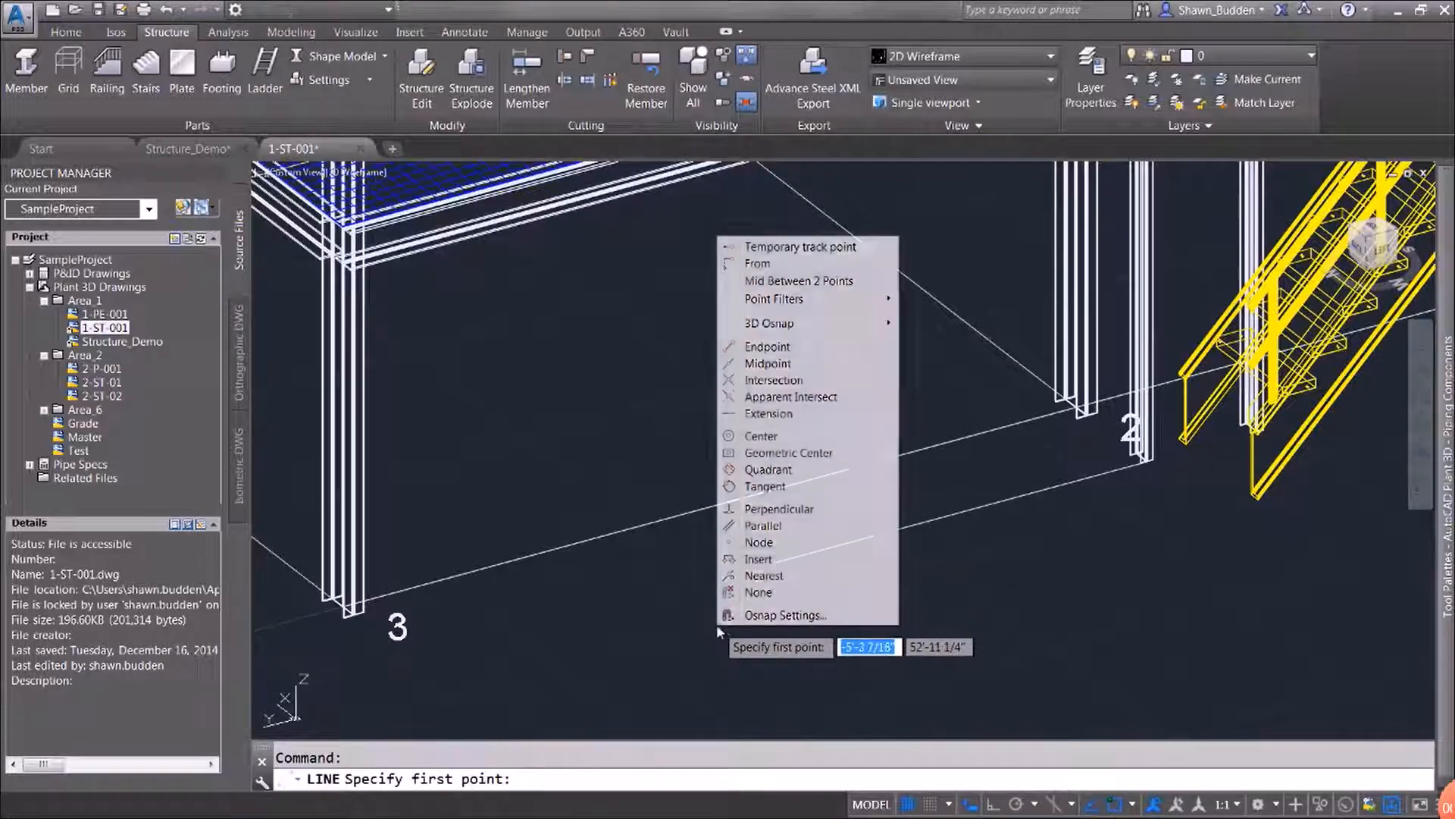
left_click(758, 347)
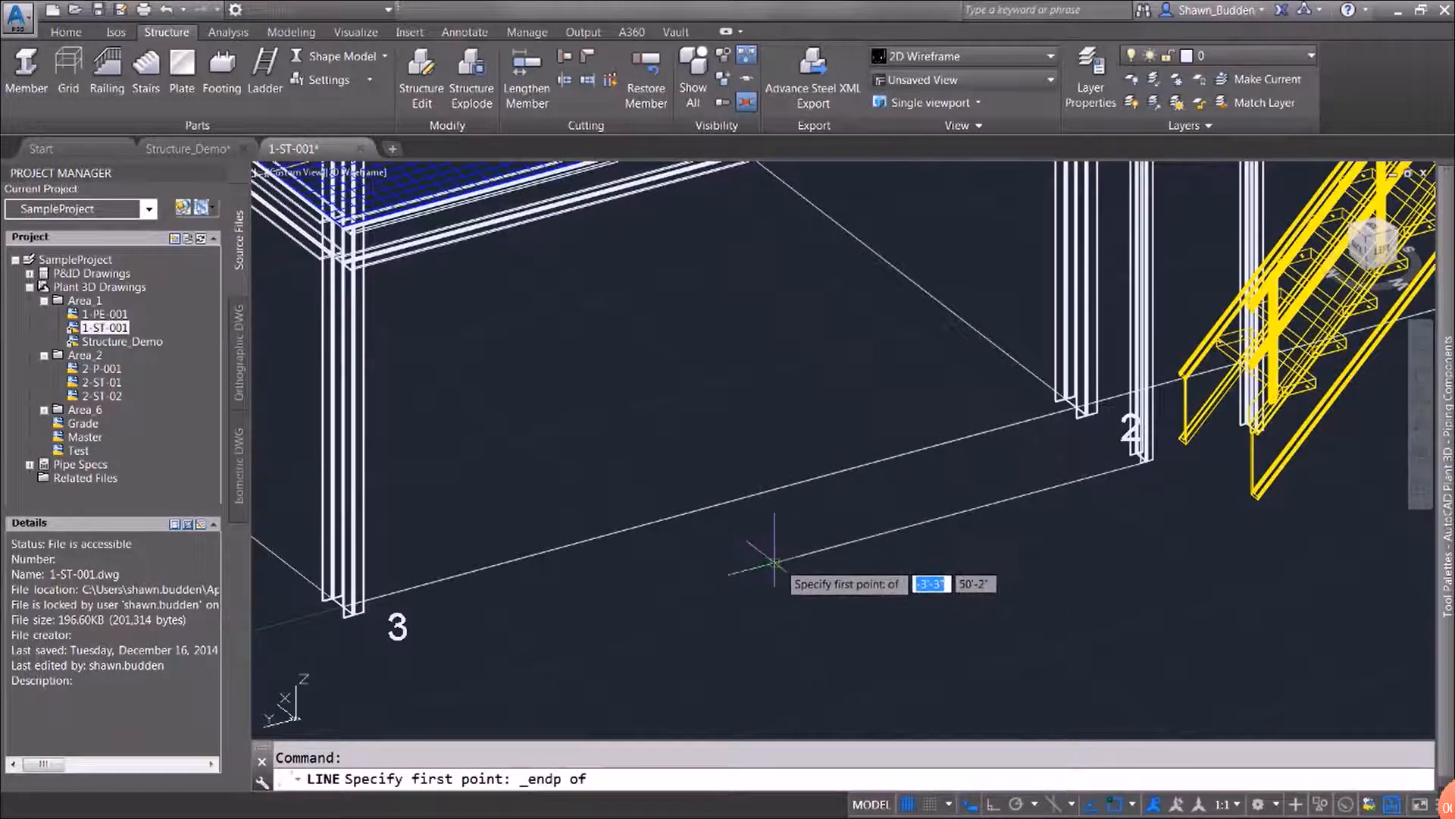
left_click(774, 562)
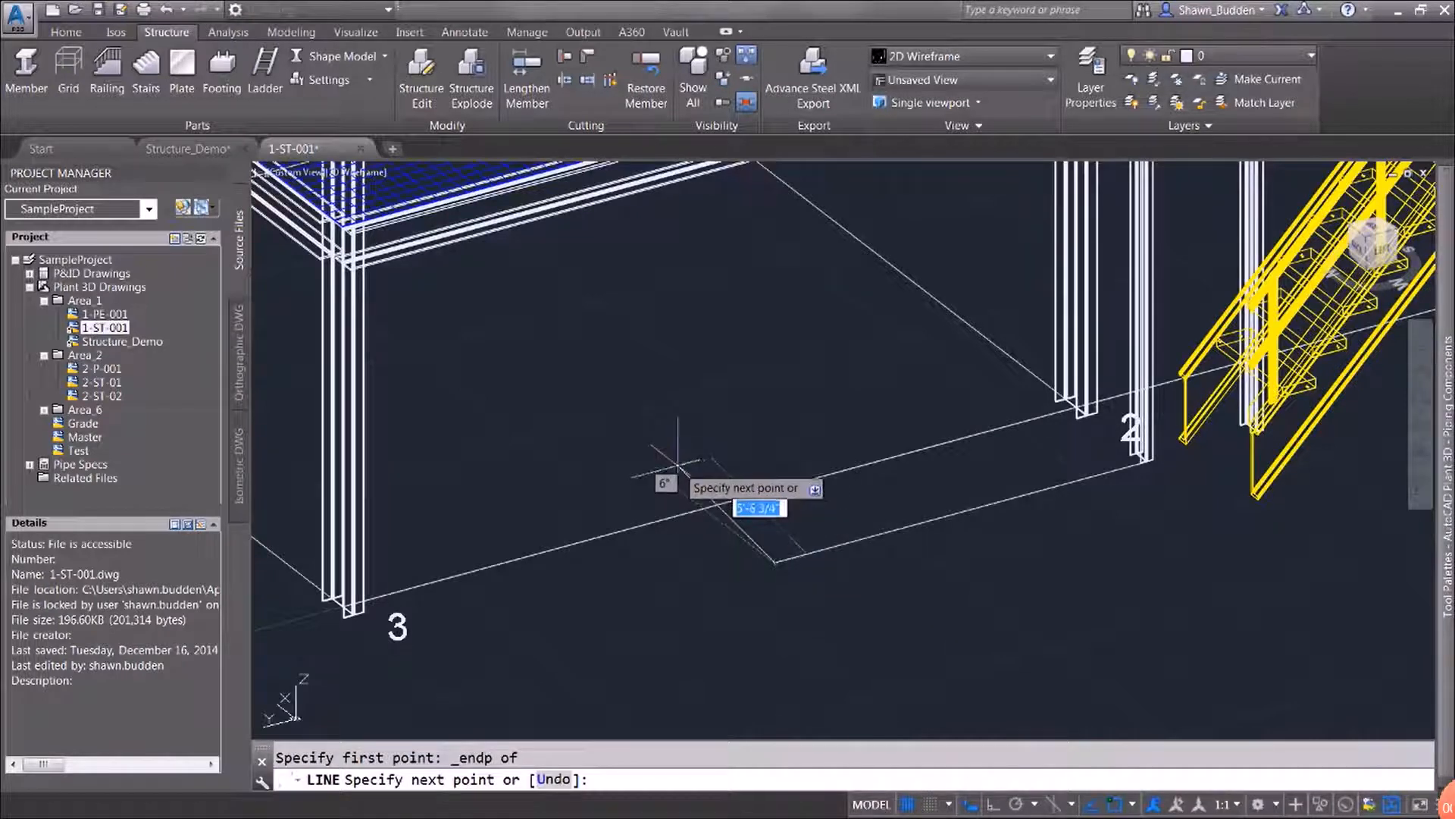
type("18")
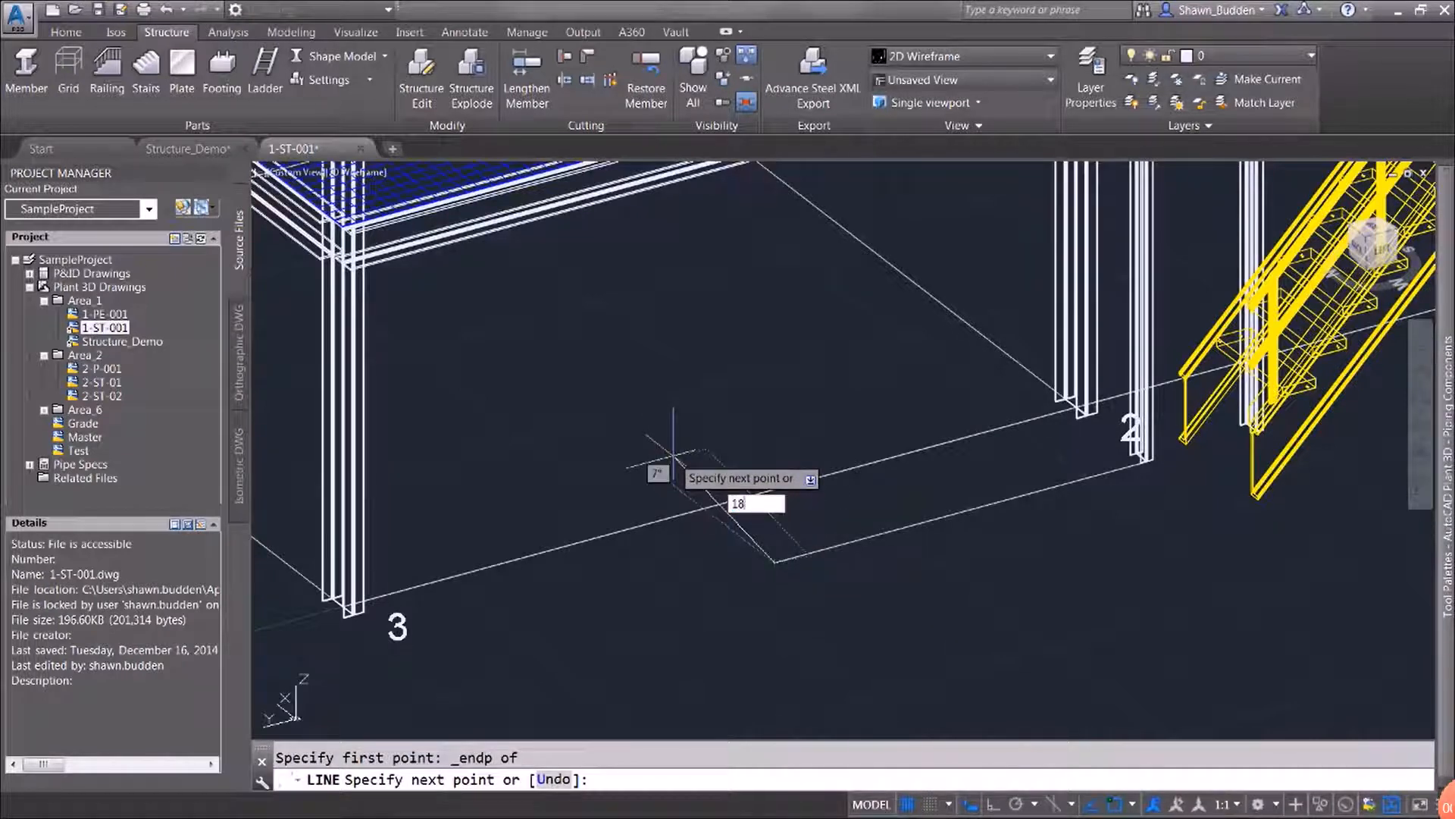
key("Tab")
type("0")
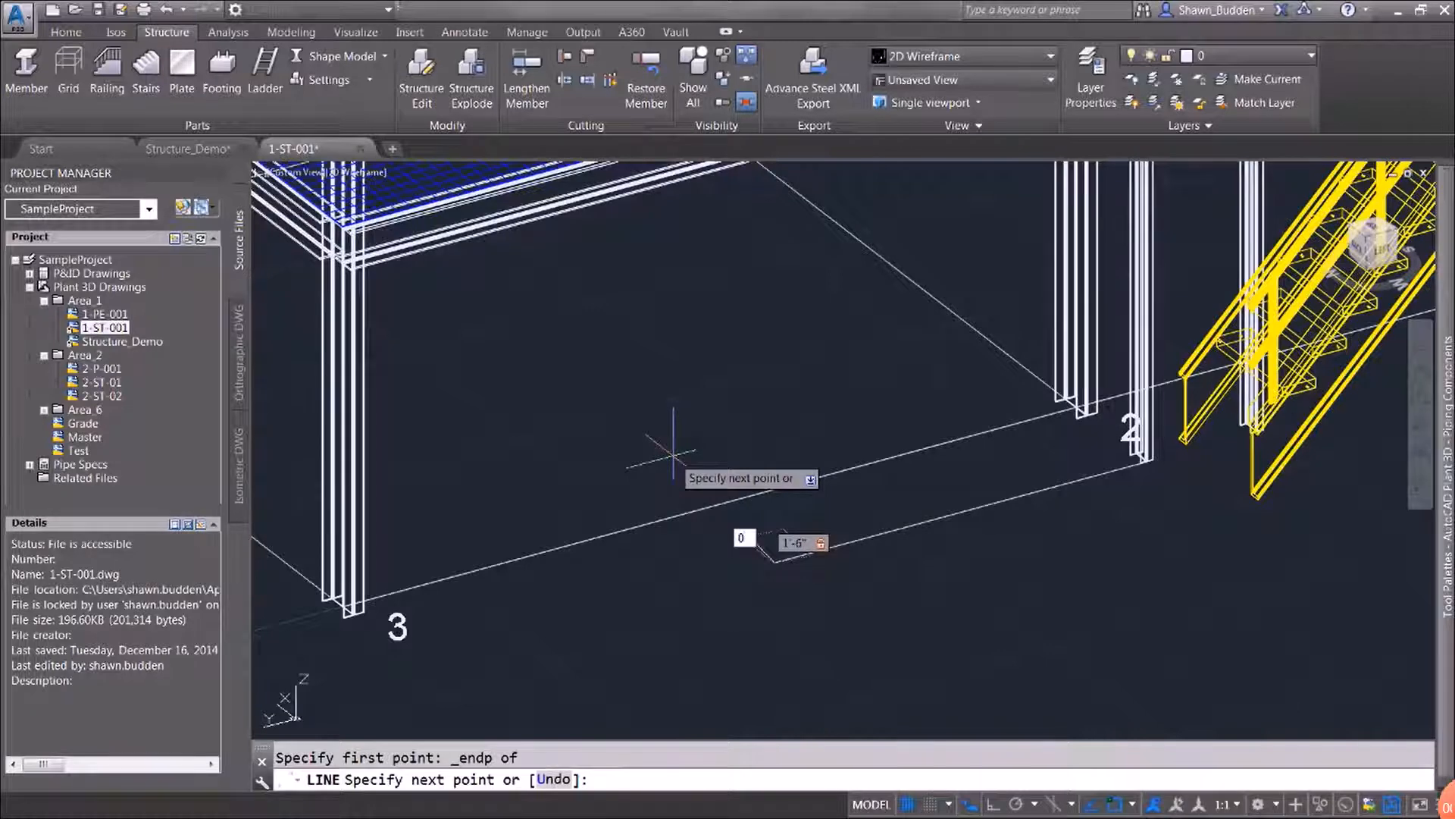
key("Return")
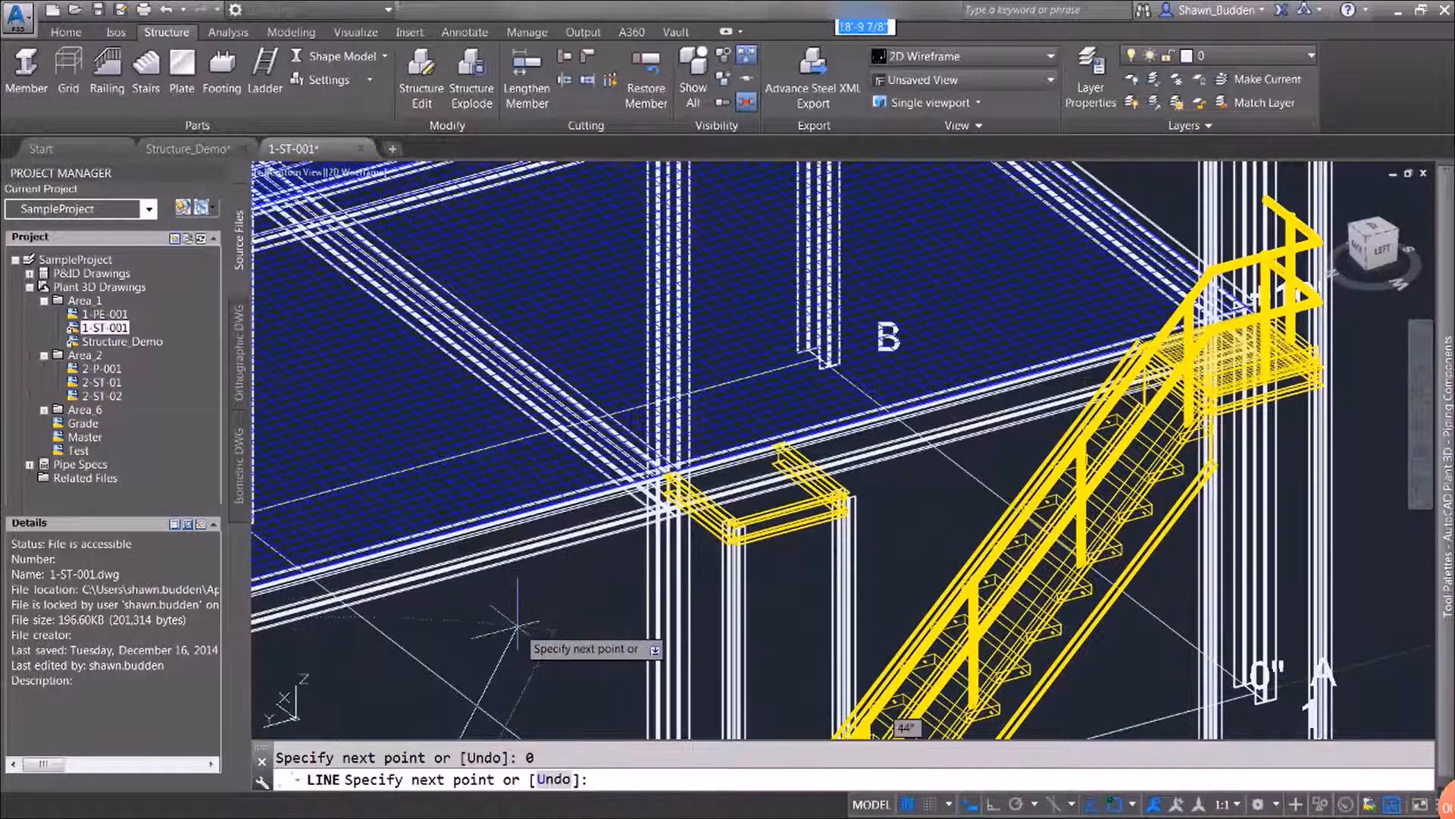
Continue the line up to the midpoint on the yellow landing's side beam near grid 2, and finish the command
right_click(518, 629, "shift")
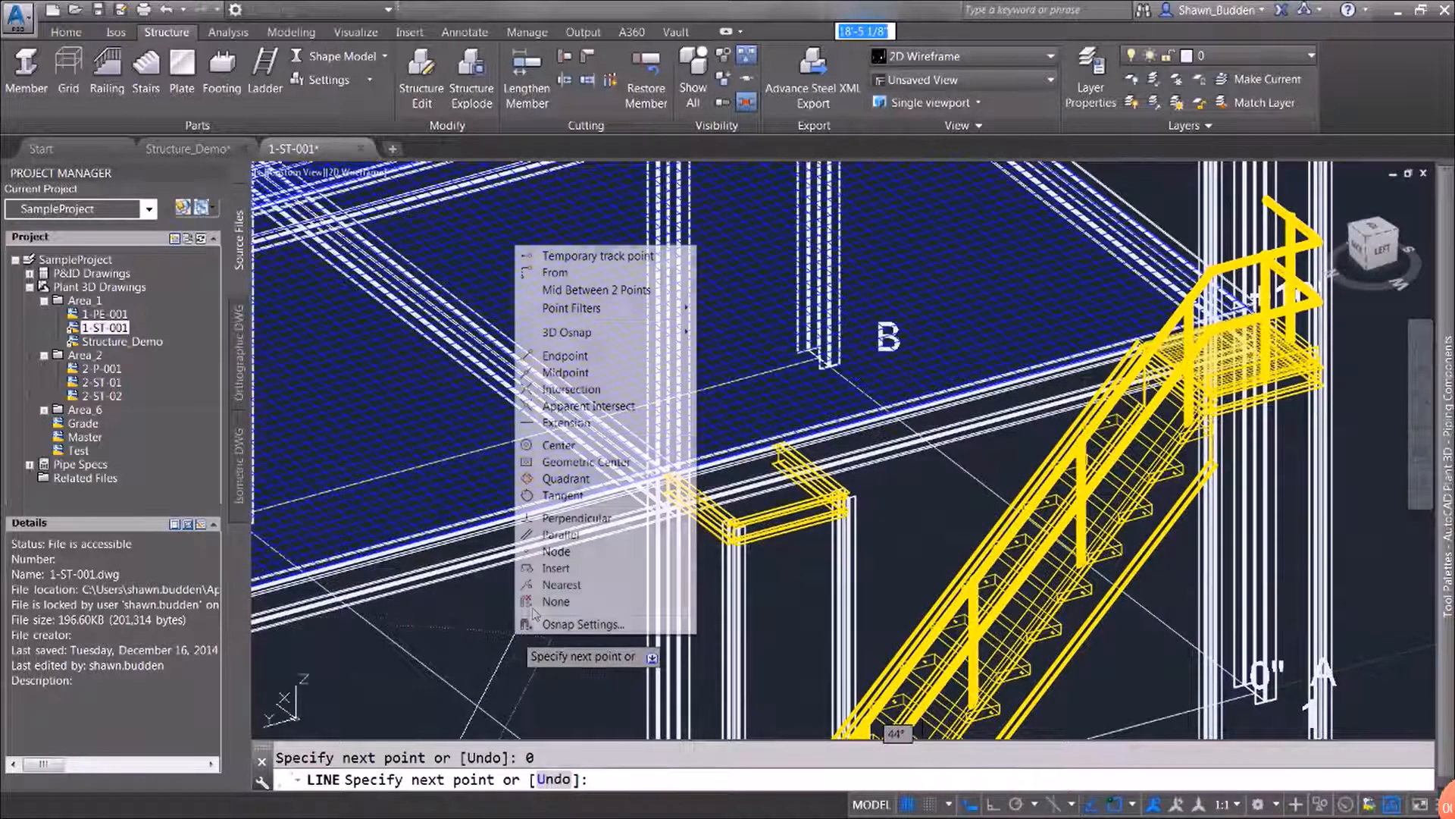
left_click(583, 374)
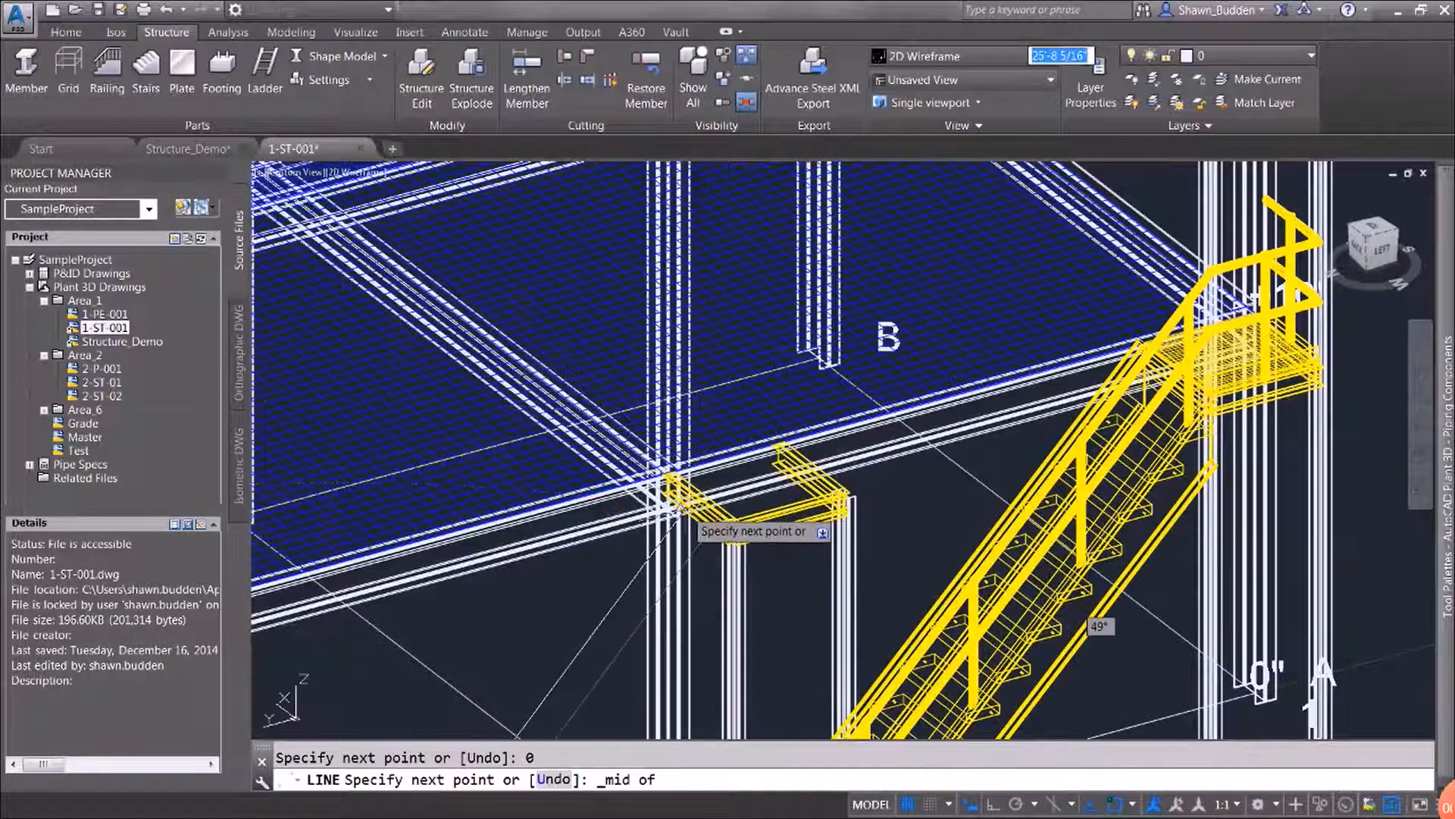
scroll(688, 512, "up", 5)
scroll(689, 512, "up", 3)
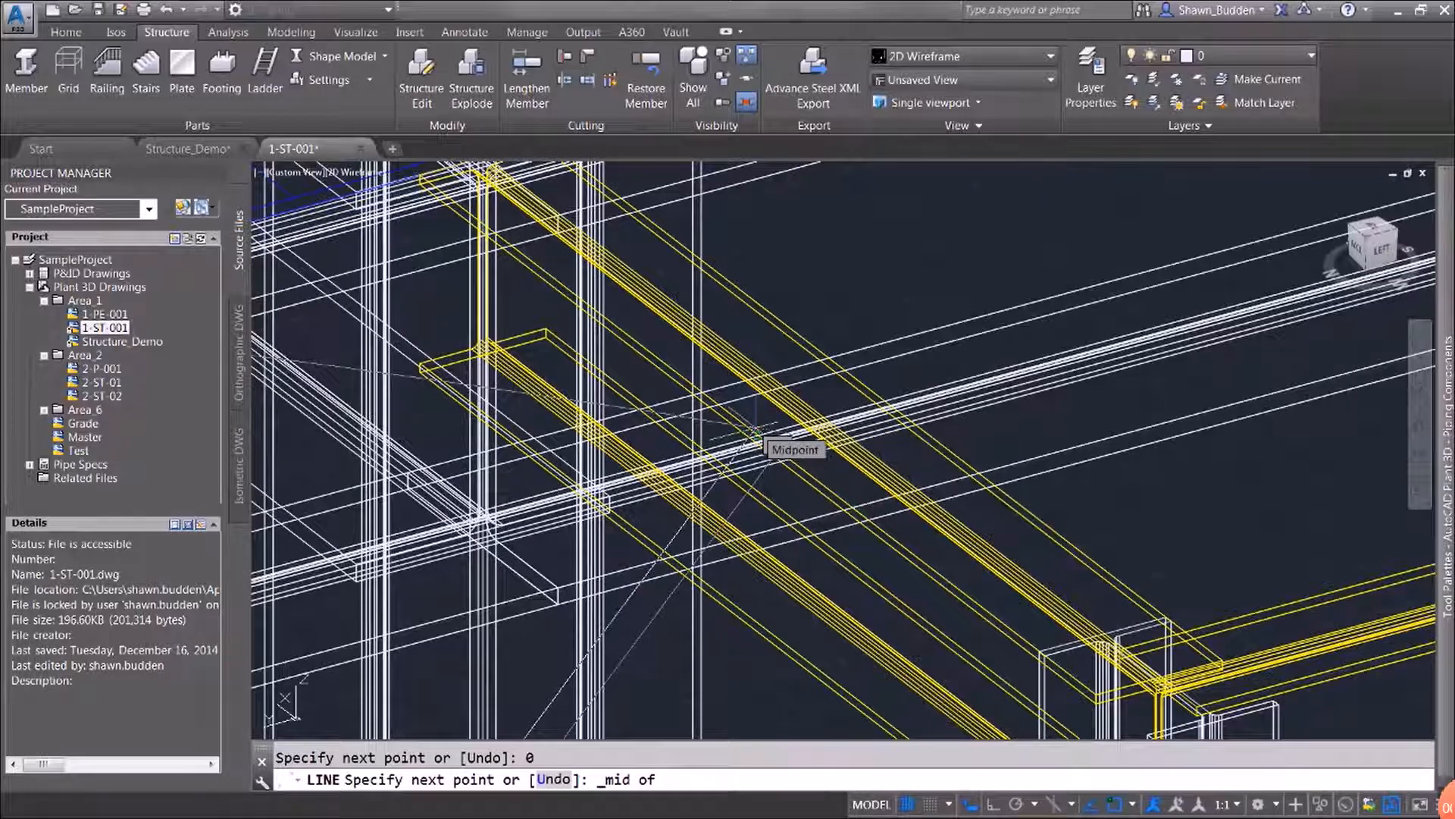
left_click(755, 435)
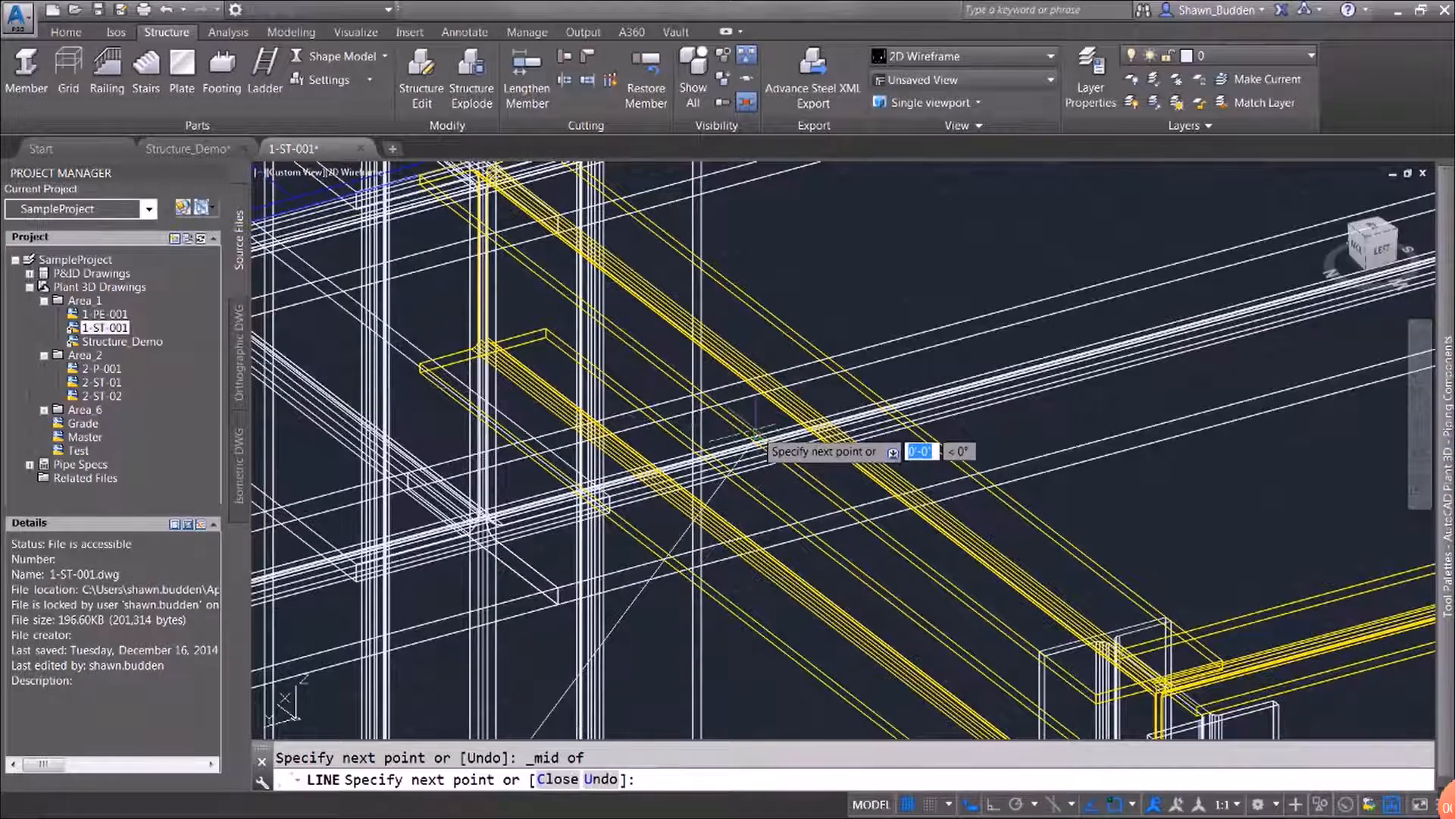
right_click(777, 428)
left_click(802, 442)
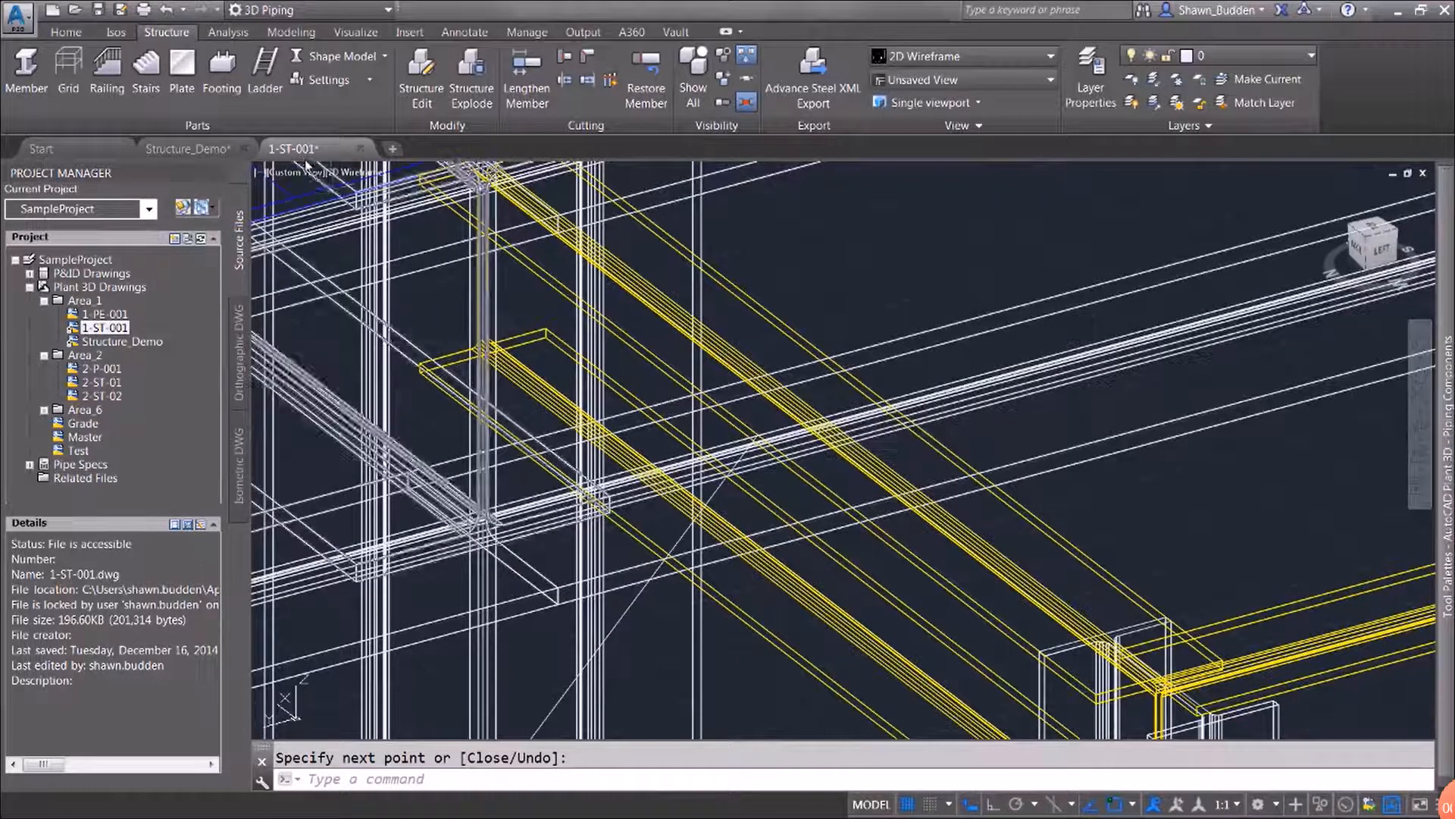
Switch the structural steel display to Outline Model
left_click(370, 64)
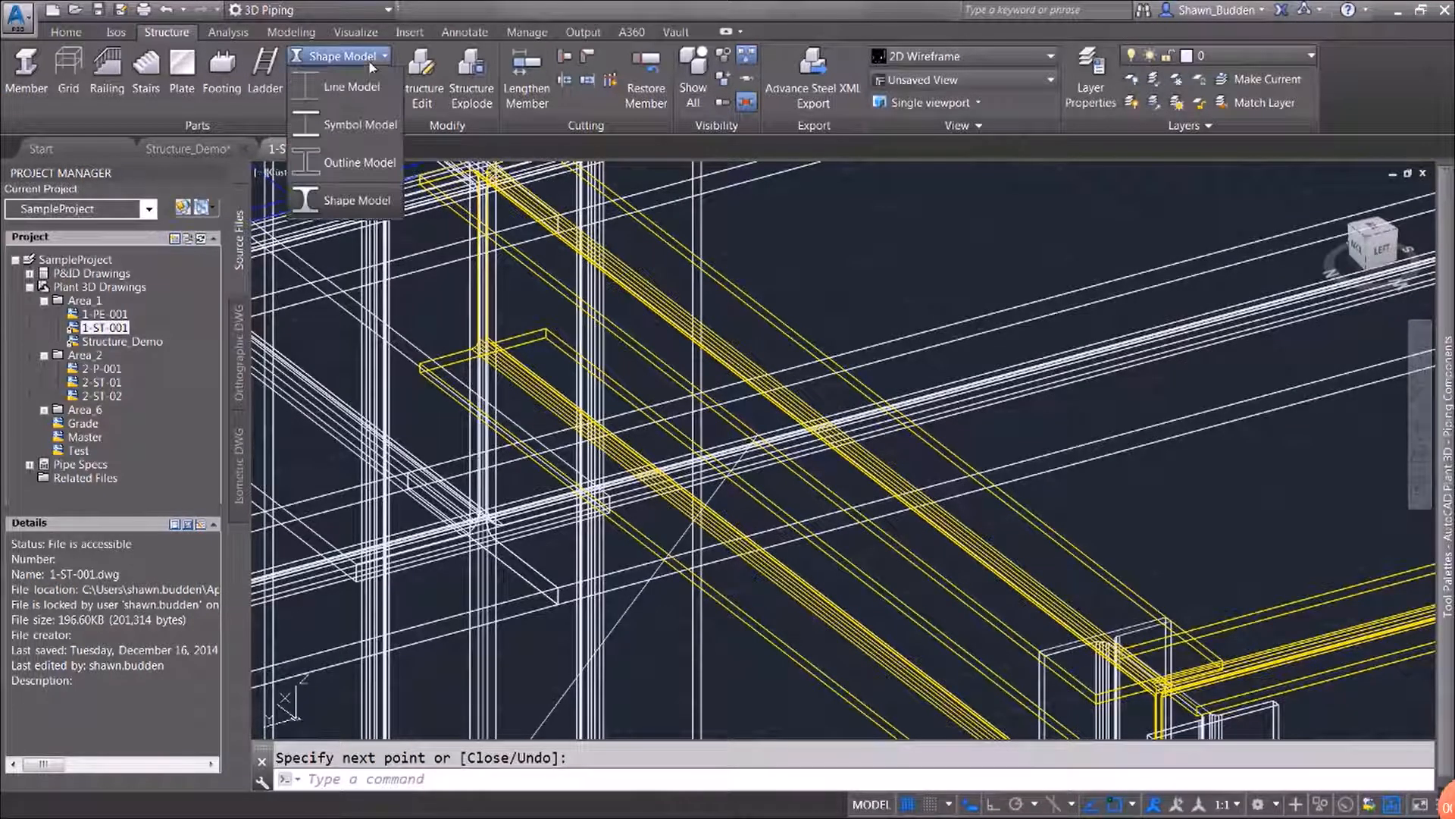
left_click(362, 162)
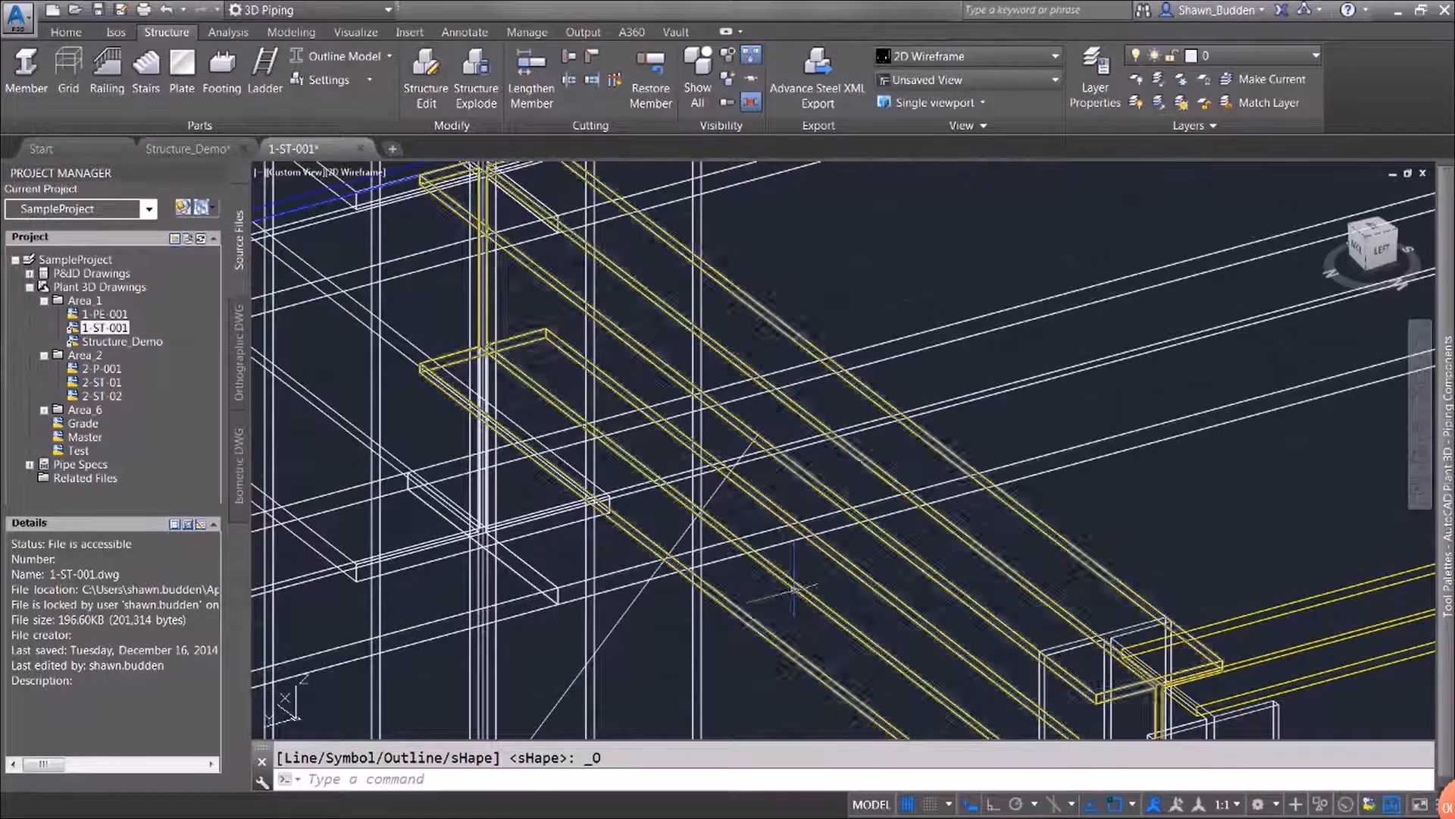
scroll(812, 583, "down", 6)
middle_click_drag(853, 578, 1041, 174)
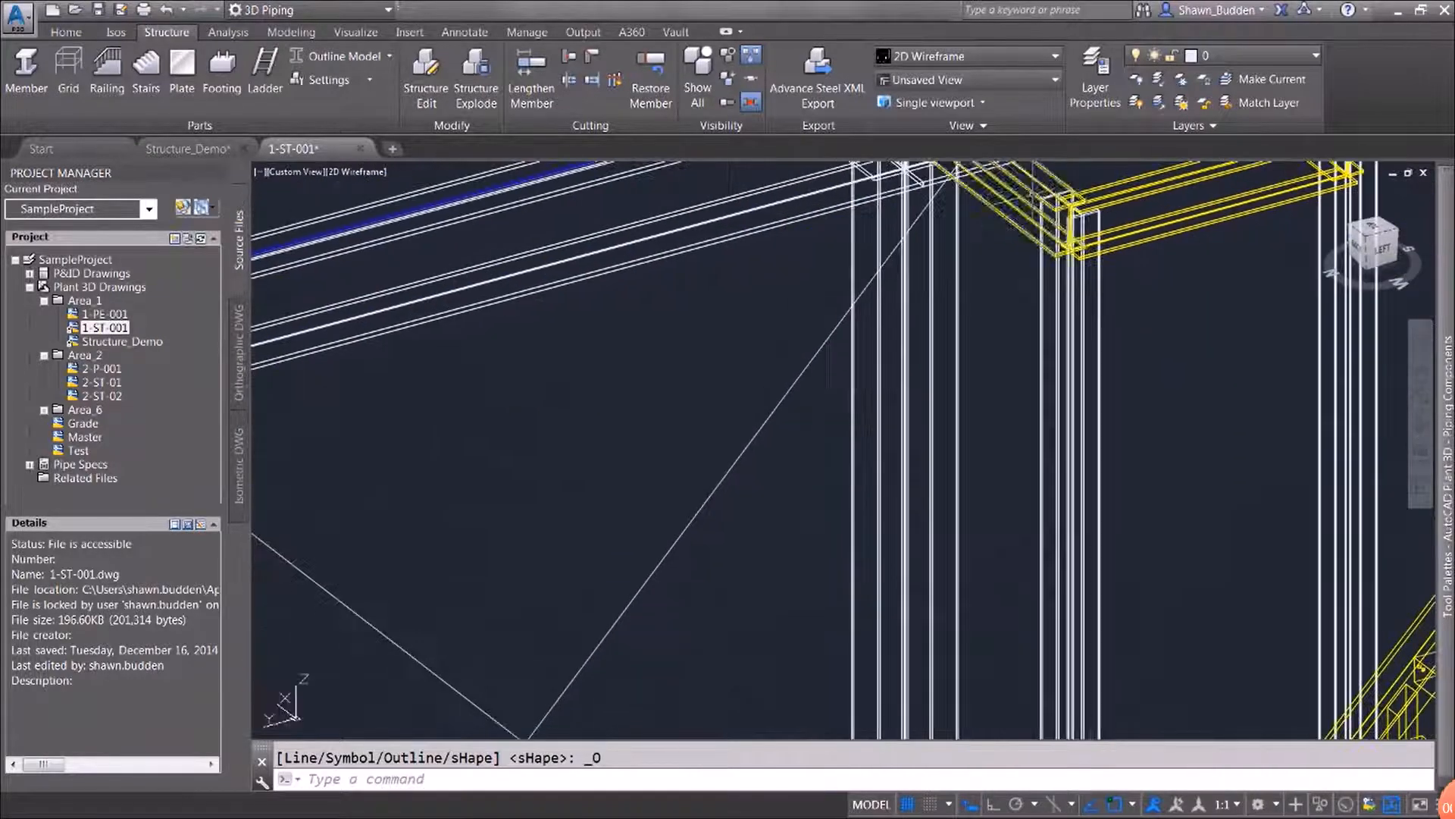
scroll(1002, 255, "down", 6)
middle_click_drag(1091, 632, 952, 675)
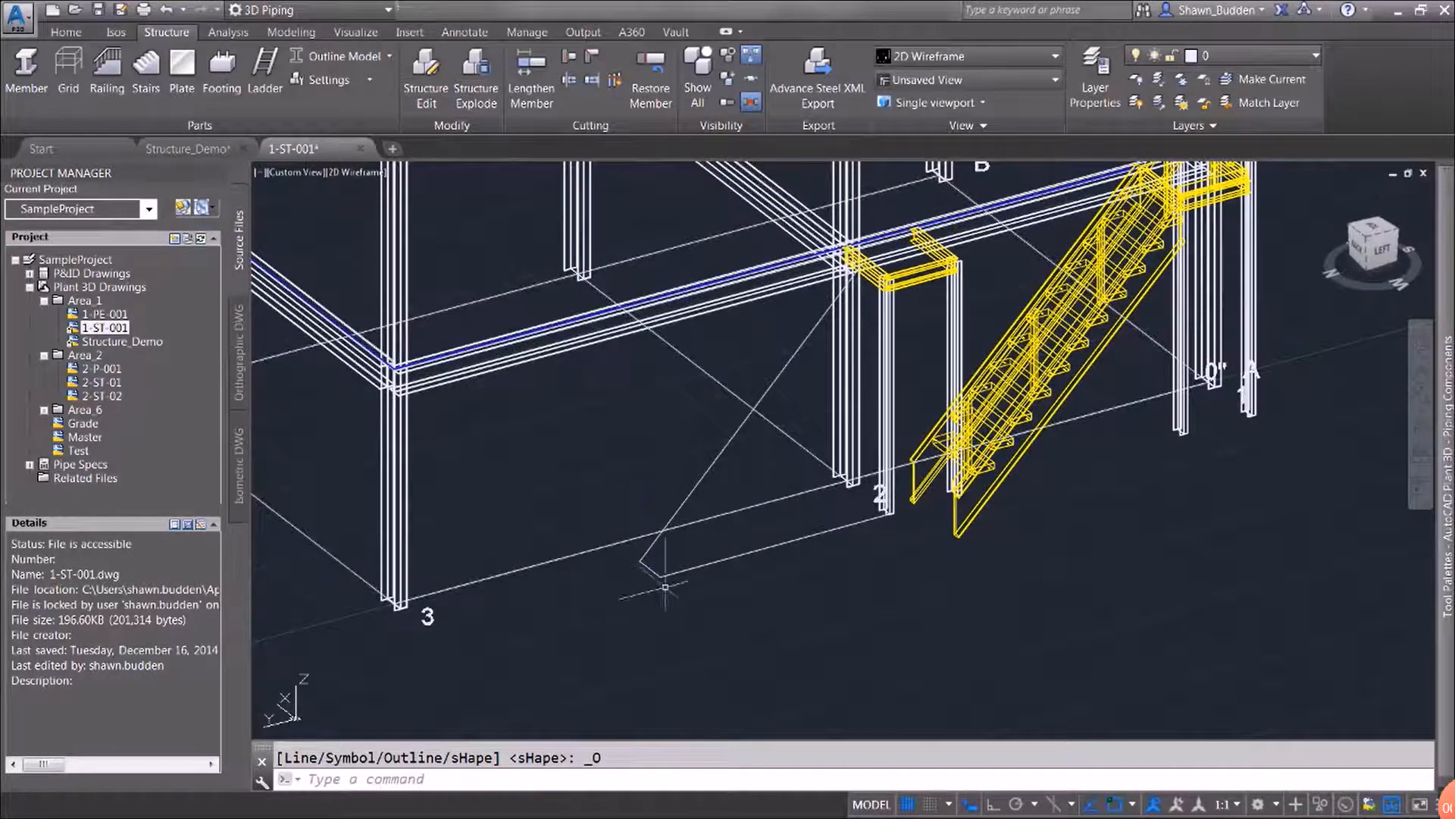
middle_click_drag(830, 554, 799, 600)
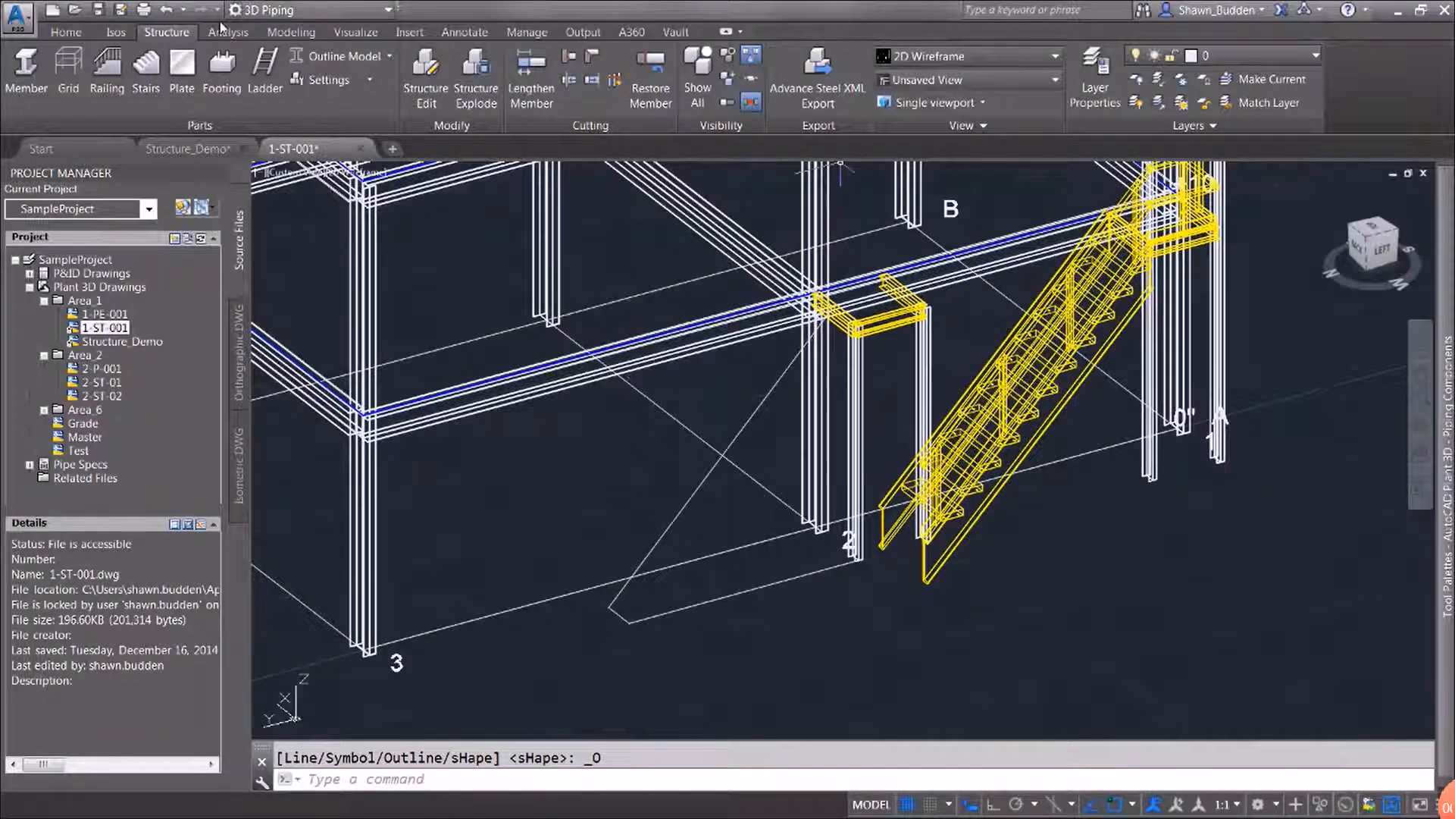
Place a stair along the sloped construction line, from its lower endpoint at grade to its upper endpoint on the landing's side beam
left_click(148, 76)
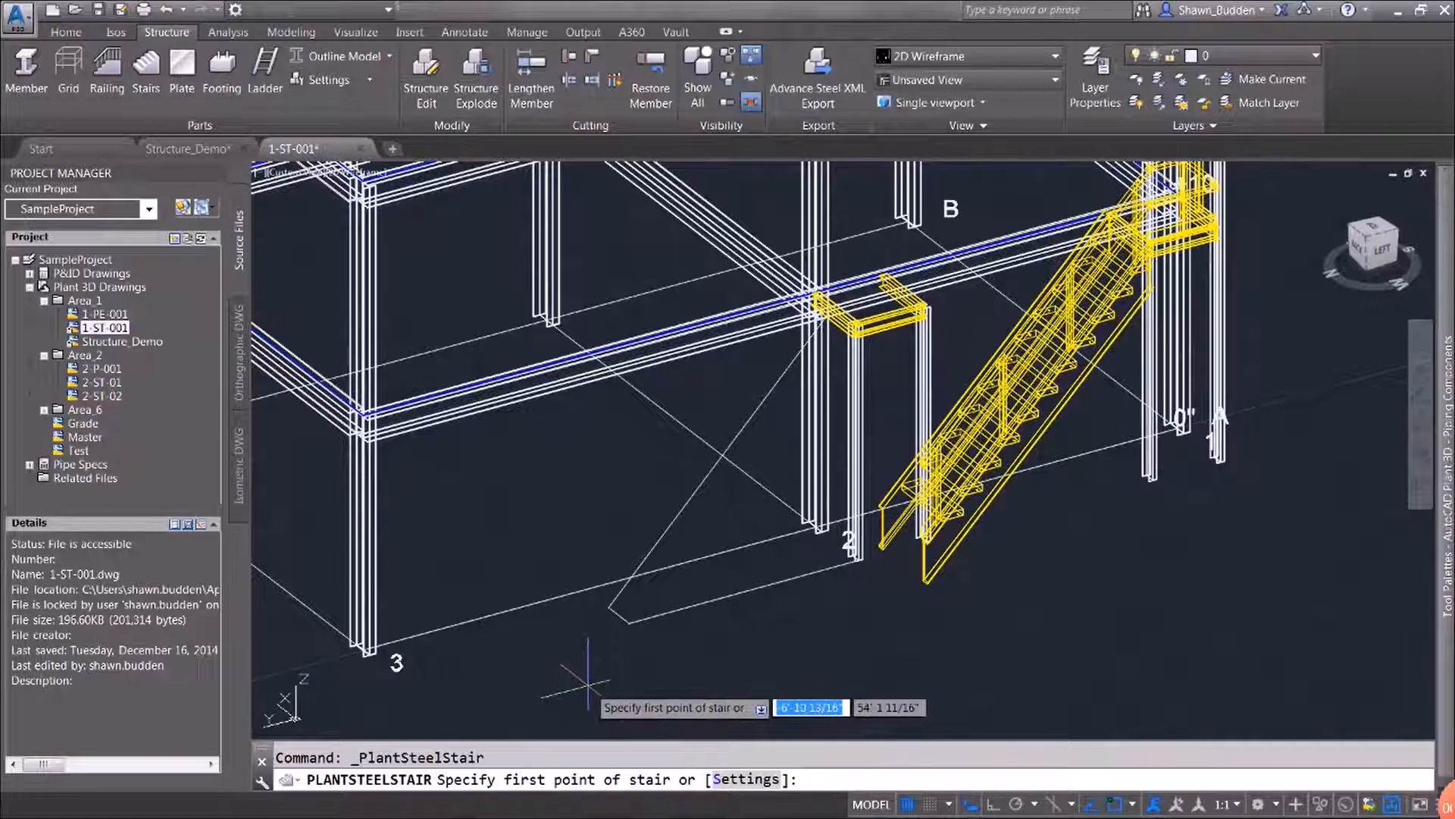
right_click(504, 695, "shift")
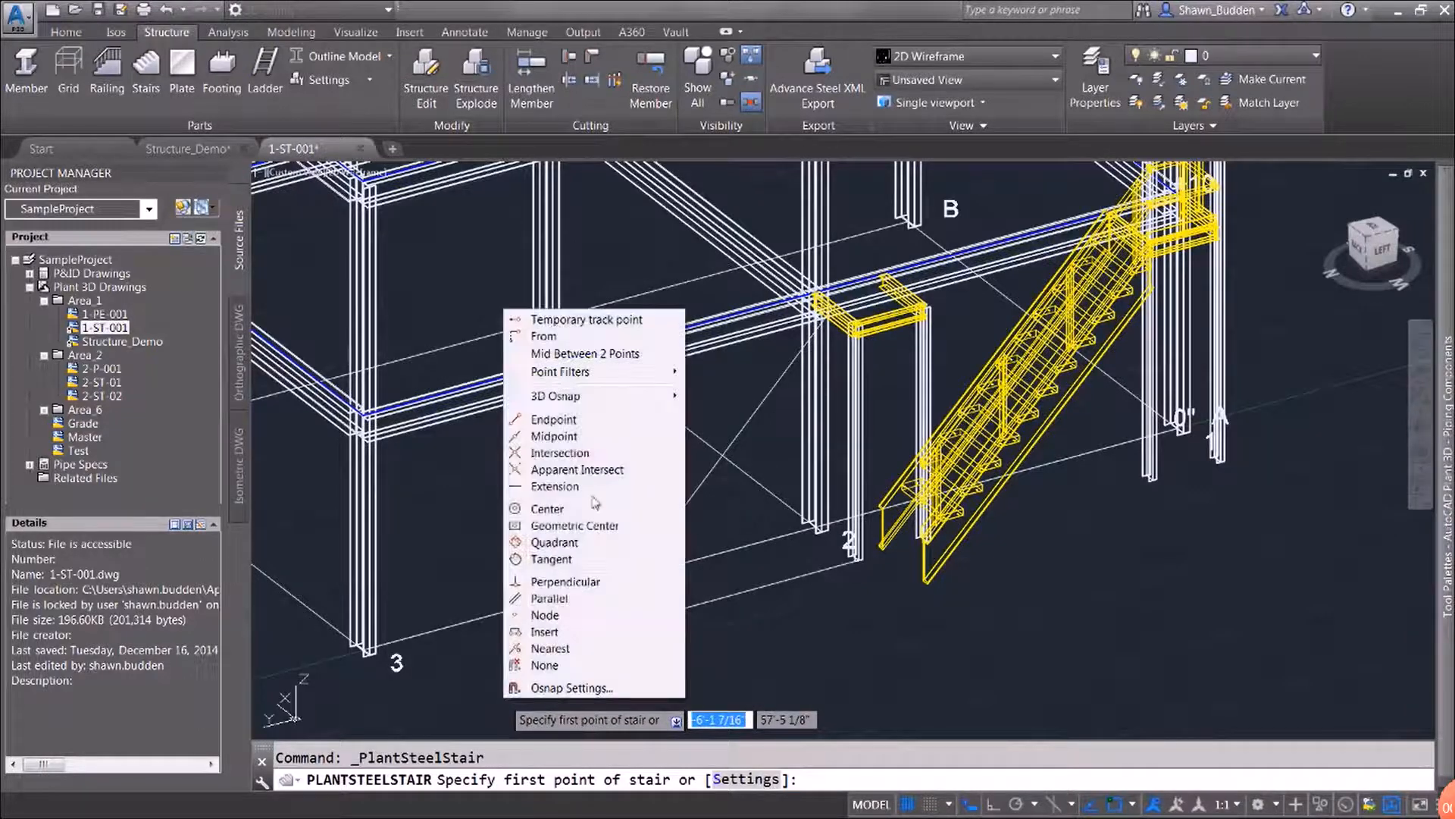
left_click(591, 420)
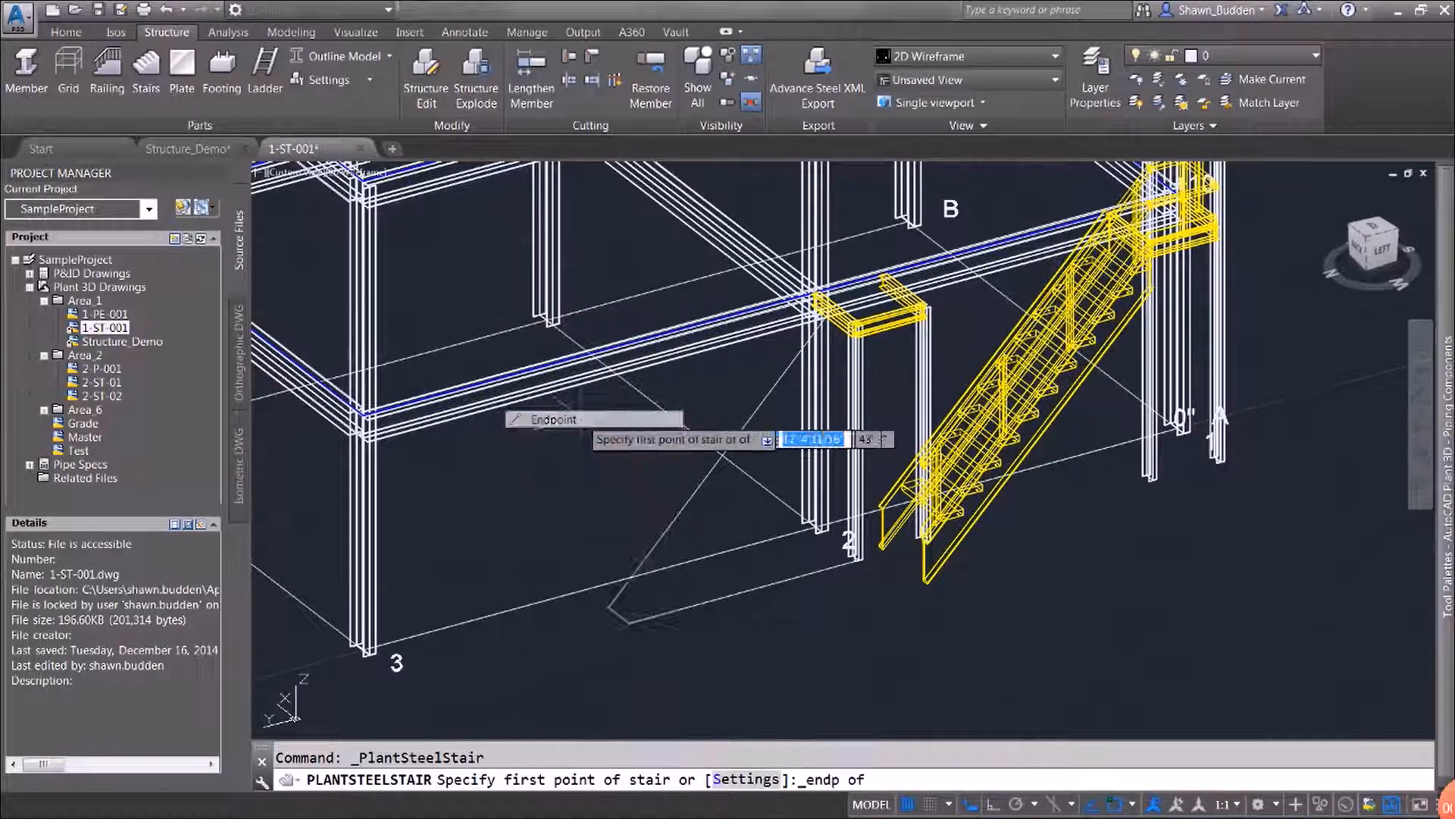
left_click(606, 606)
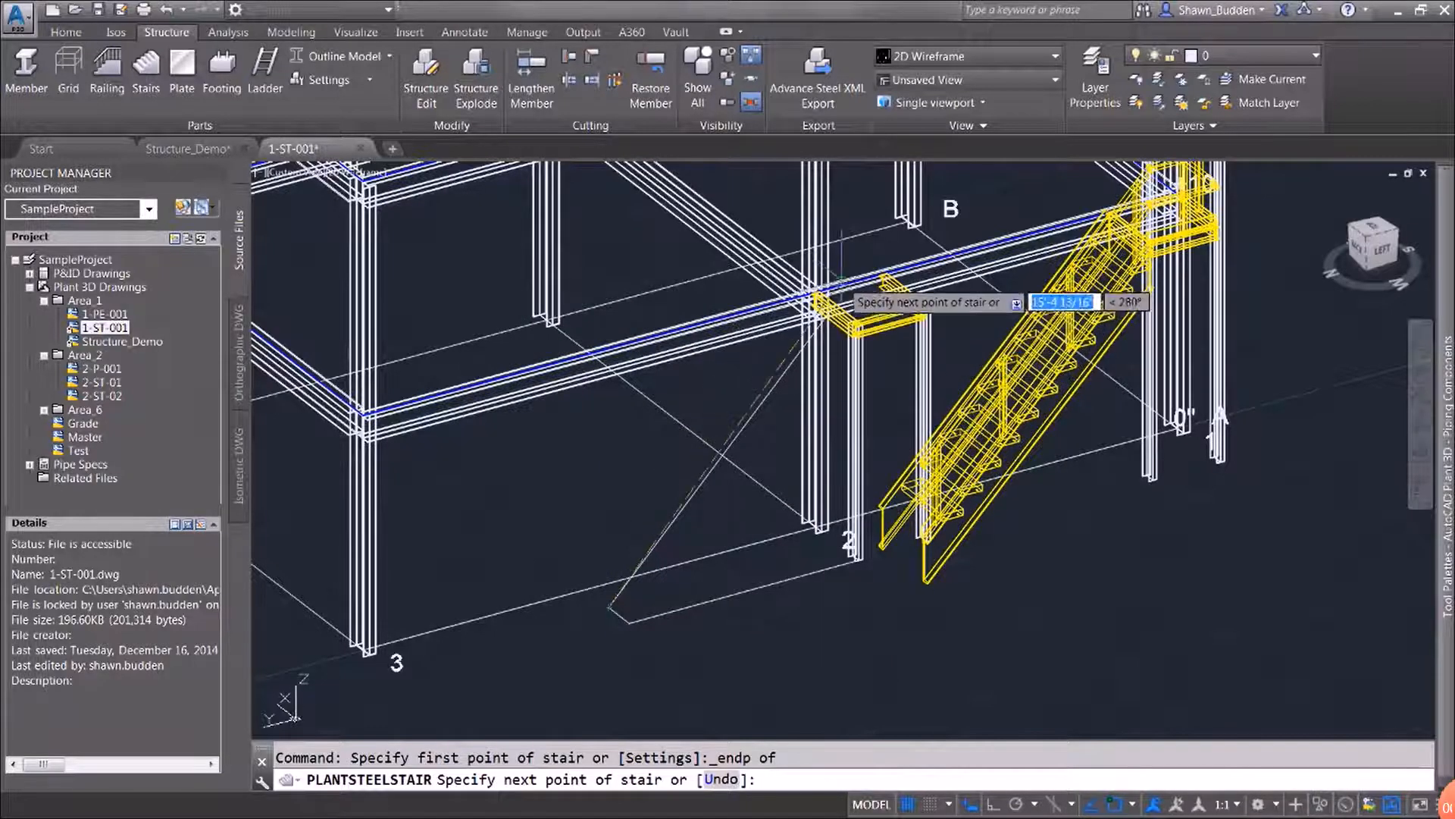
scroll(761, 349, "up", 5)
scroll(761, 396, "up", 3)
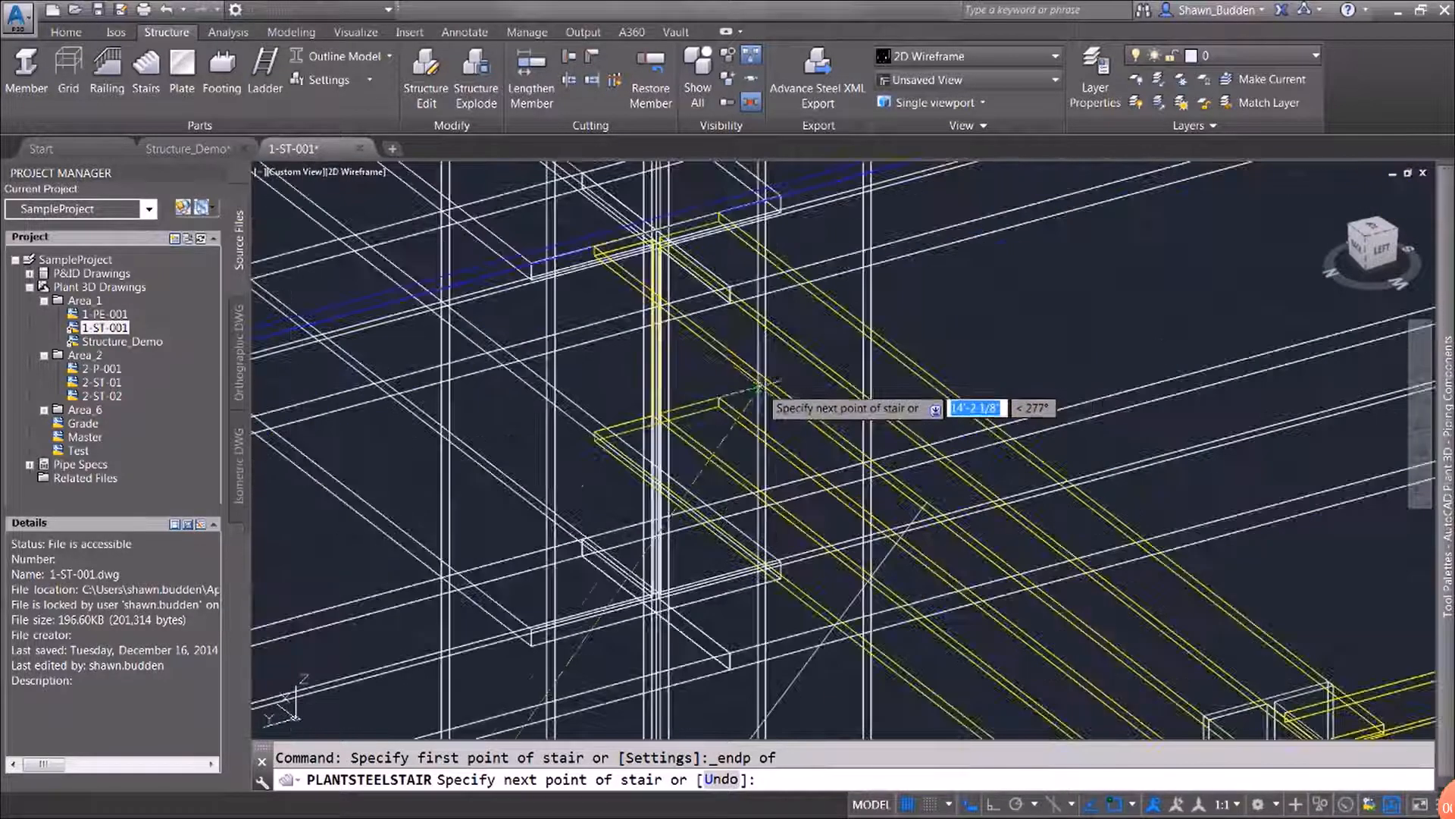
right_click(942, 491, "shift")
left_click(1012, 203)
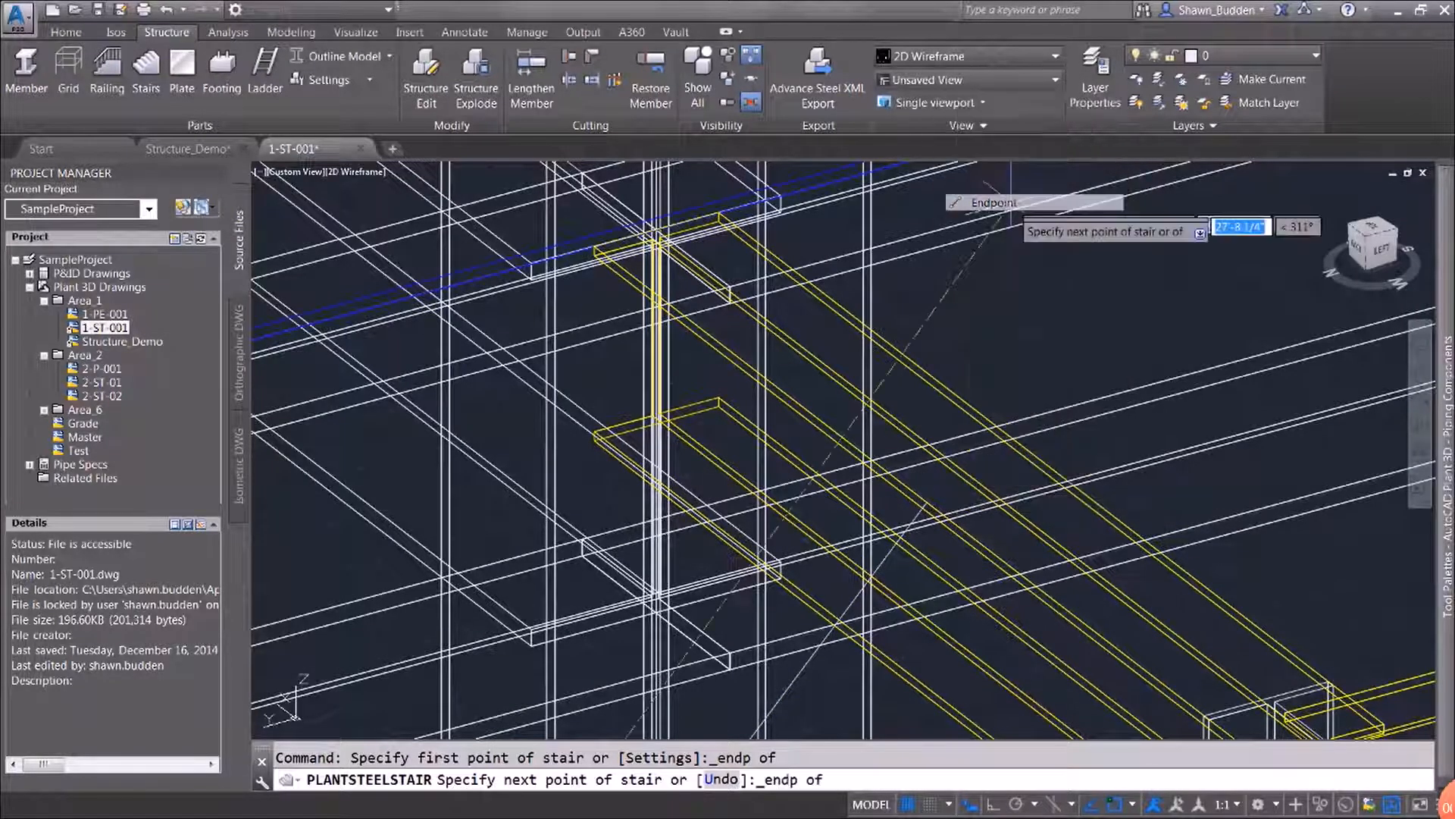
left_click(925, 503)
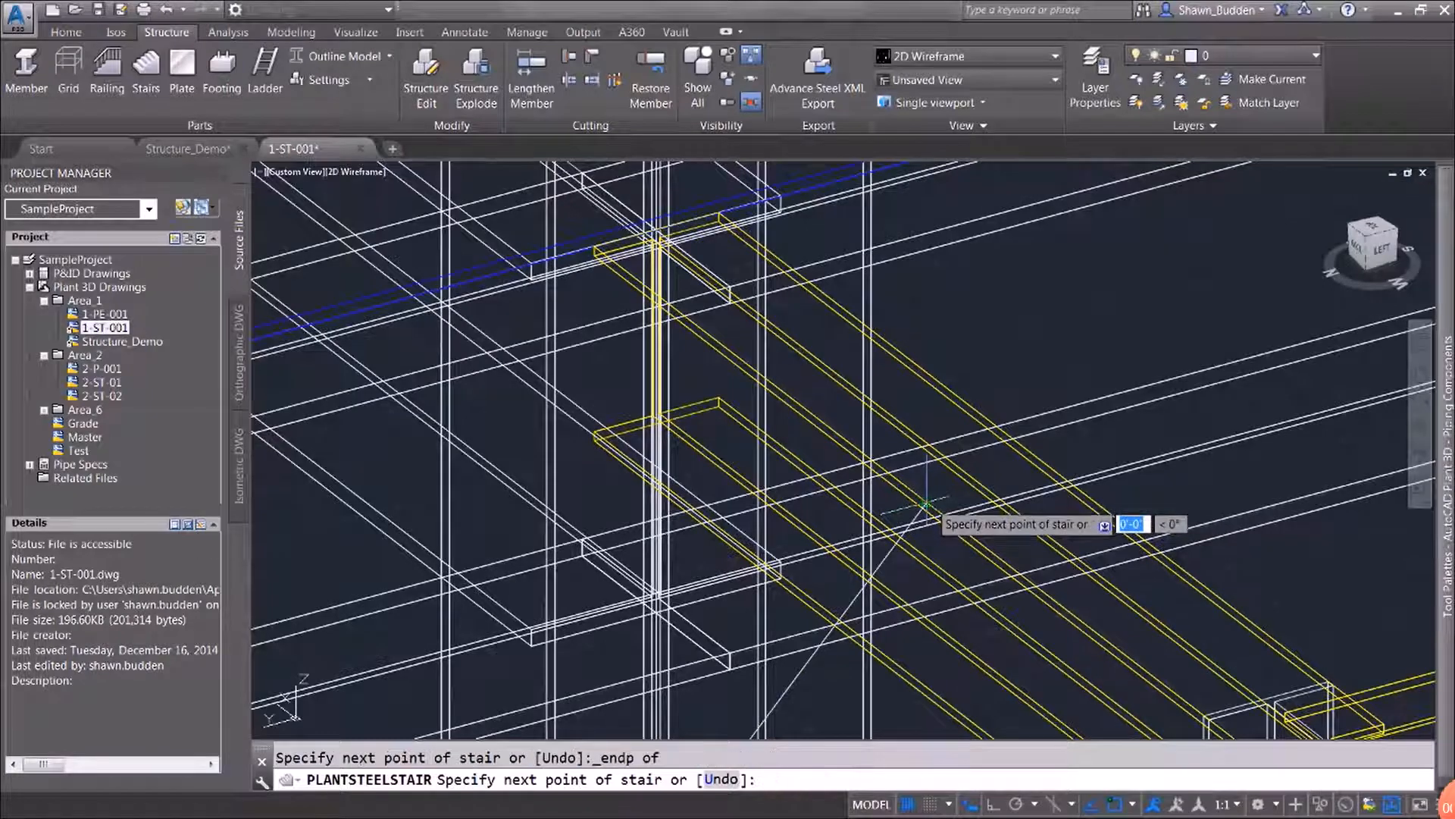
right_click(770, 531)
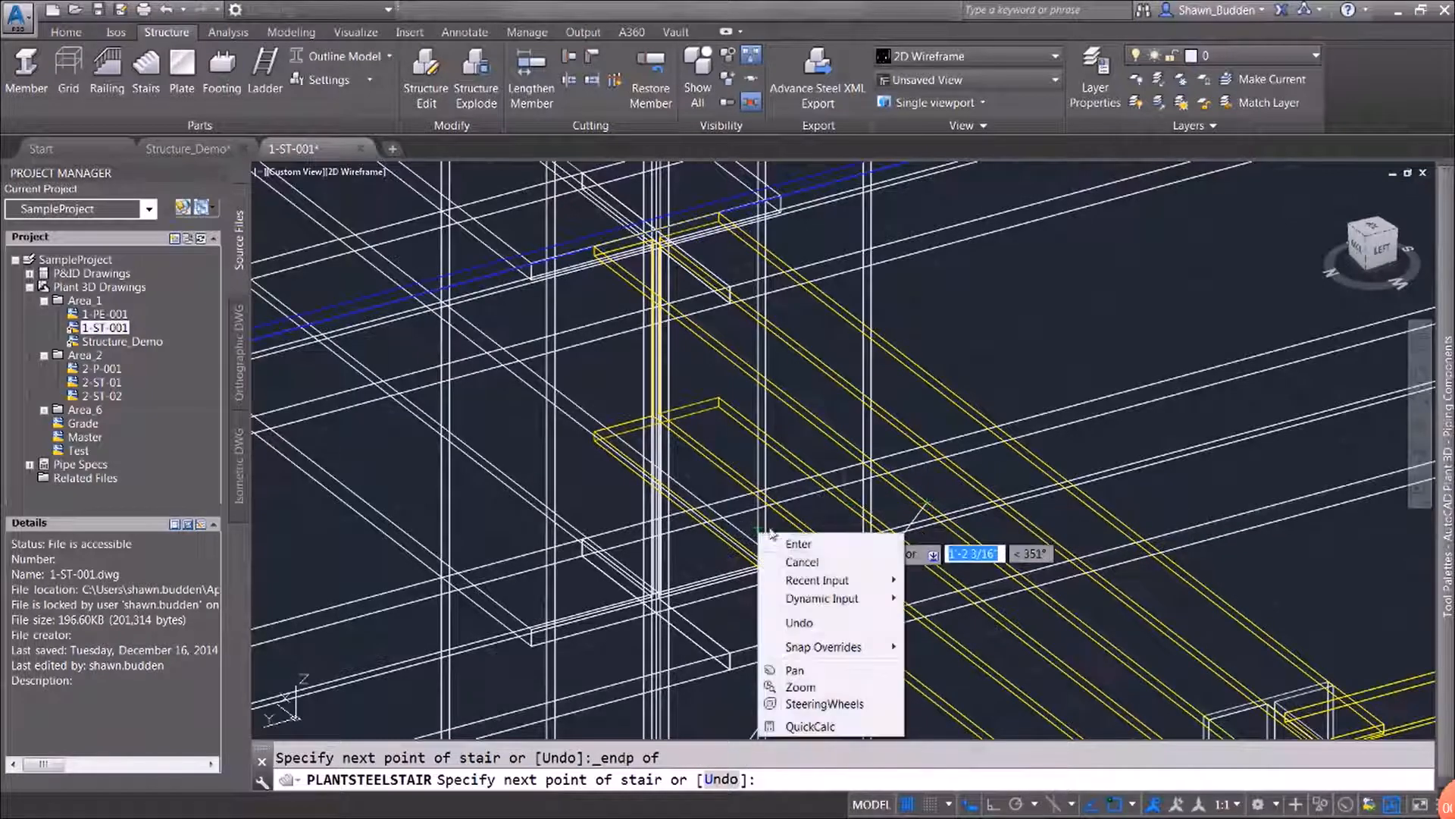
left_click(802, 551)
Examine the new stair from the landing near grid 2 down to its base, including the treads and stringers up close
scroll(804, 557, "down", 10)
middle_click_drag(802, 565, 1083, 163)
middle_click_drag(1017, 434, 643, 794)
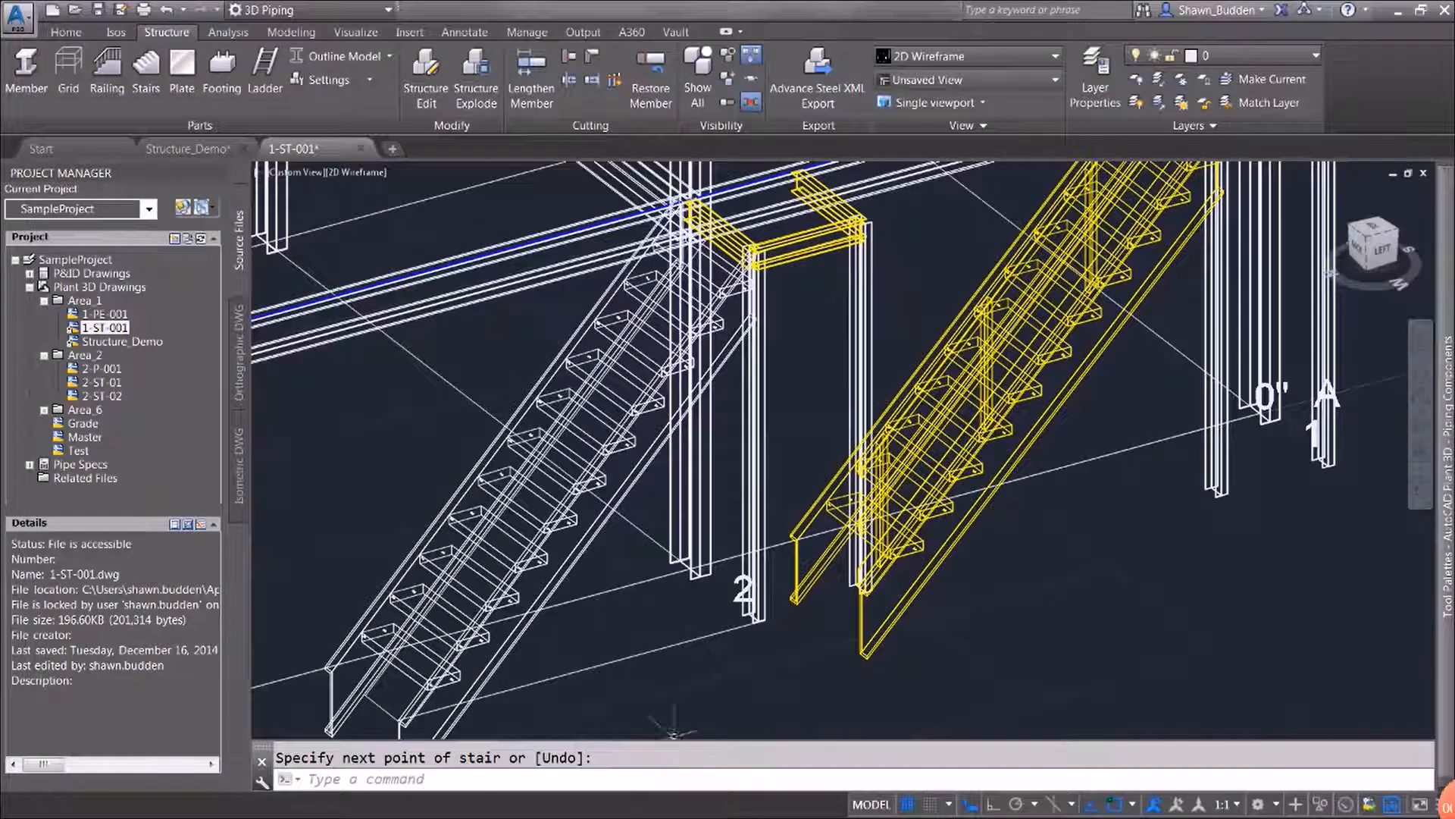
scroll(734, 698, "up", 2)
middle_click_drag(740, 698, 1169, 564)
key("Return")
middle_click_drag(1173, 510, 1133, 701)
scroll(1122, 581, "up", 2)
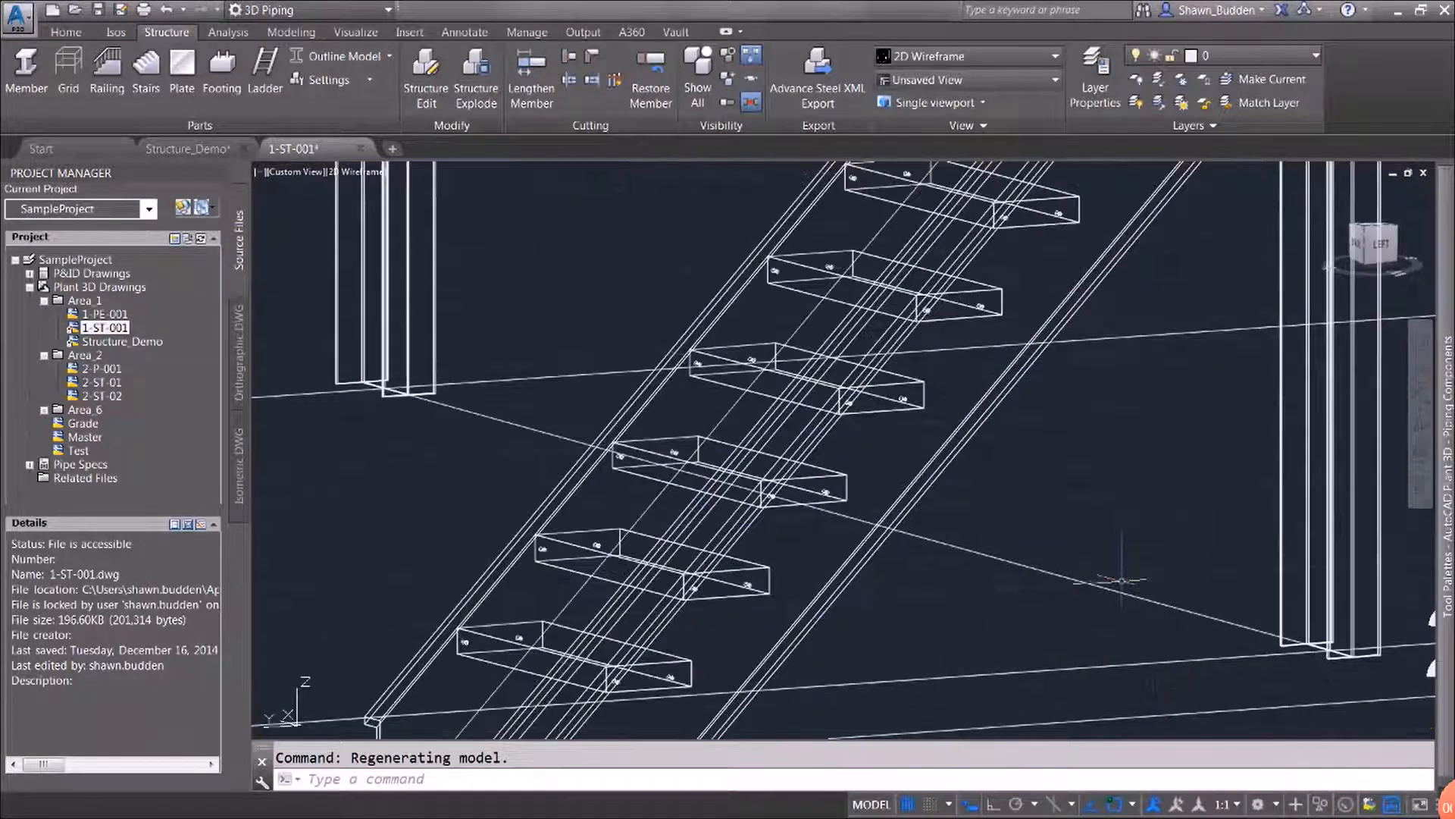
scroll(1123, 578, "down", 4)
middle_click_drag(1114, 536, 1015, 574)
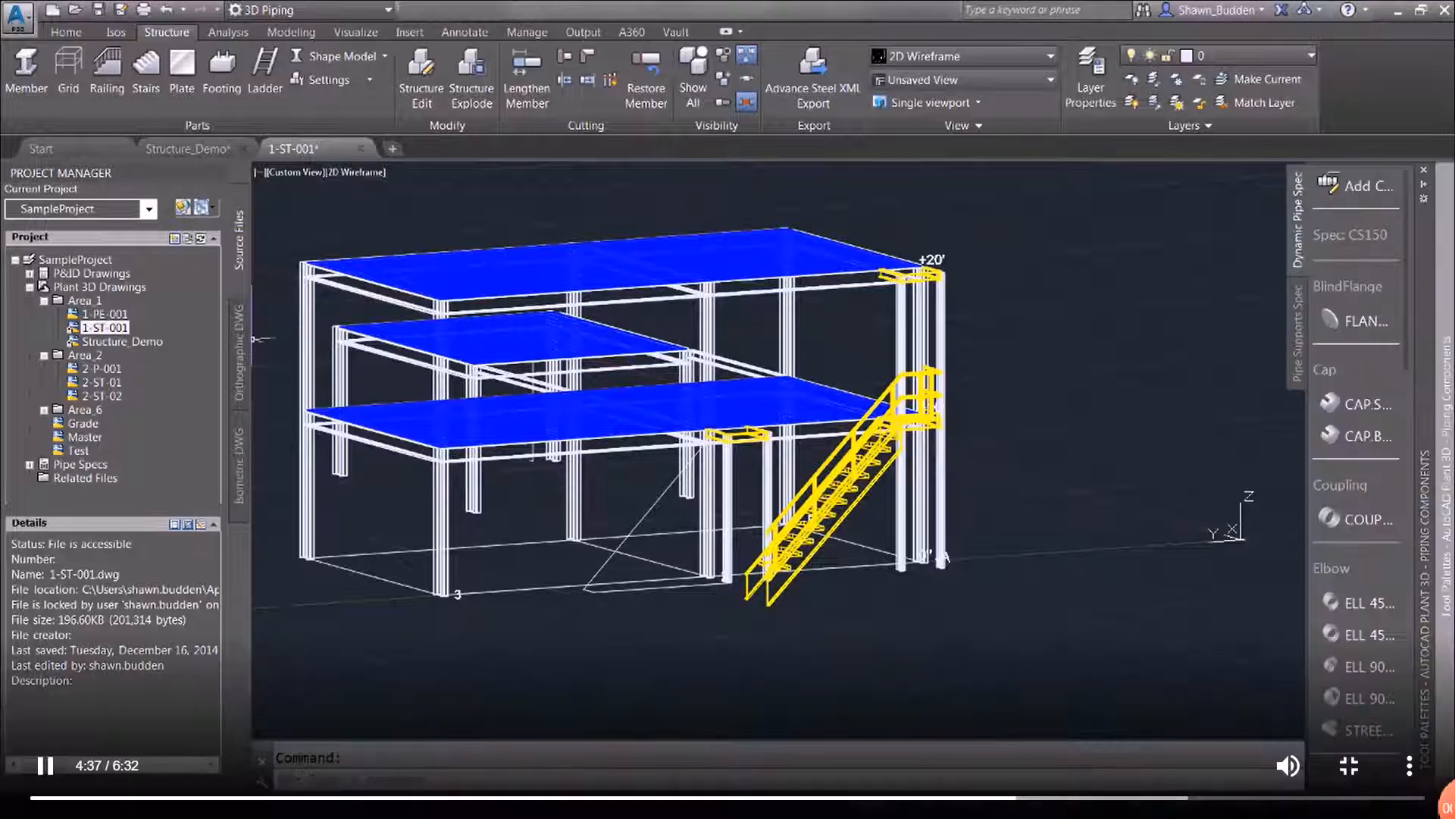
left_click(329, 80)
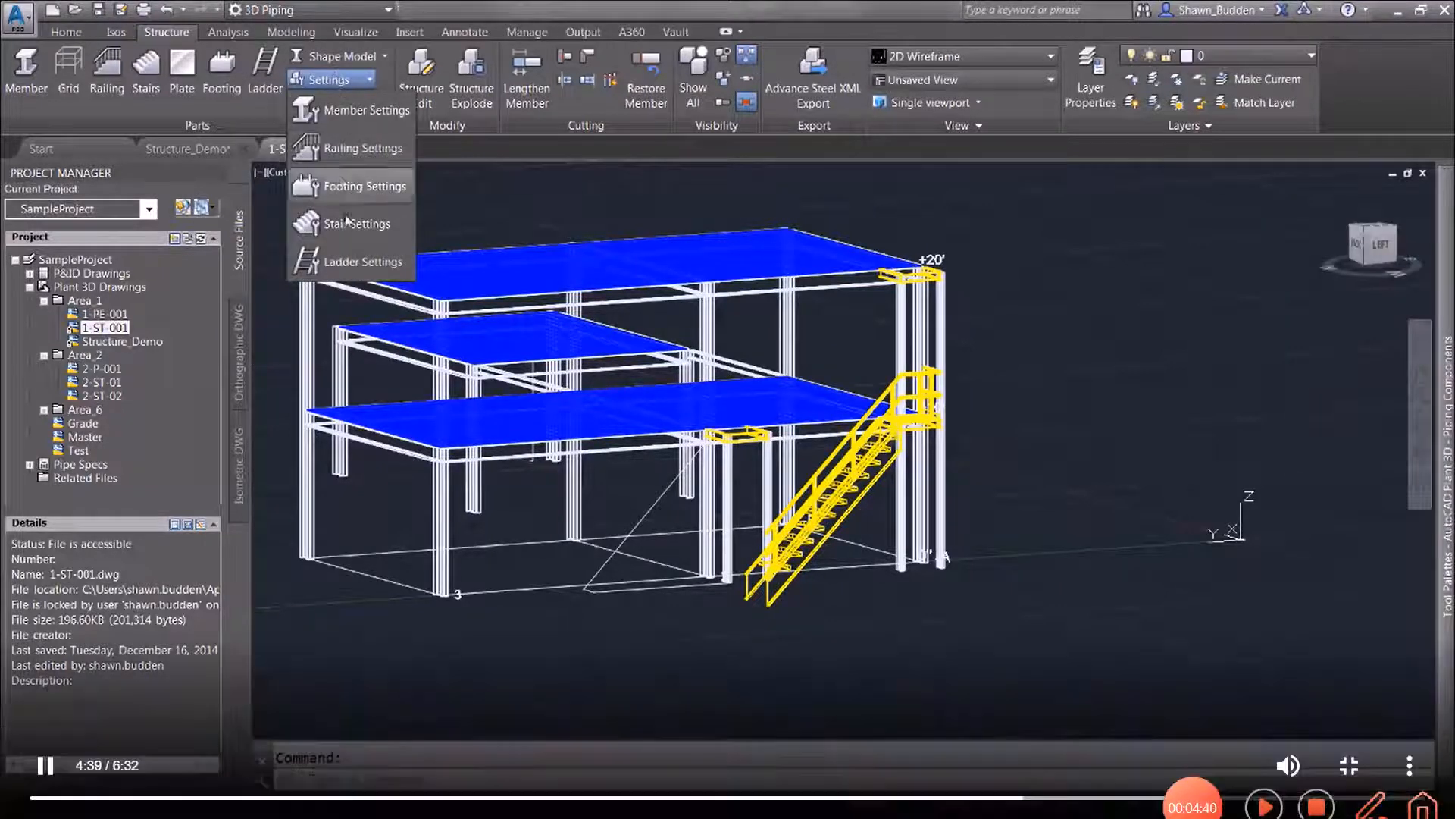
left_click(362, 228)
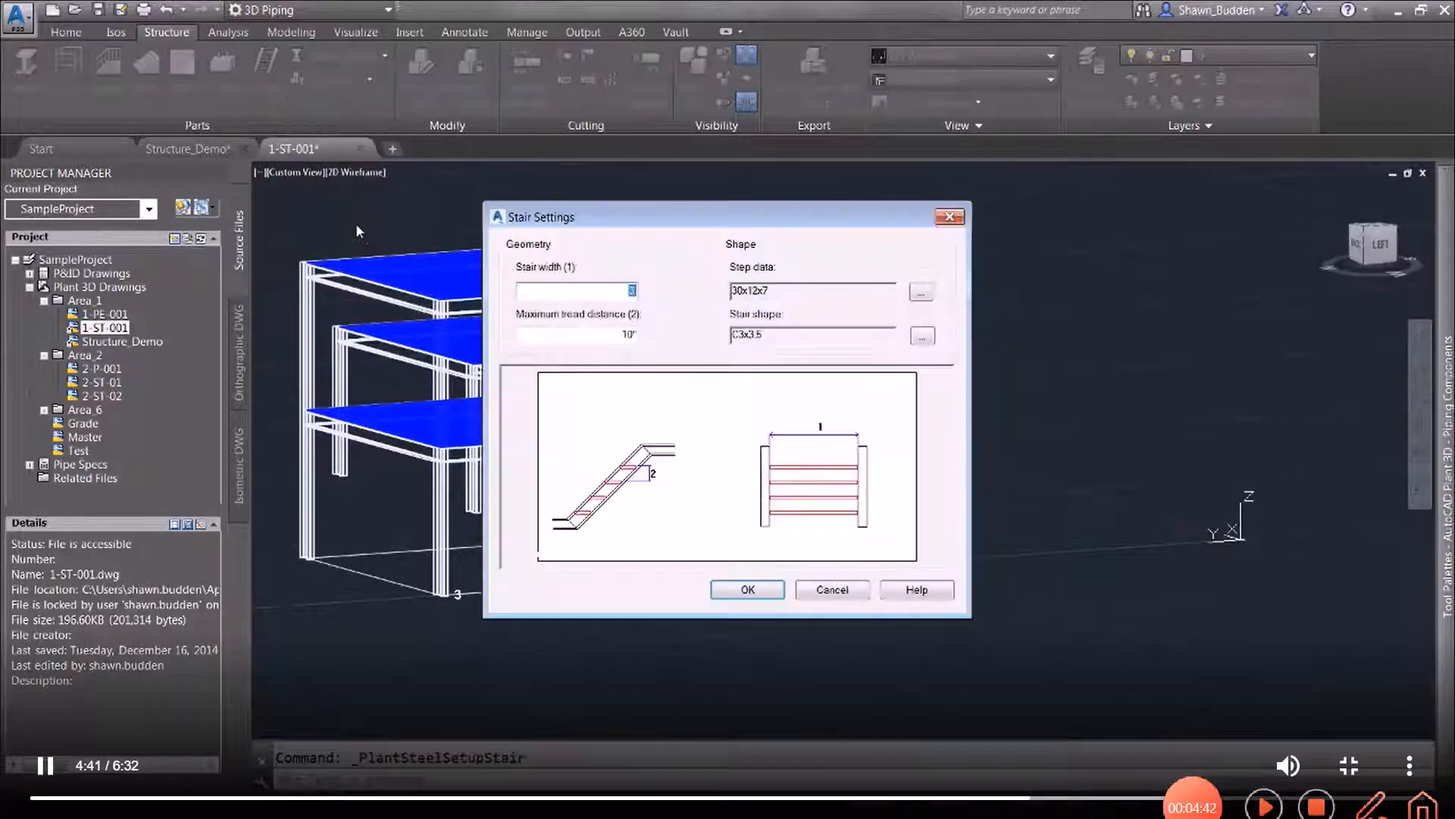
left_click(833, 591)
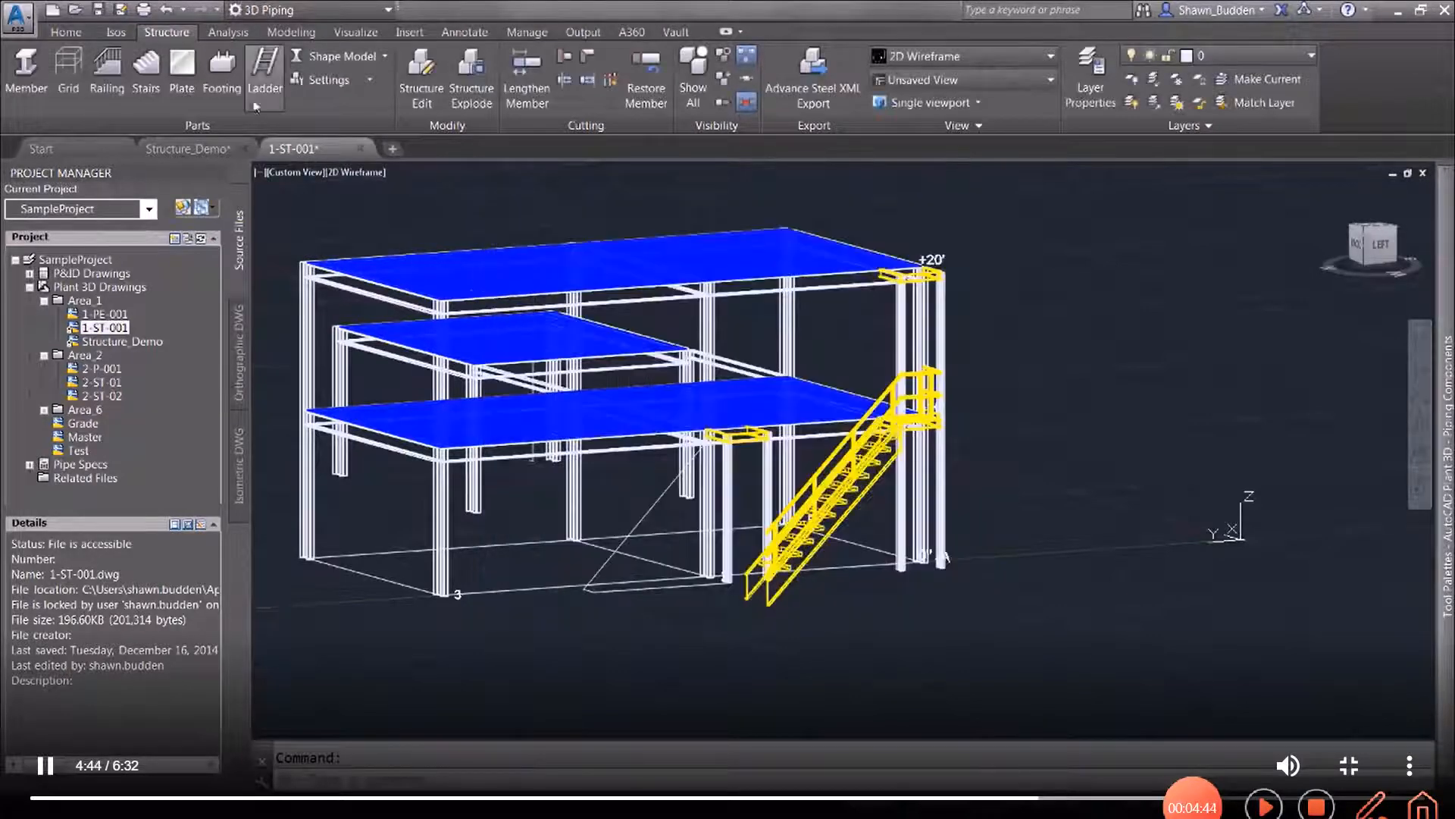
Start the Stairs command and set the stair width to 2' and the maximum tread distance to 9 in its settings
left_click(144, 66)
left_click(747, 778)
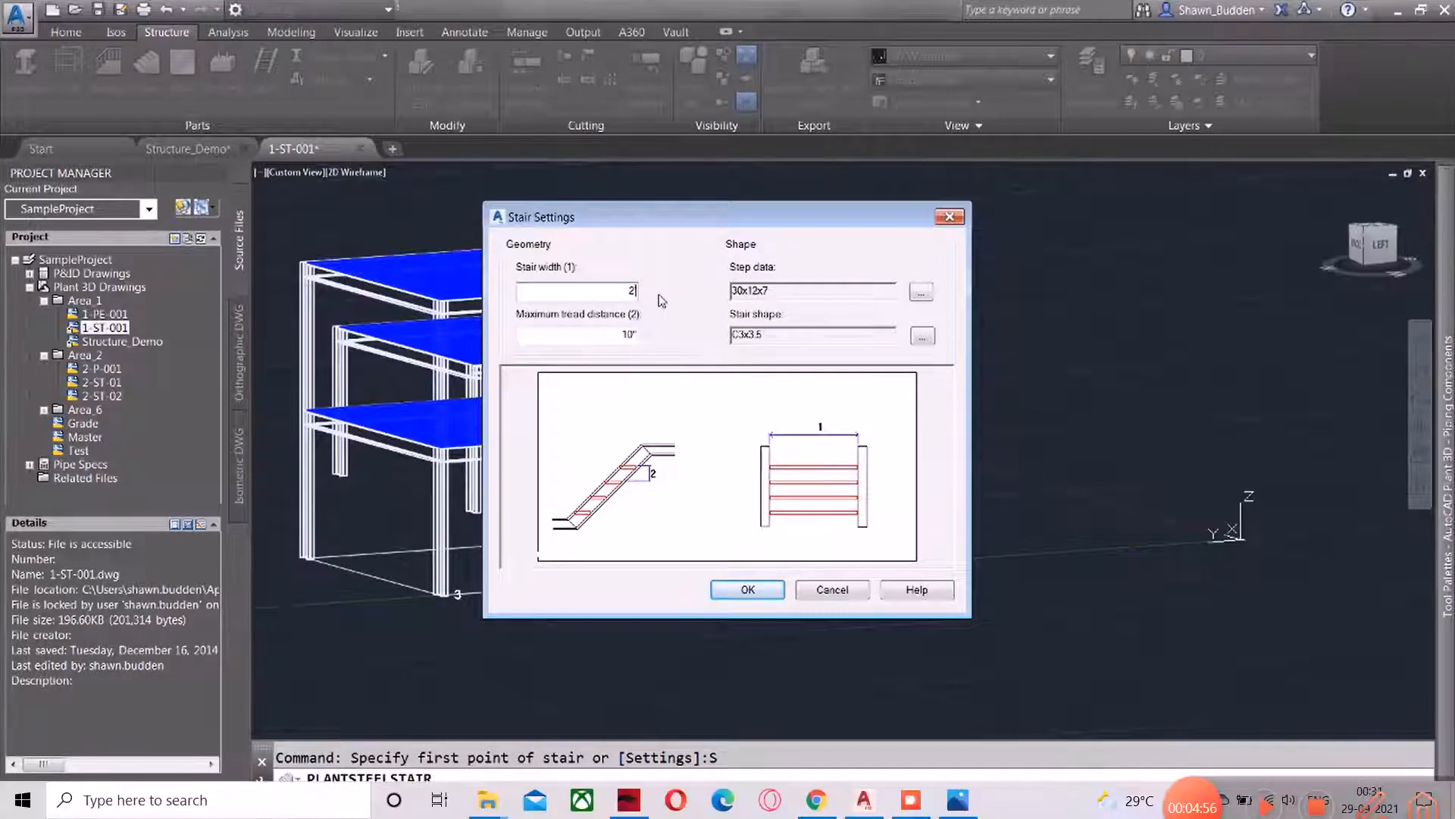
double_click(592, 335)
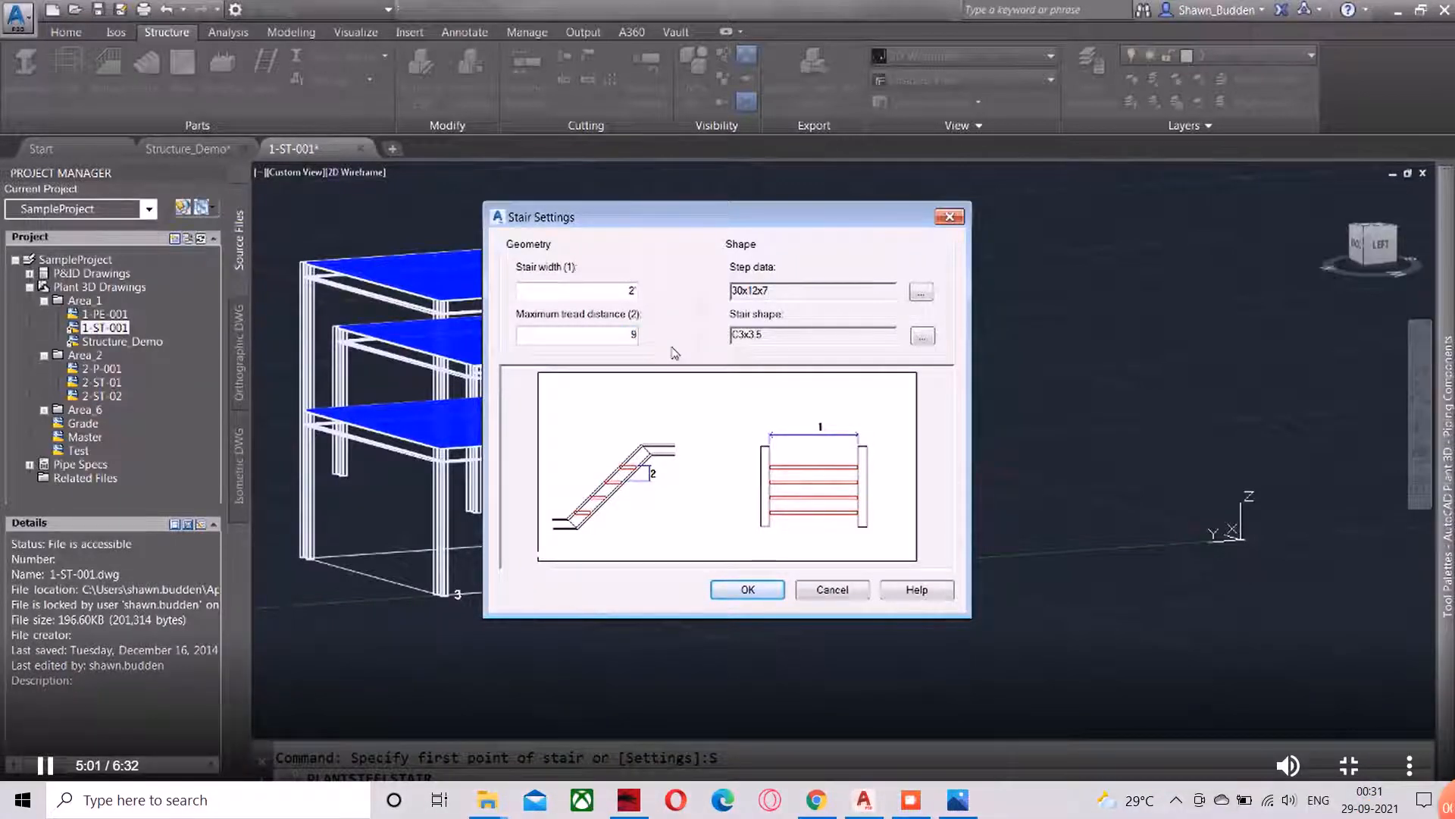
left_click(747, 589)
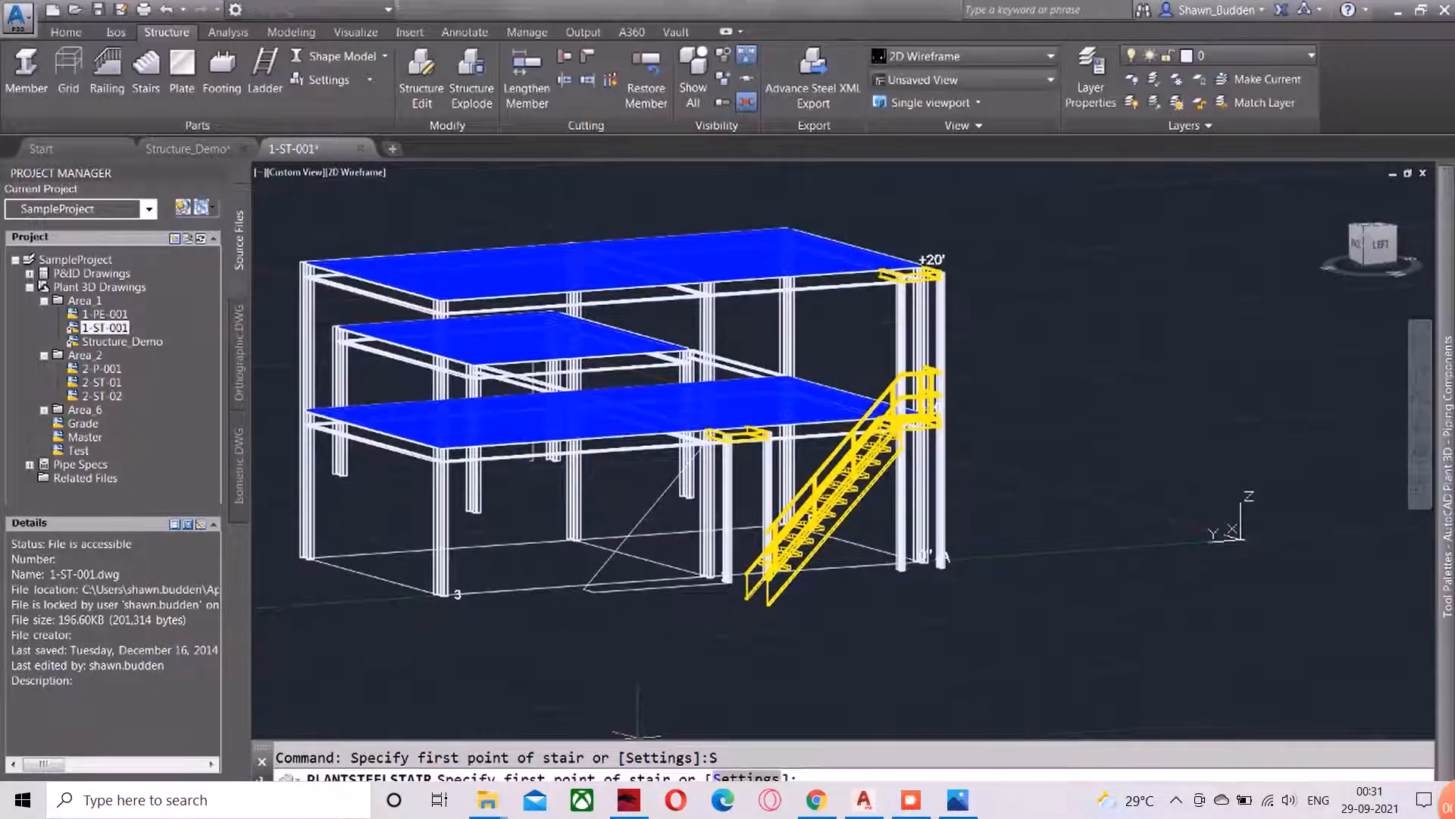
In the stair settings, use the US Standards 30x12x7 step and set the stair shape to AISC MC3x7.1
left_click(746, 776)
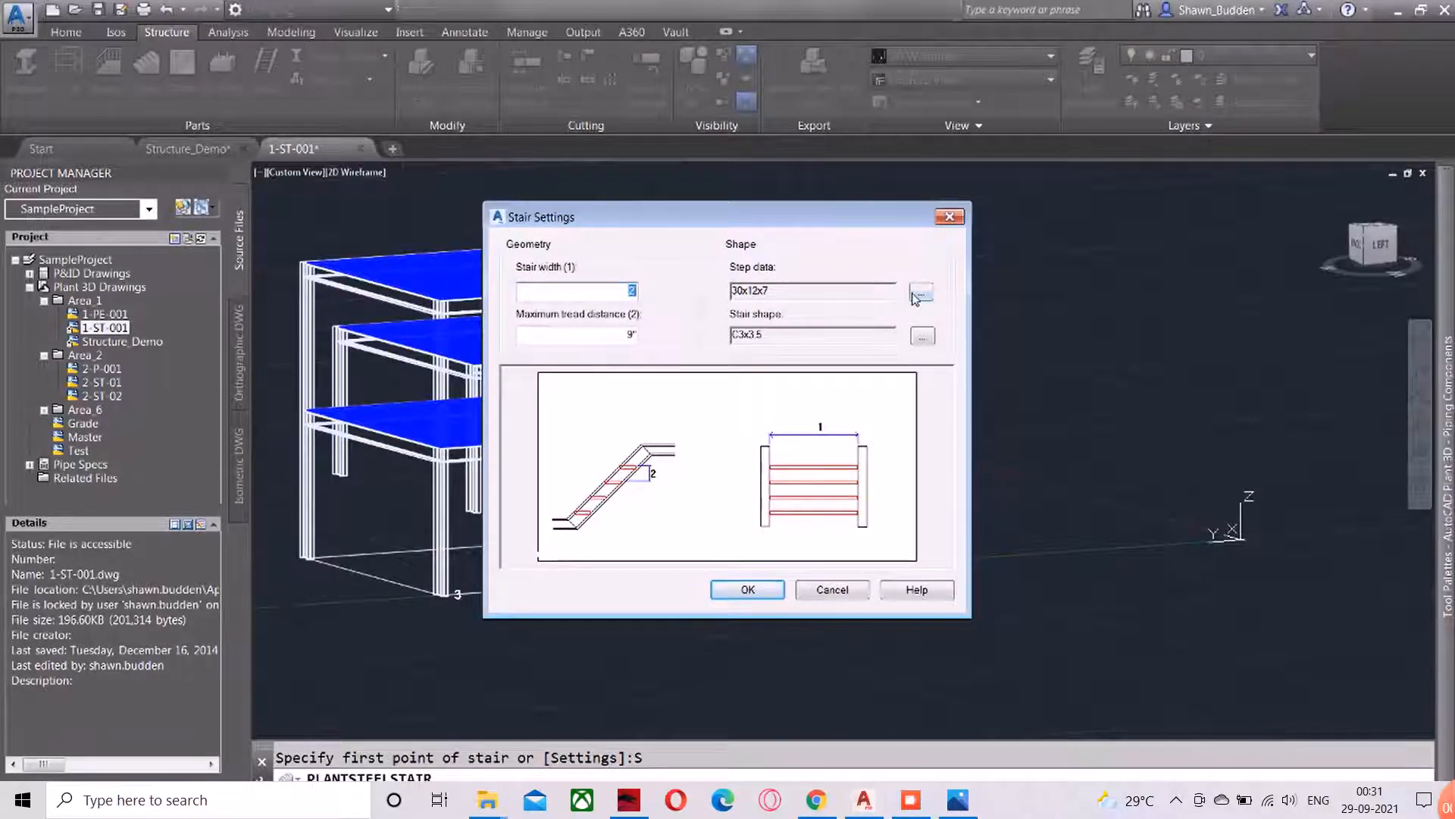
left_click(929, 295)
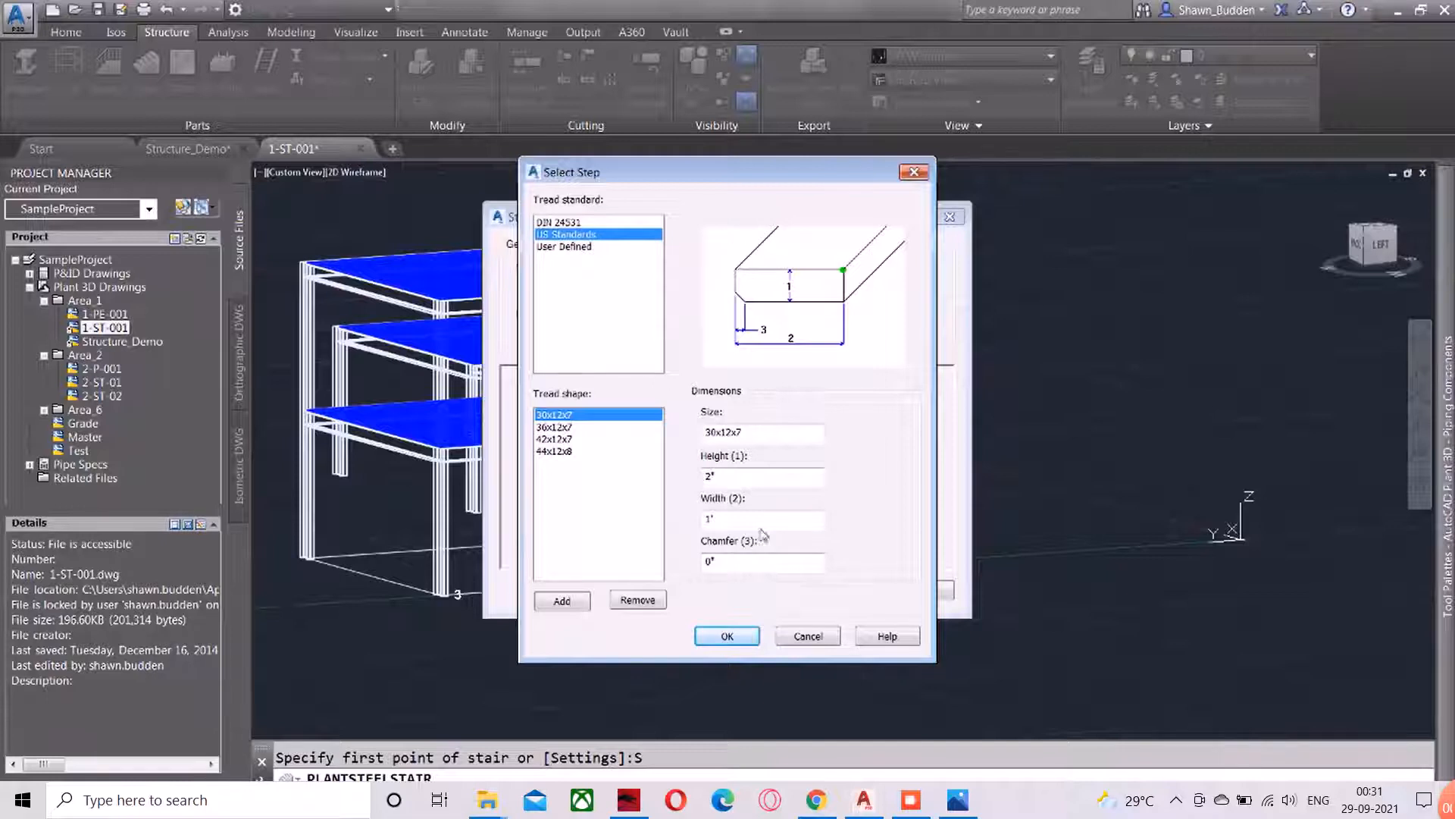
left_click(727, 636)
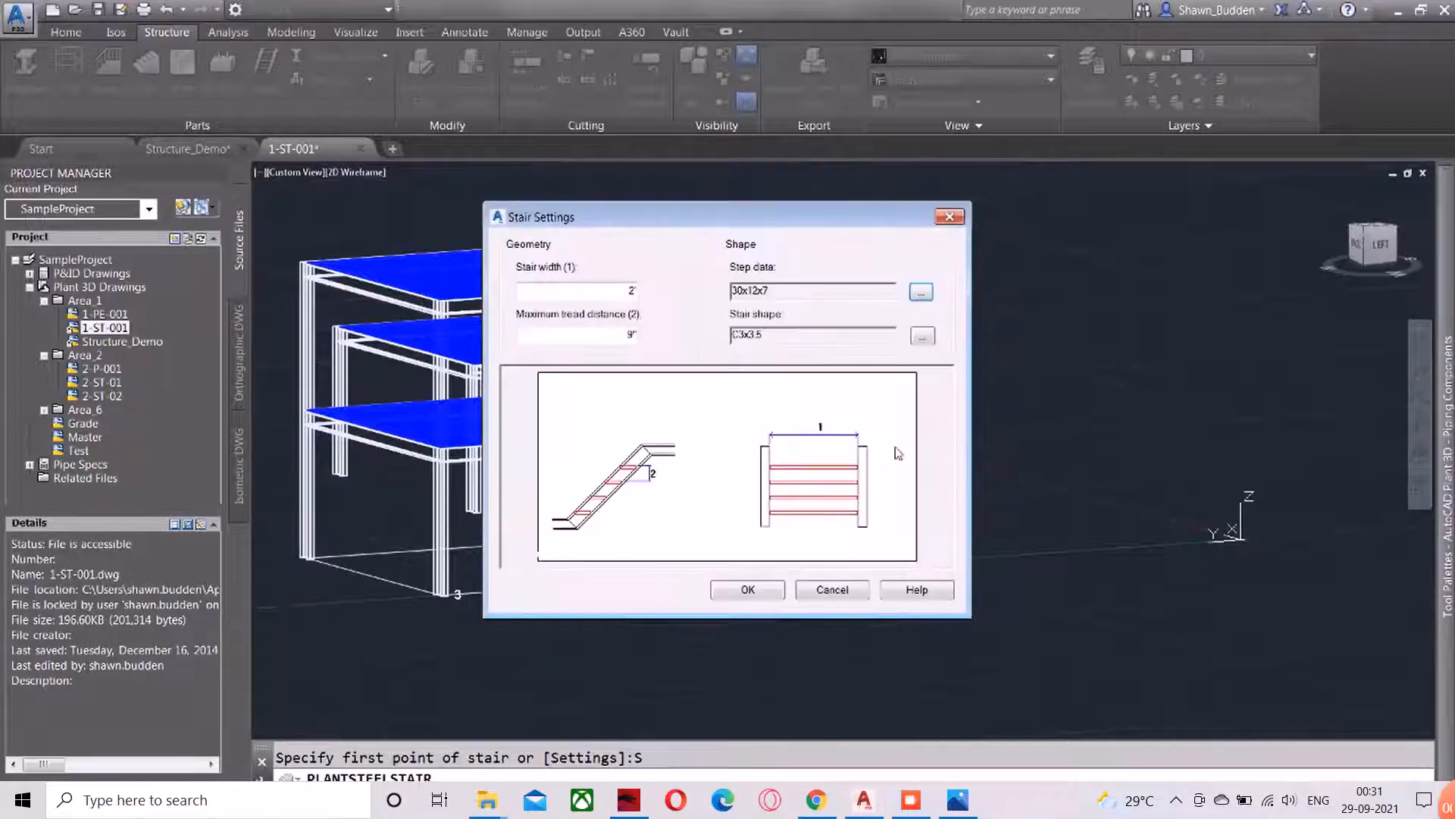
left_click(922, 335)
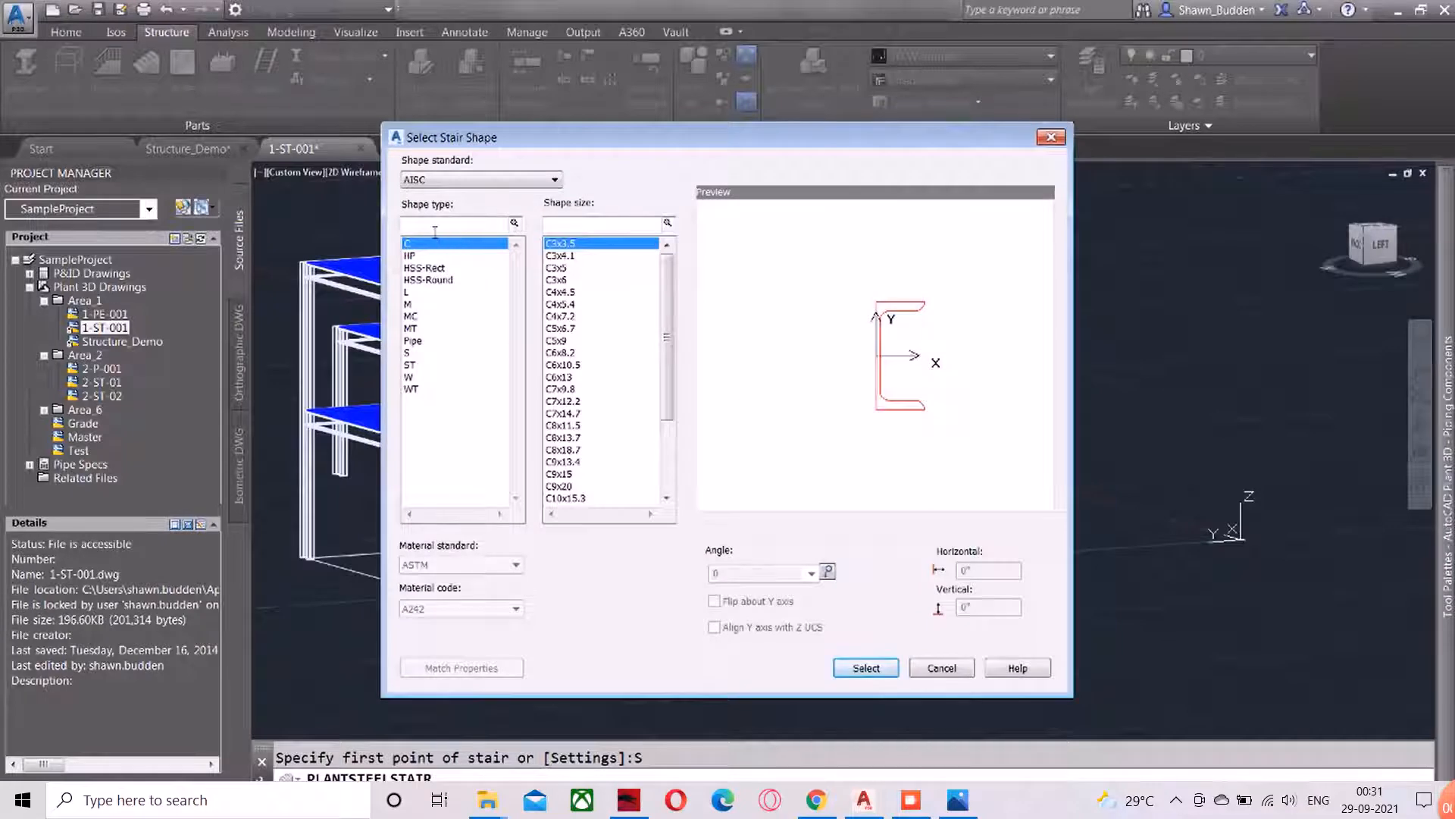
left_click(429, 316)
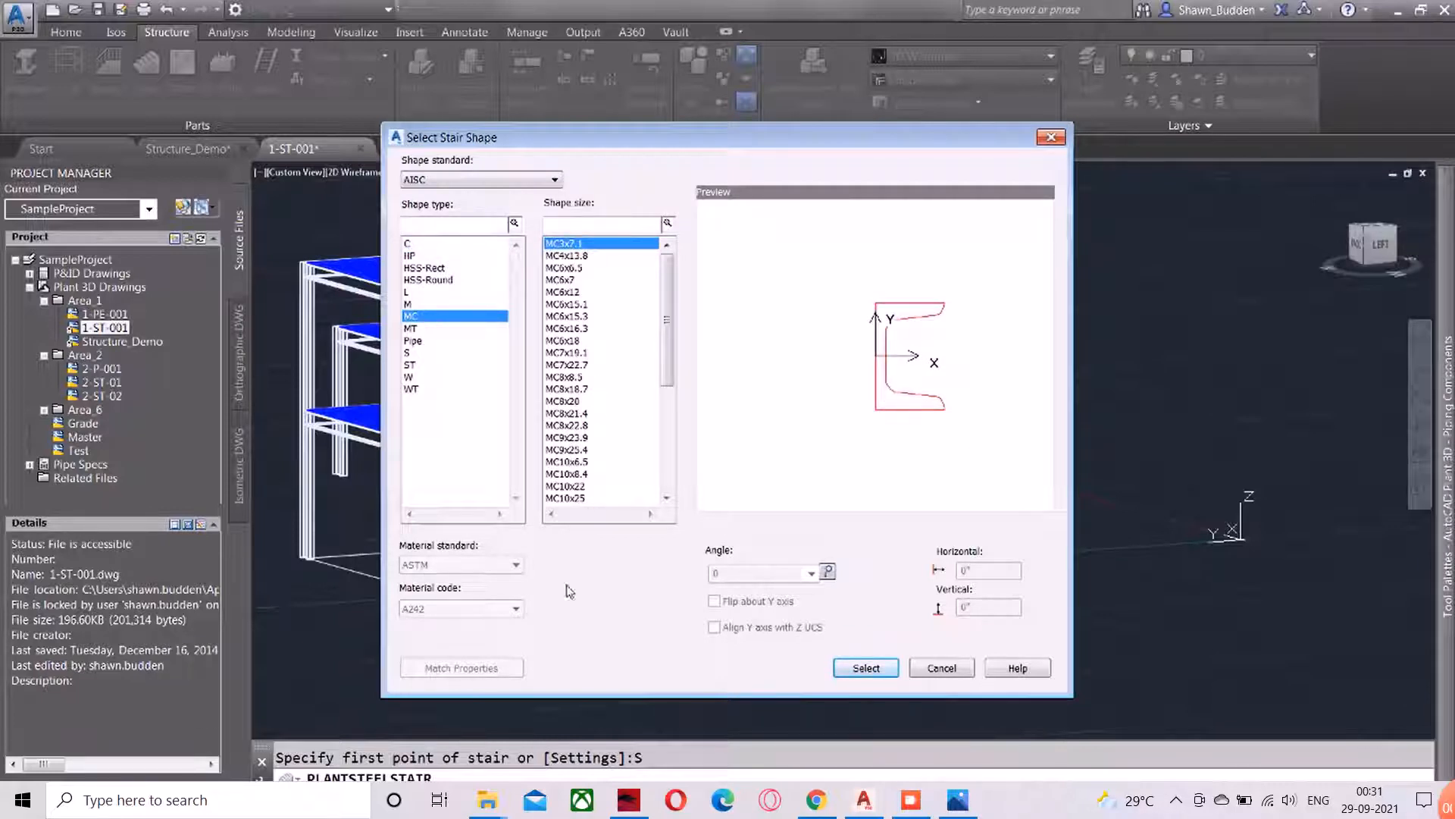
left_click(862, 669)
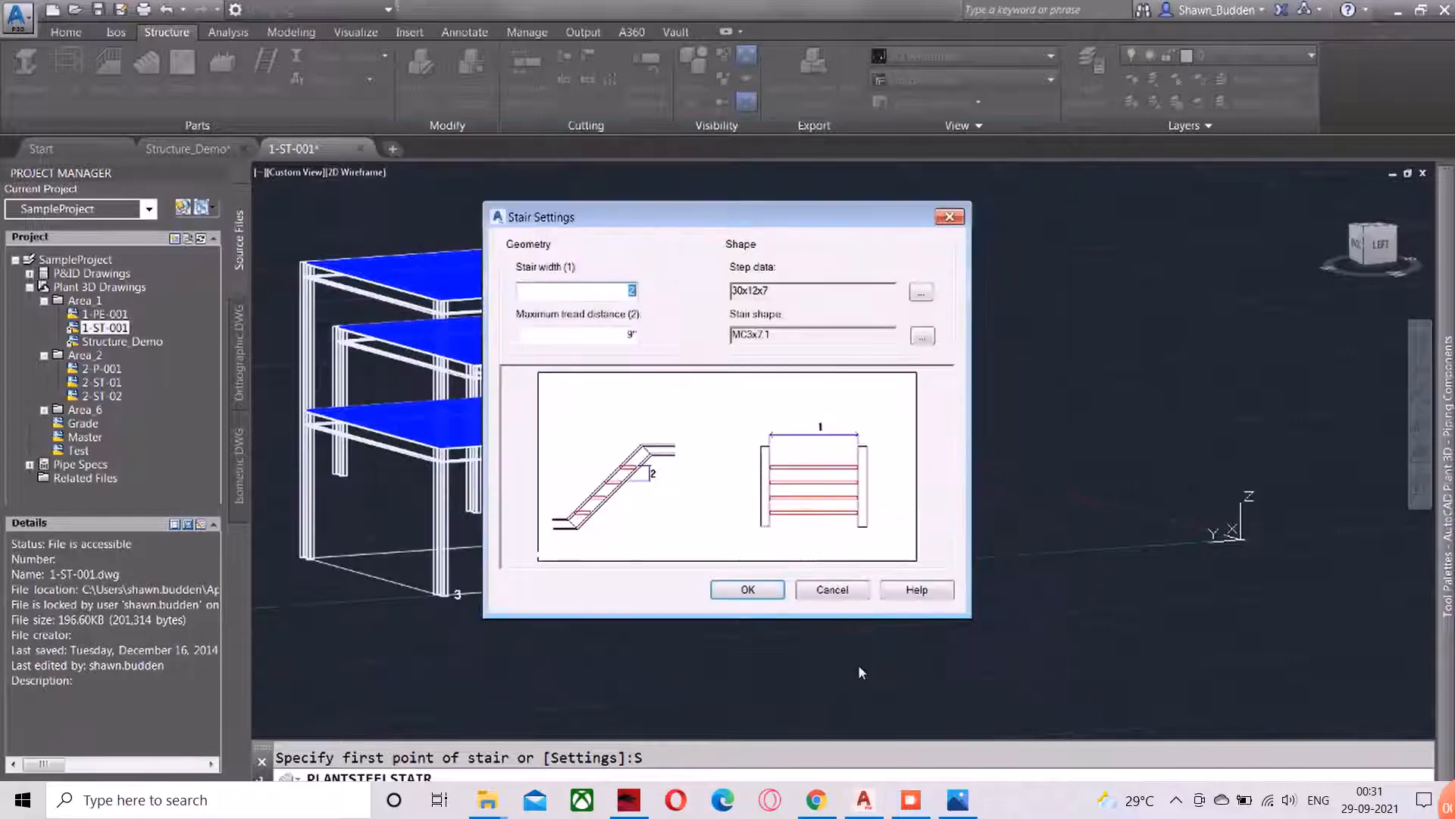
left_click(747, 590)
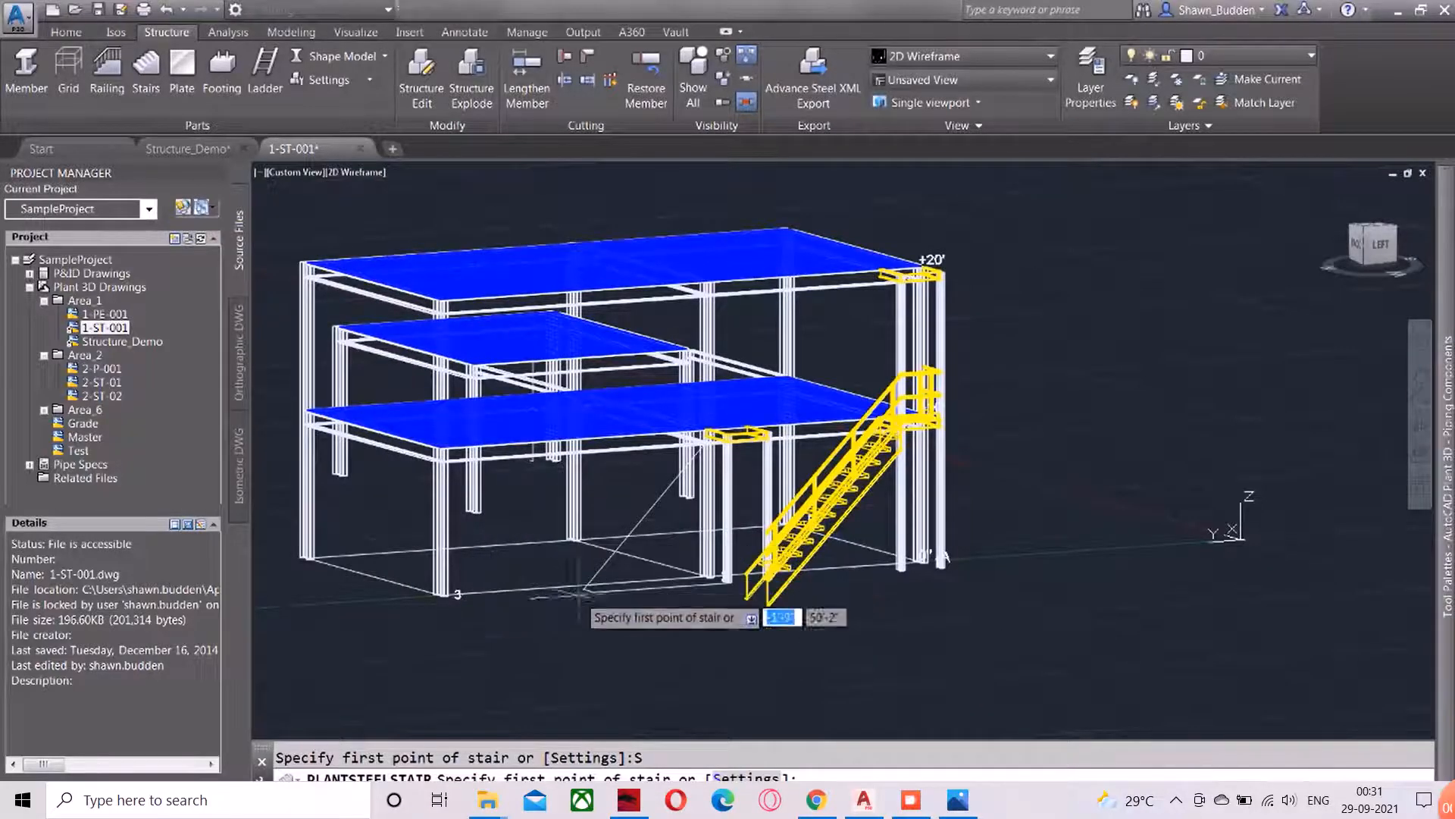
Start the stair at the lower endpoint of the sloped construction line at grade
right_click(569, 655, "shift")
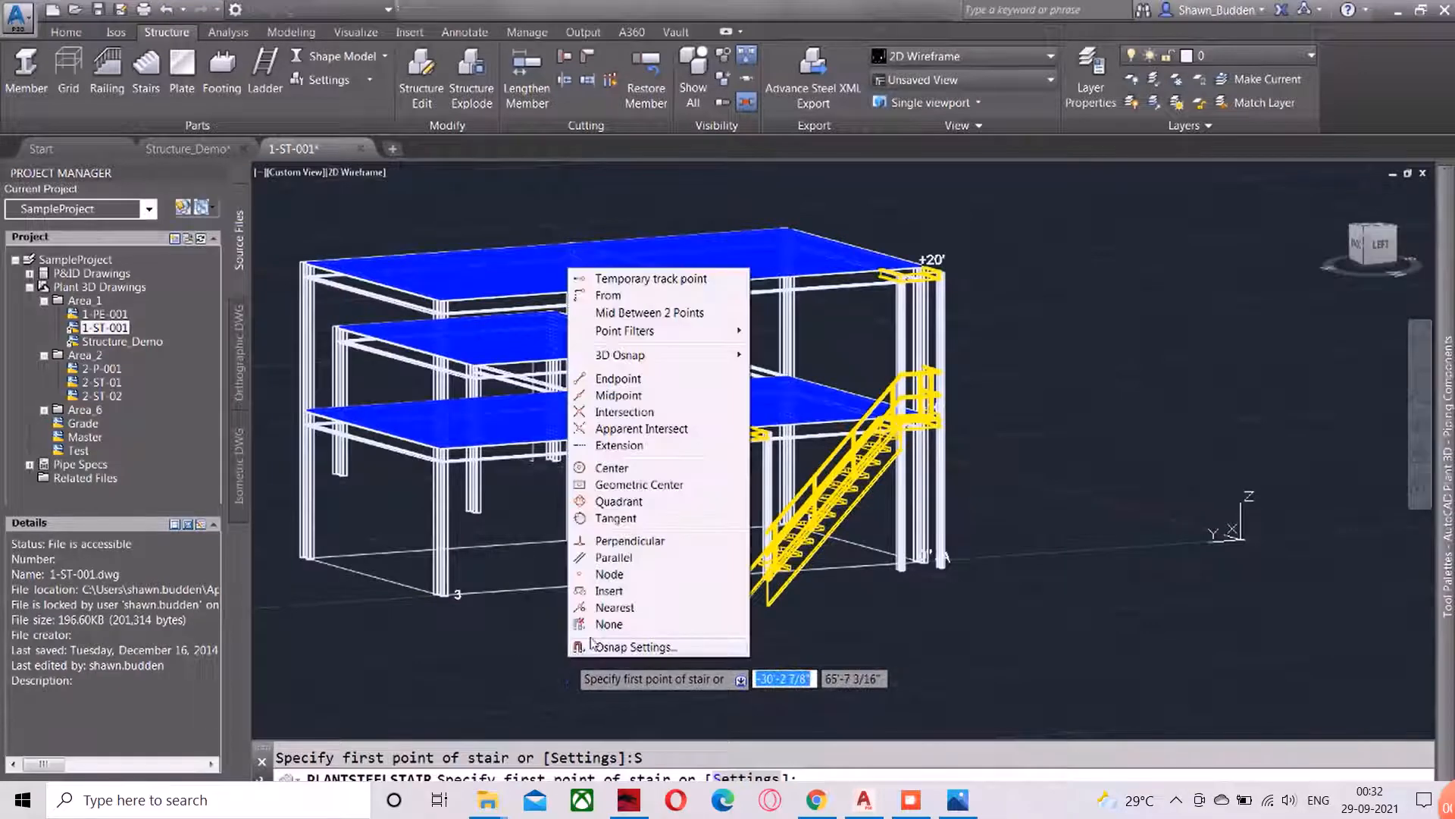
left_click(617, 378)
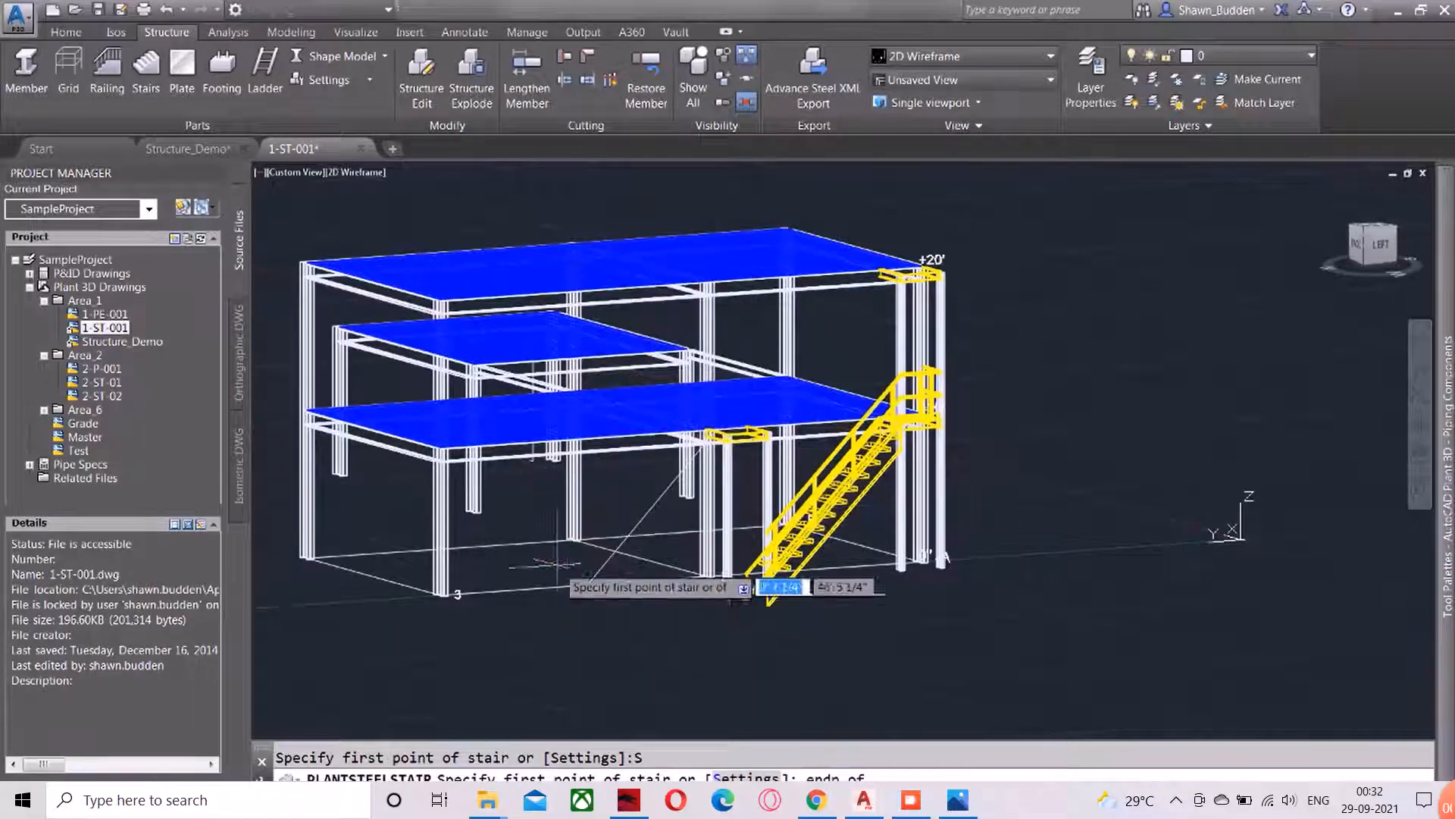
scroll(587, 585, "up", 3)
scroll(588, 585, "up", 3)
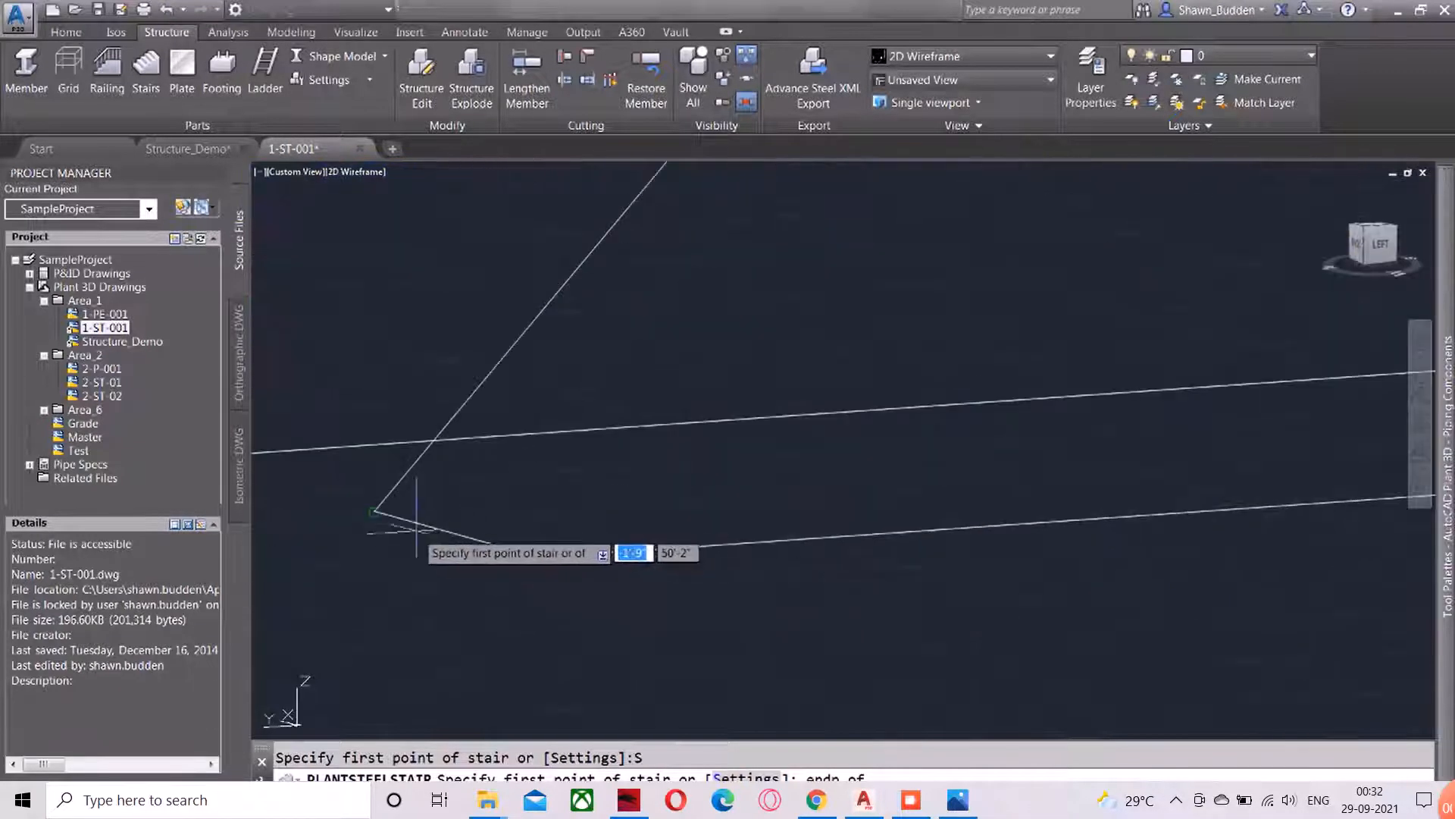
left_click(376, 511)
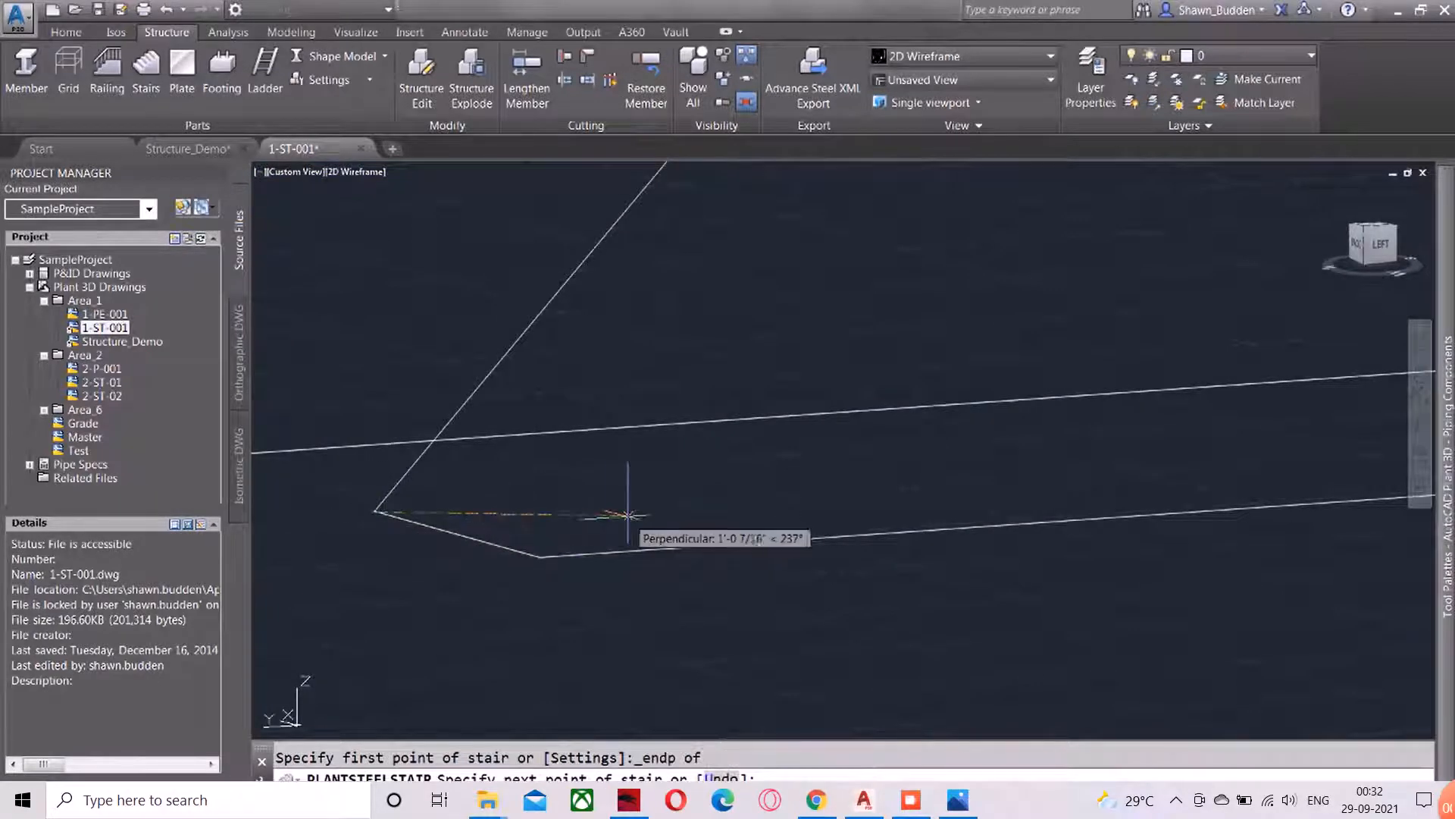
End the stair at the upper endpoint of the sloped construction line on the landing beam and complete it
right_click(625, 504, "shift")
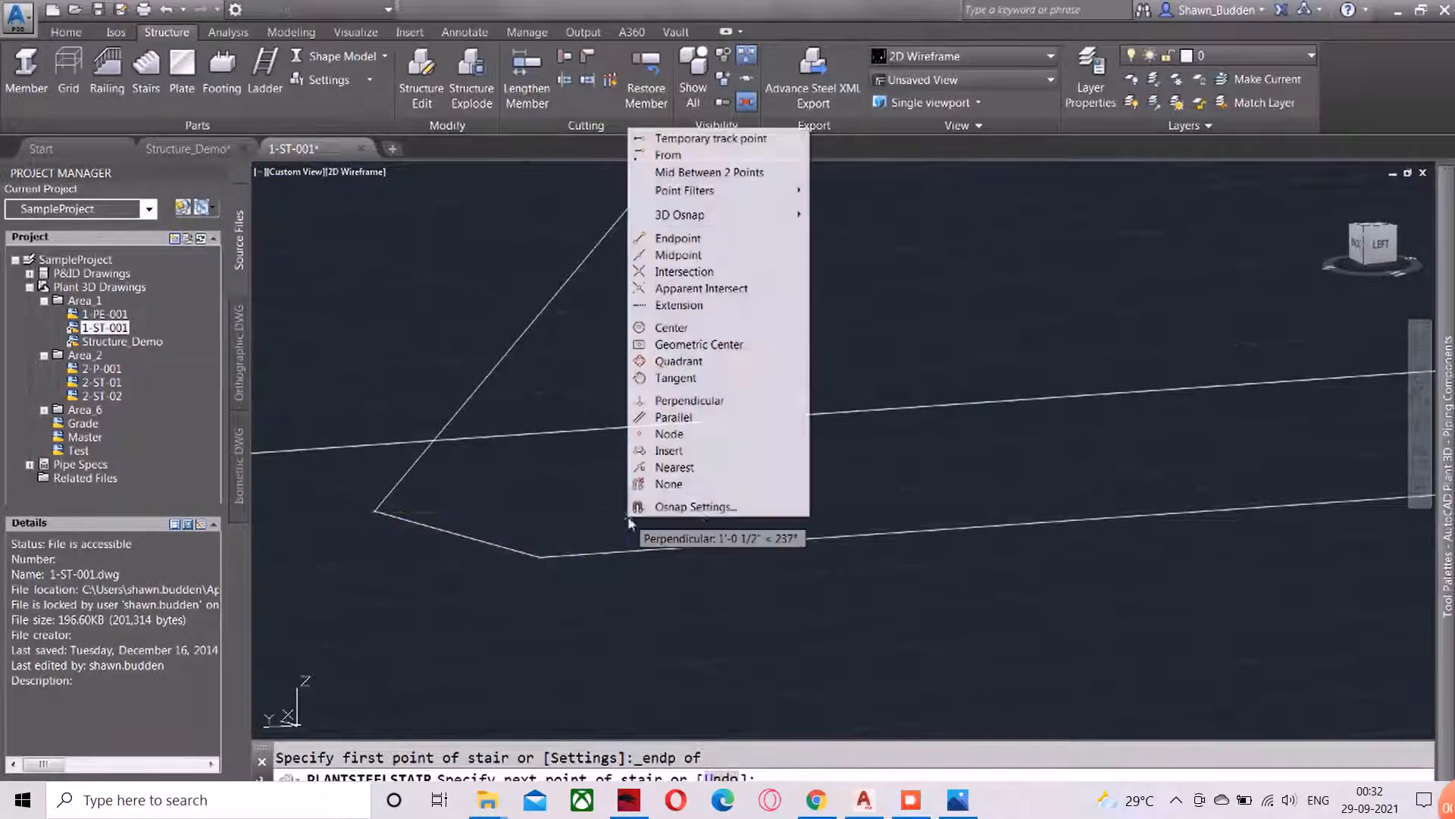
left_click(677, 238)
scroll(757, 334, "up", 5)
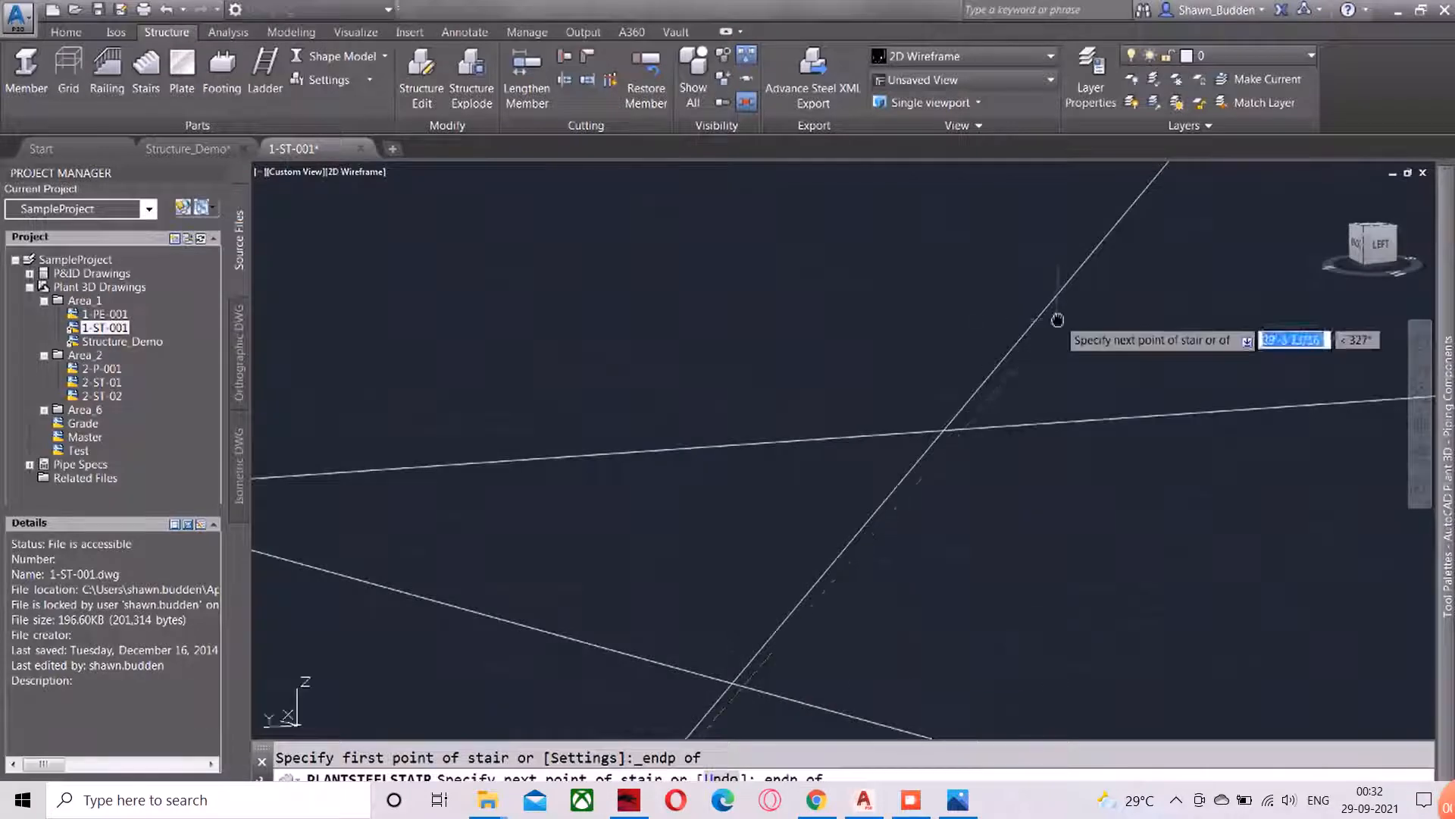
scroll(1058, 319, "down", 5)
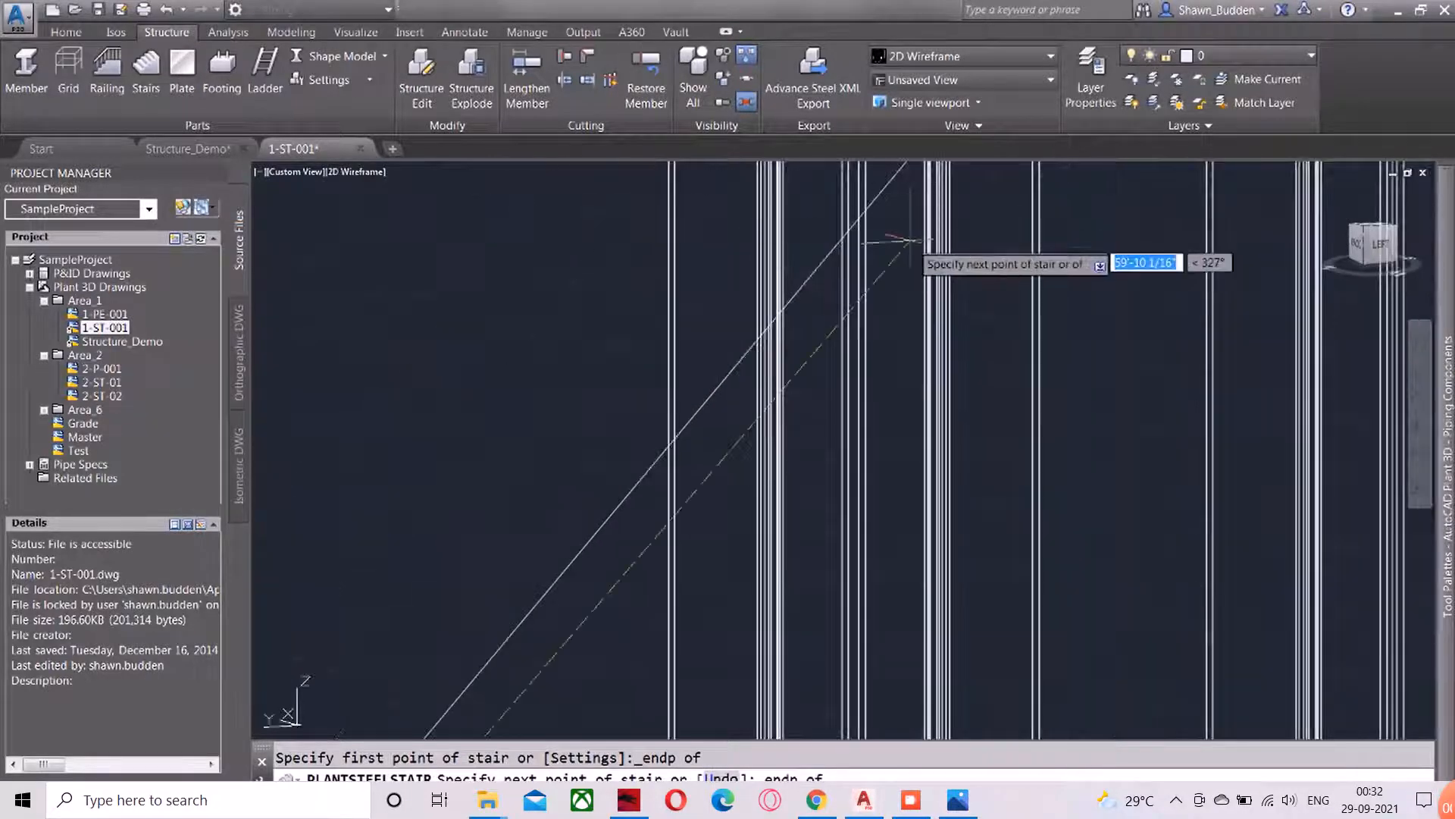
middle_click_drag(914, 241, 459, 451)
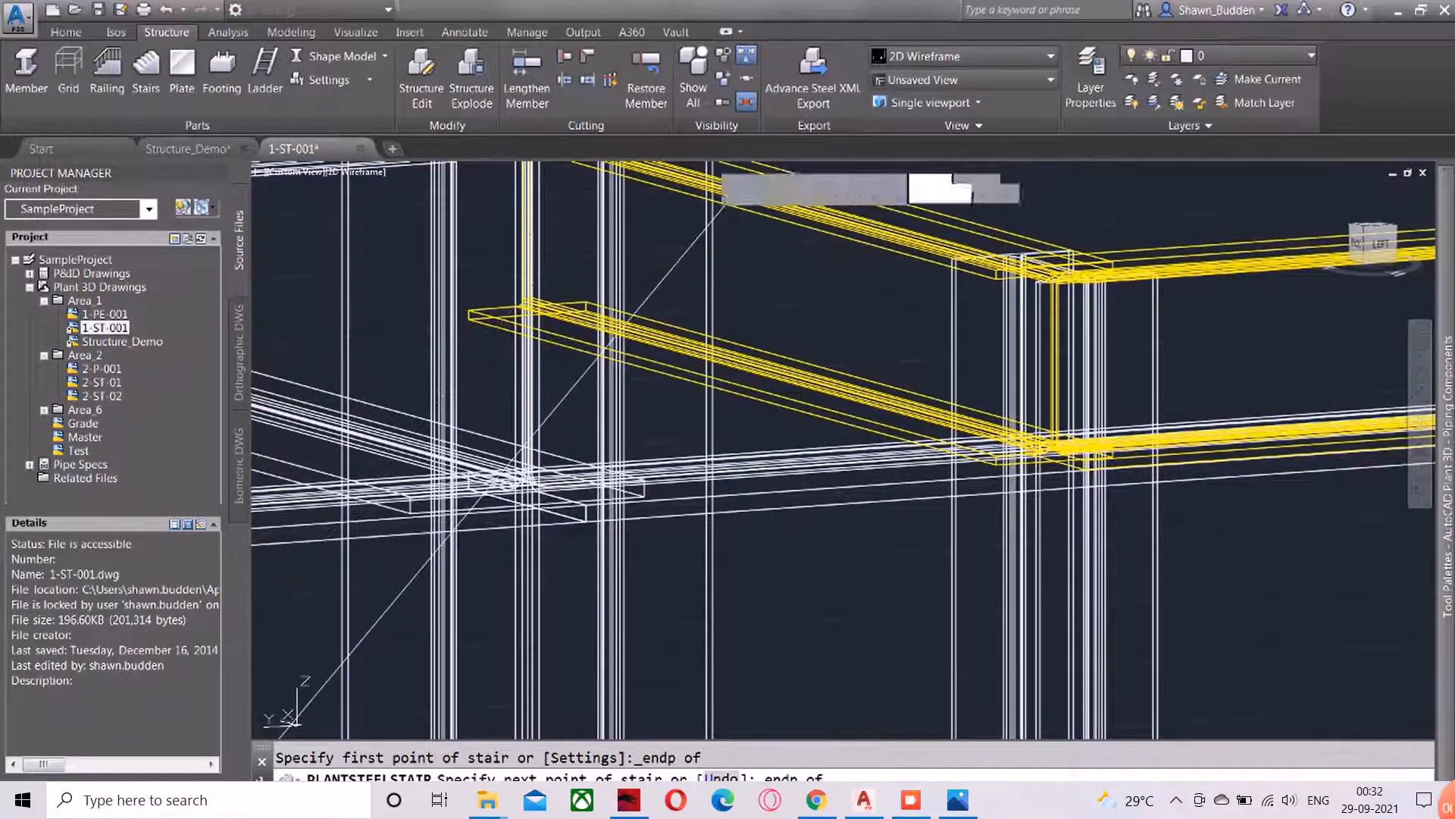
left_click(733, 198)
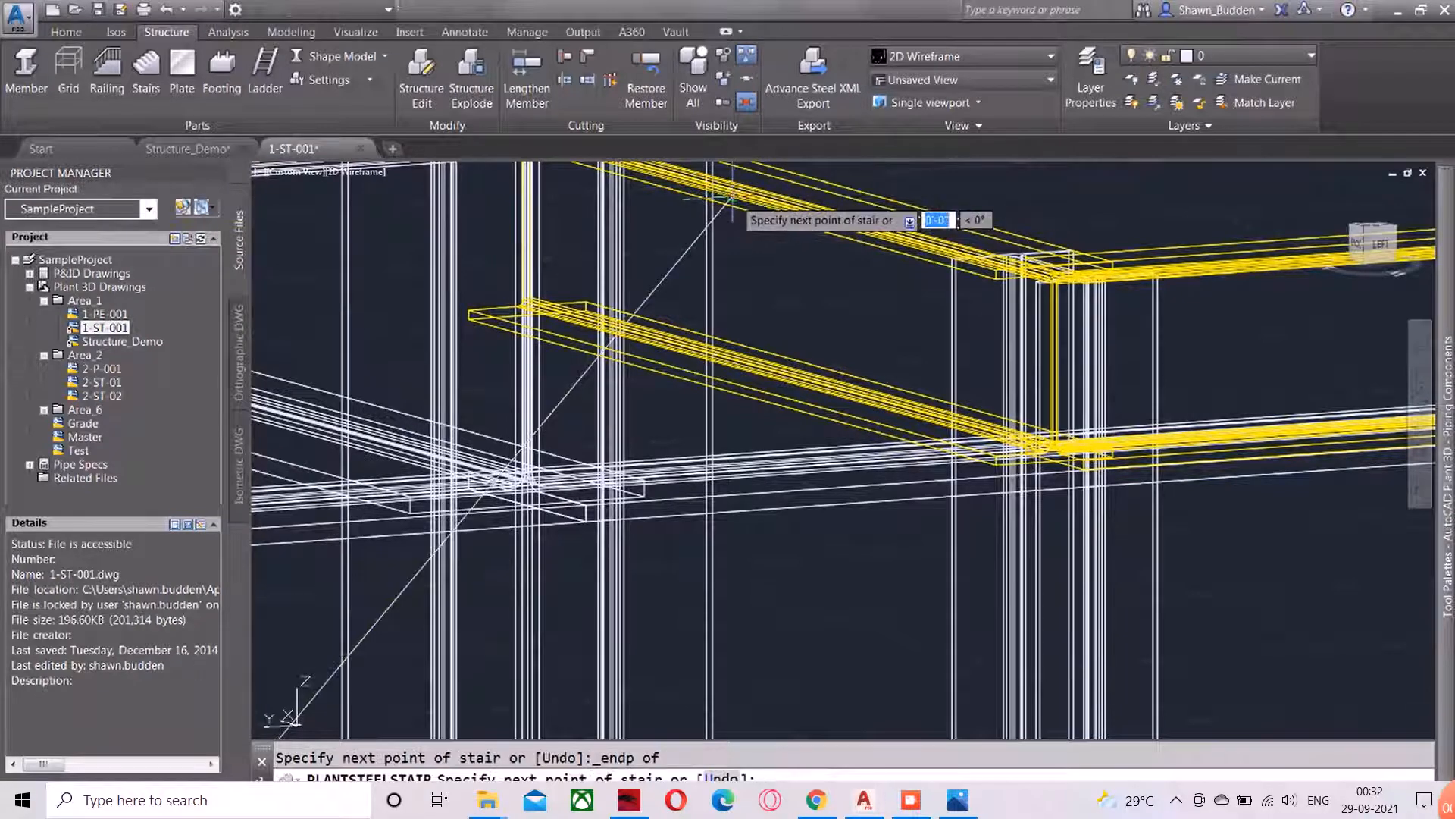
right_click(736, 200)
left_click(781, 213)
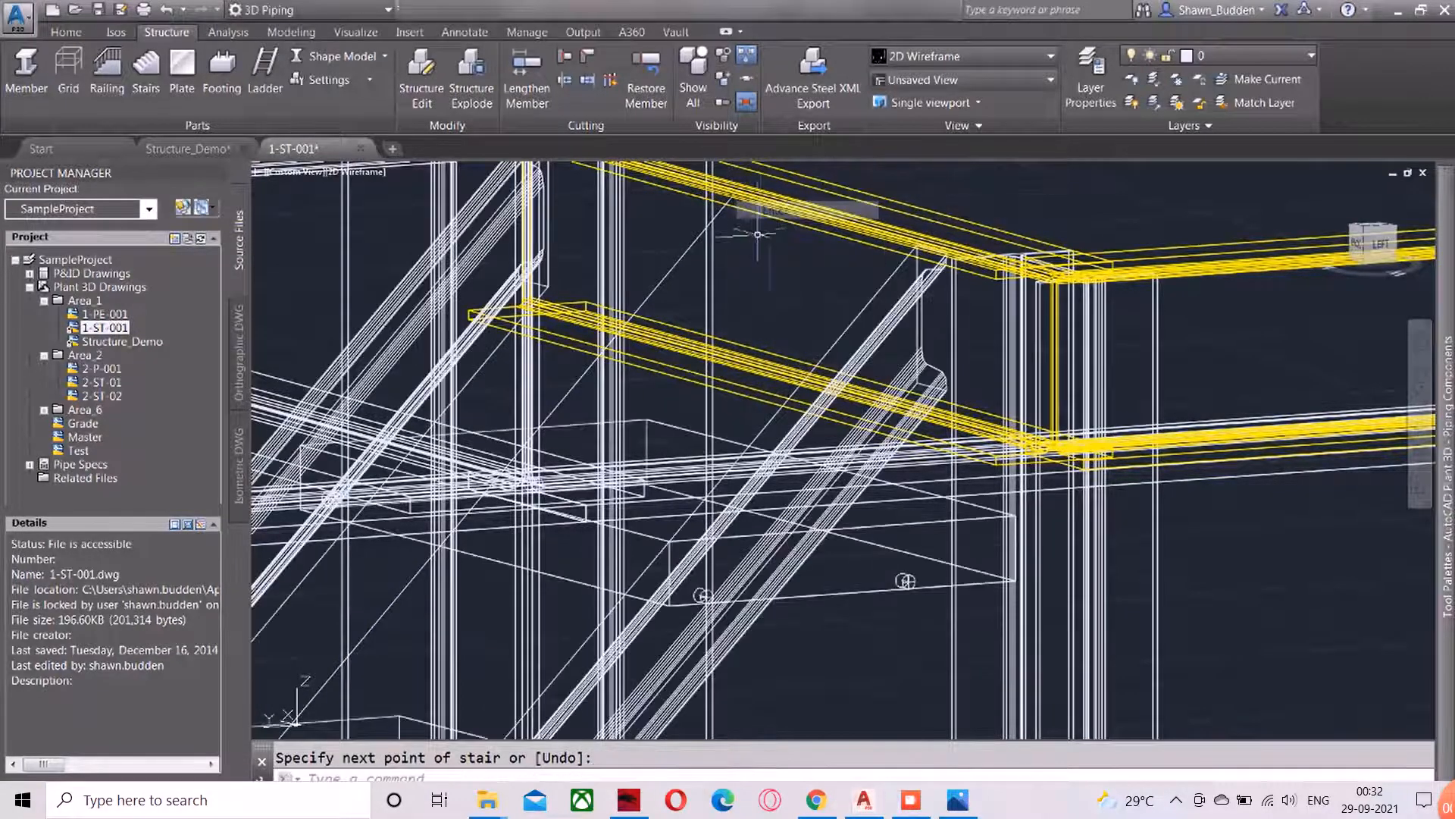
Examine the new stair's stringer ends at the landing and at grade, and the treads between them
scroll(766, 303, "up", 2)
scroll(766, 312, "down", 5)
scroll(750, 457, "down", 4)
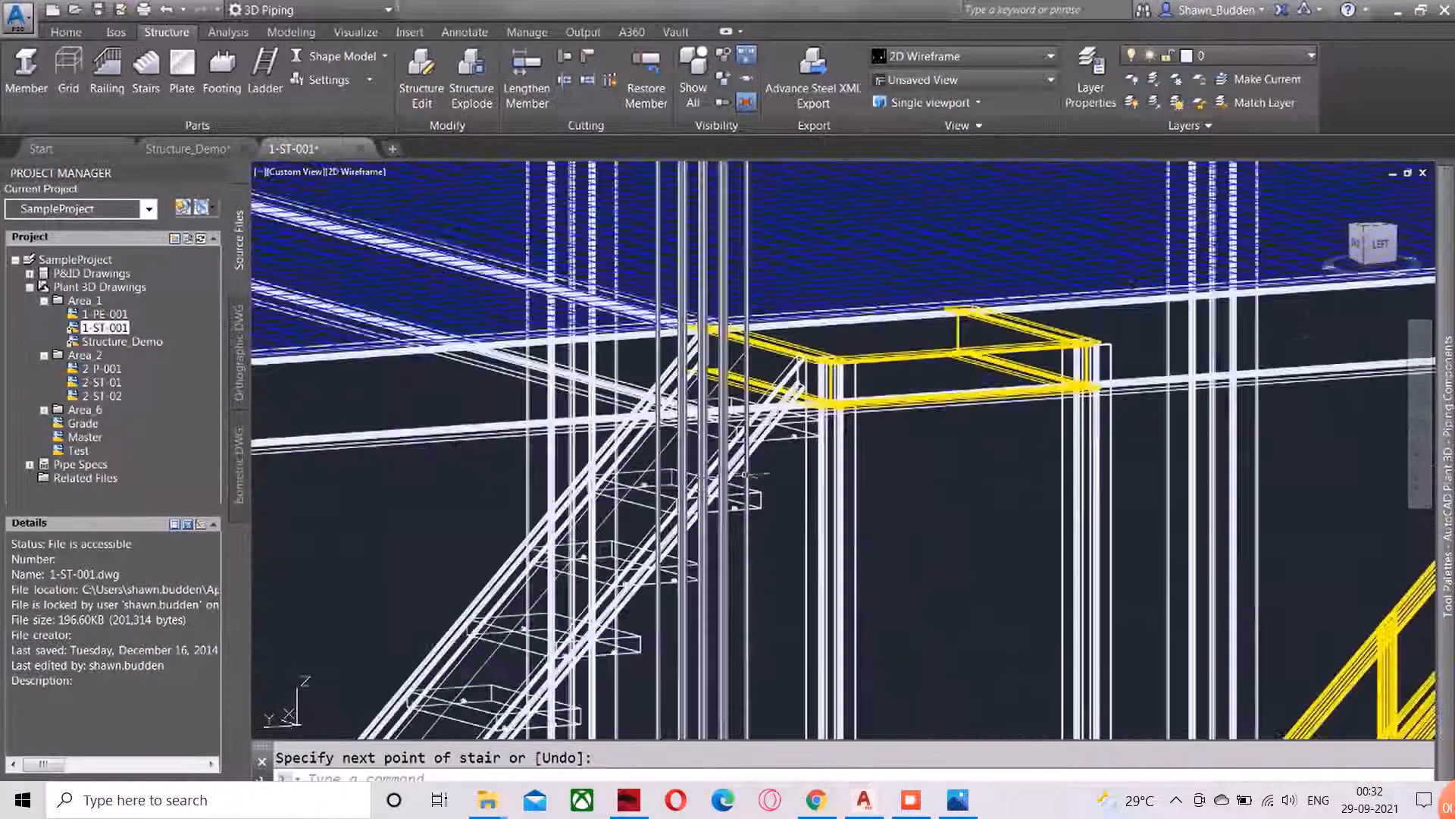
middle_click_drag(755, 468, 1179, 54)
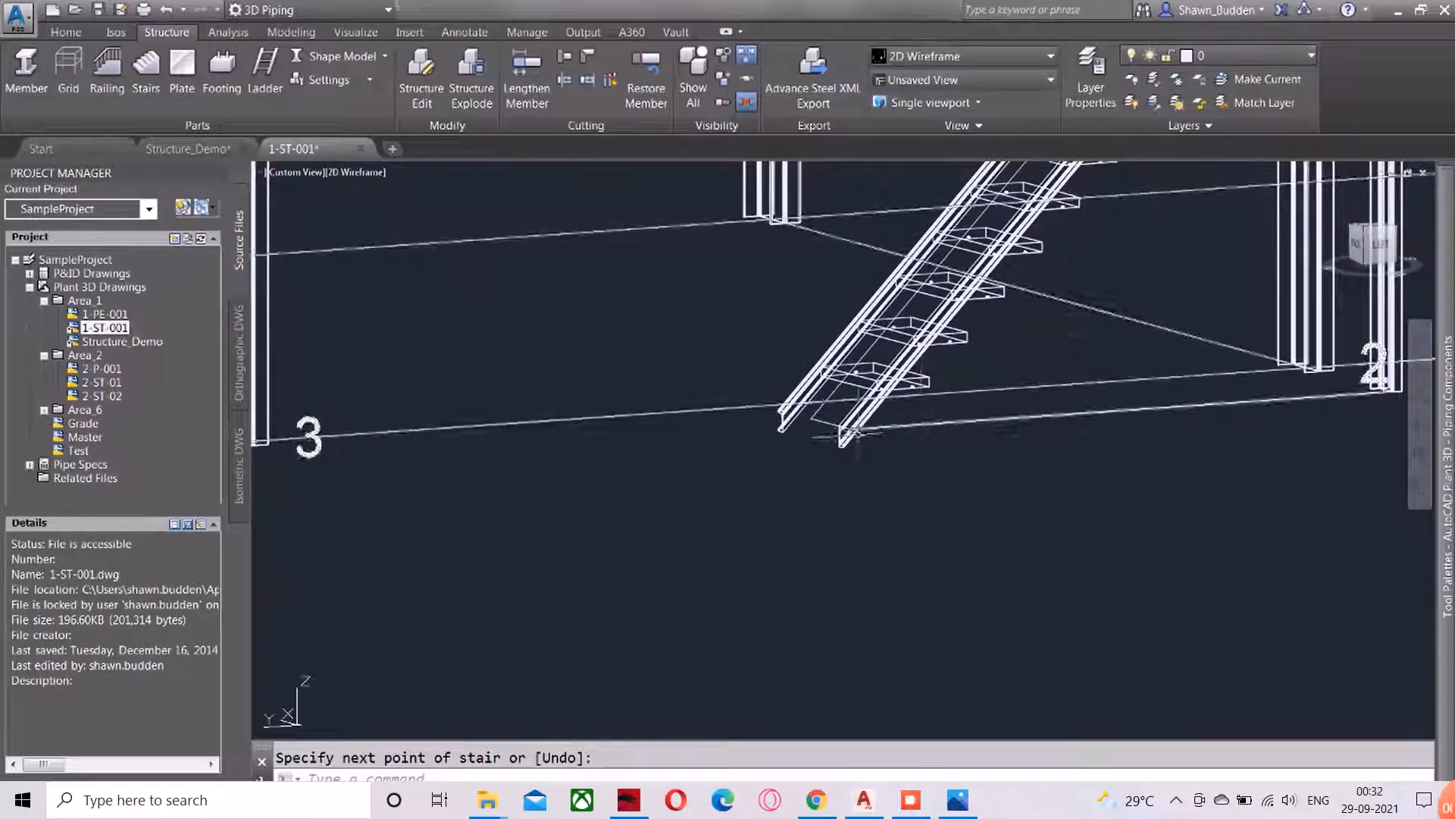
scroll(811, 417, "up", 6)
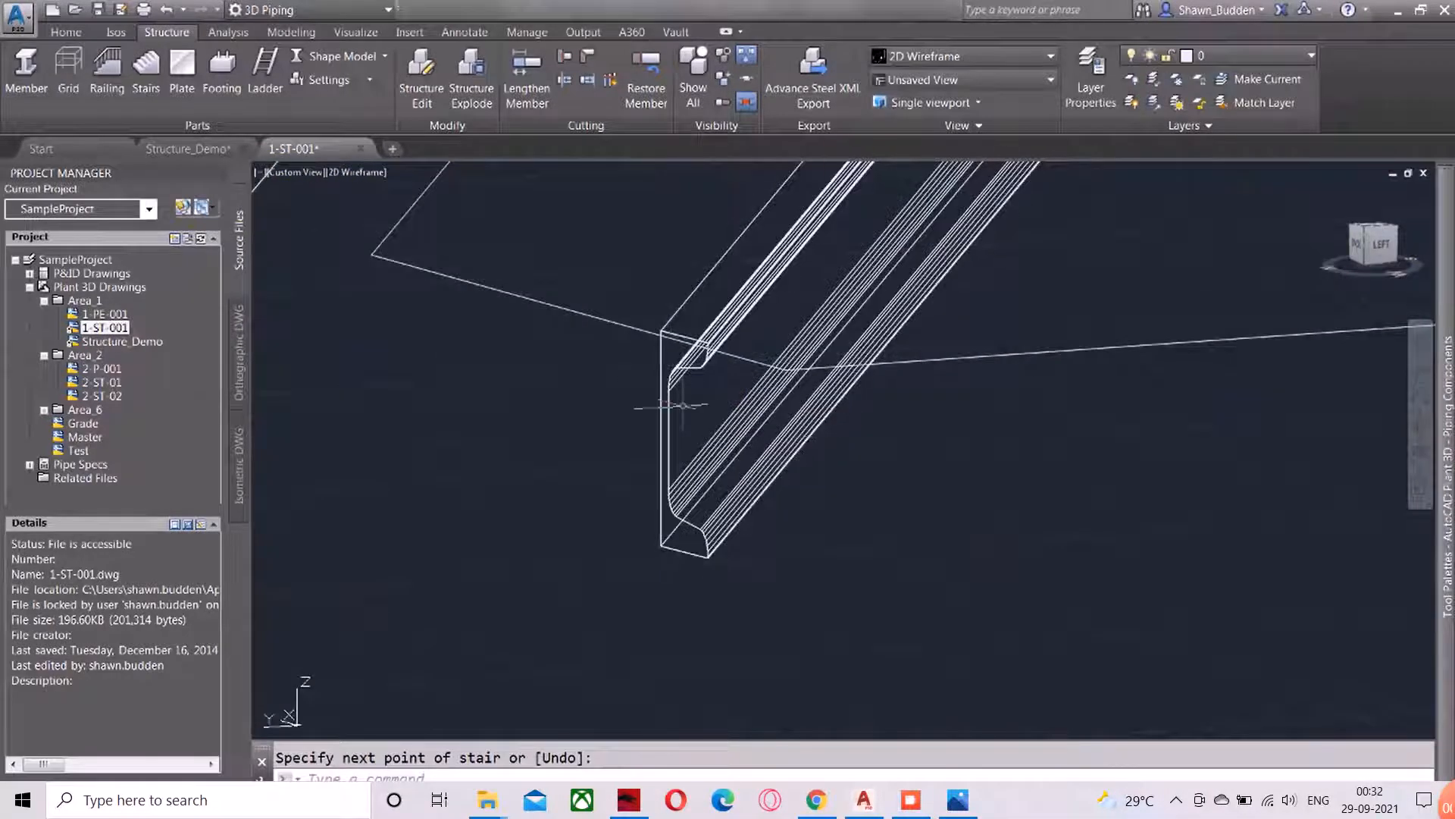
scroll(684, 407, "up", 3)
scroll(686, 407, "down", 6)
scroll(778, 376, "down", 5)
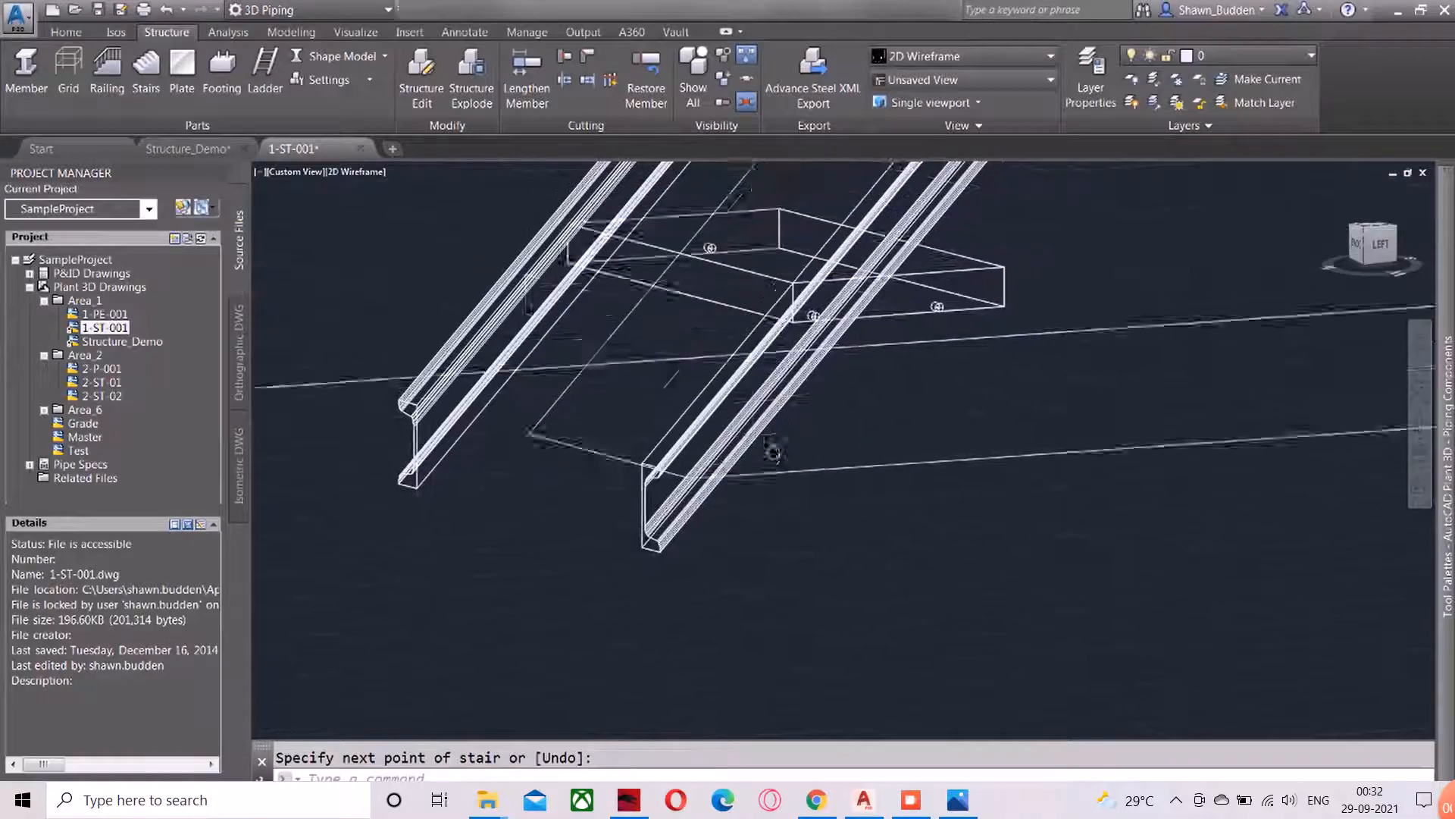
scroll(702, 504, "up", 2)
scroll(701, 505, "down", 3)
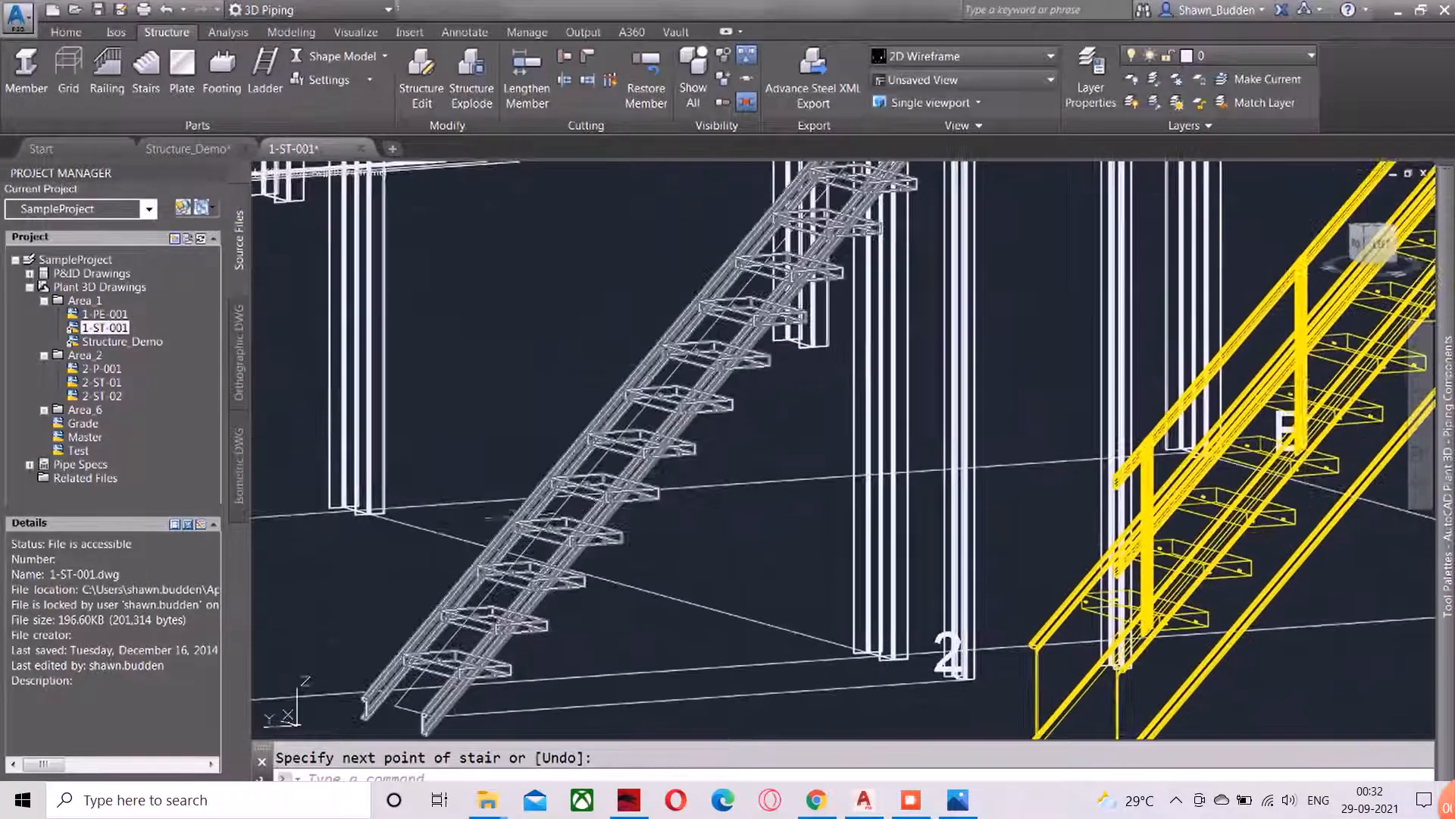
scroll(657, 574, "up", 2)
middle_click_drag(658, 574, 644, 591)
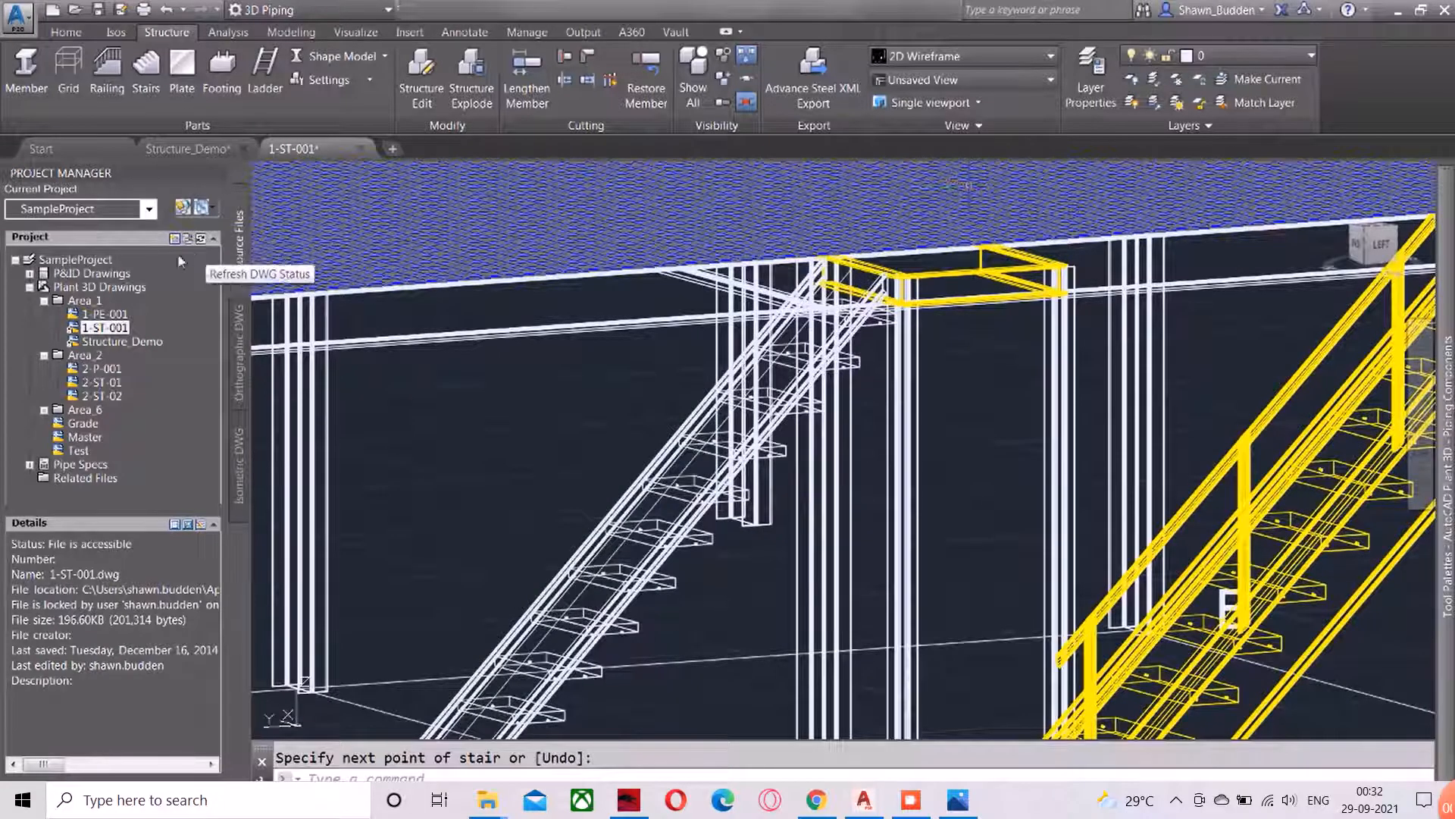
scroll(438, 472, "up", 3)
scroll(417, 424, "down", 1)
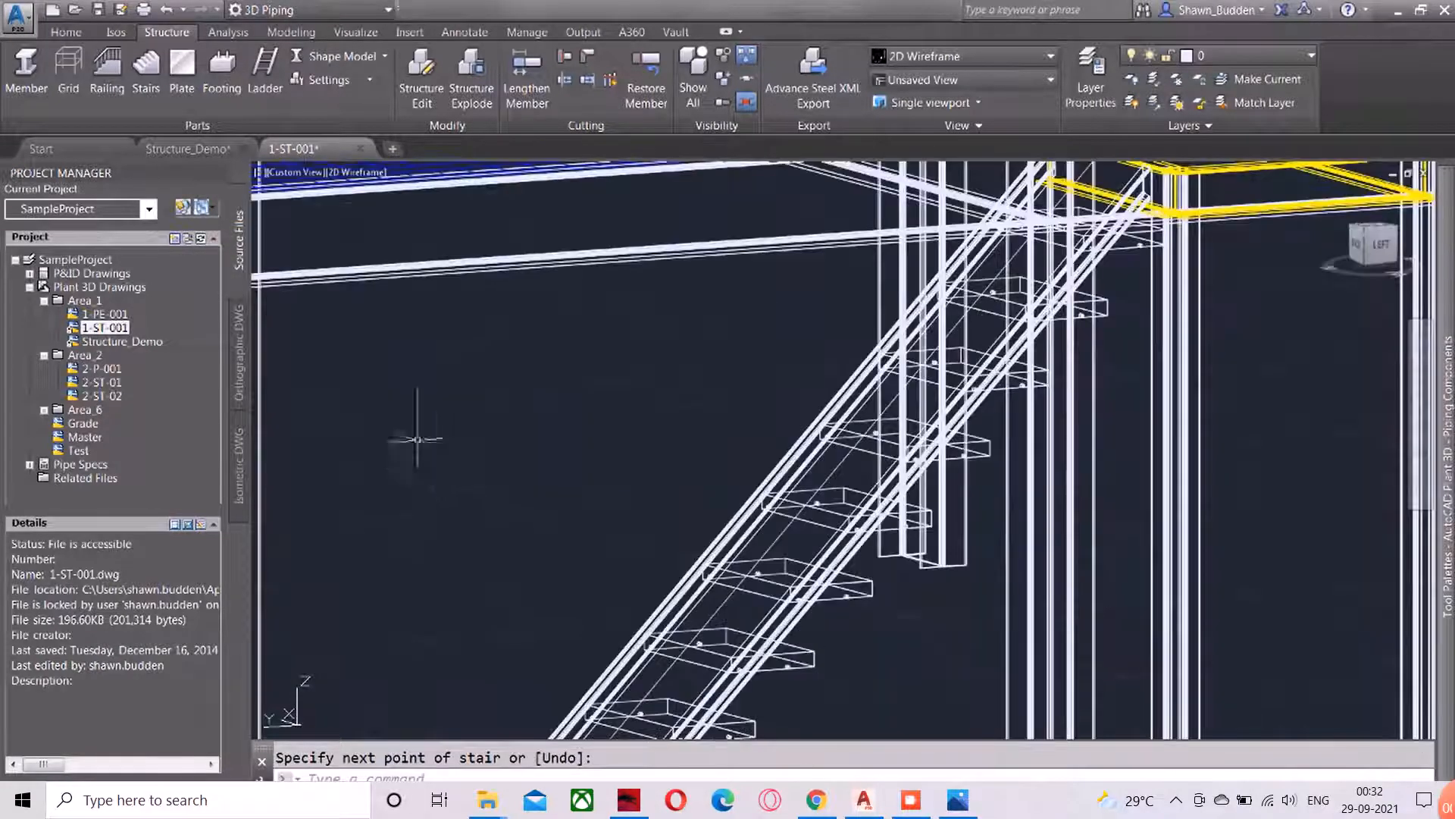
Switch the visual style to Conceptual and view the whole stair with the landing and the neighbouring yellow stair
left_click(369, 188)
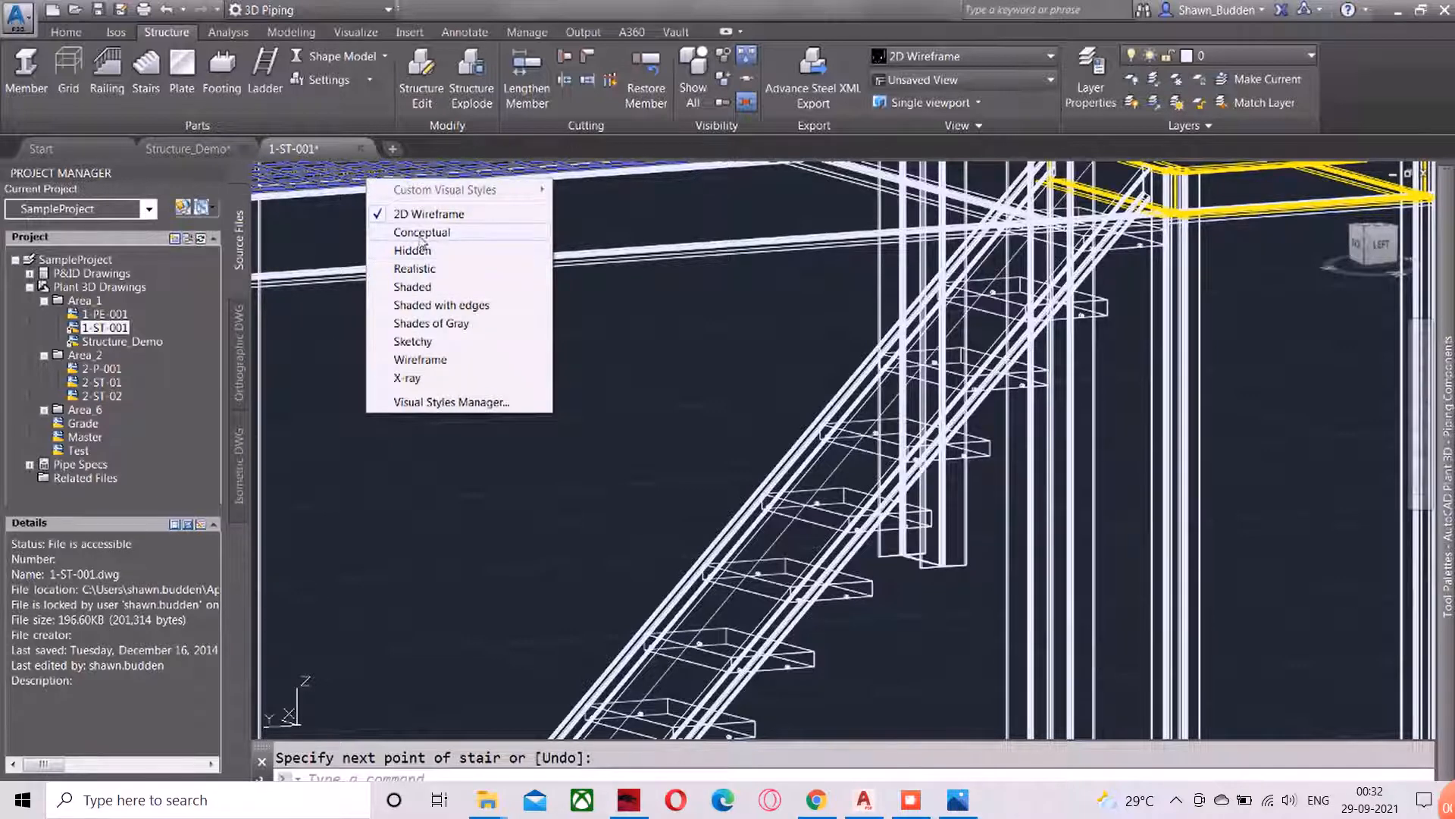
left_click(421, 232)
scroll(674, 485, "up", 1)
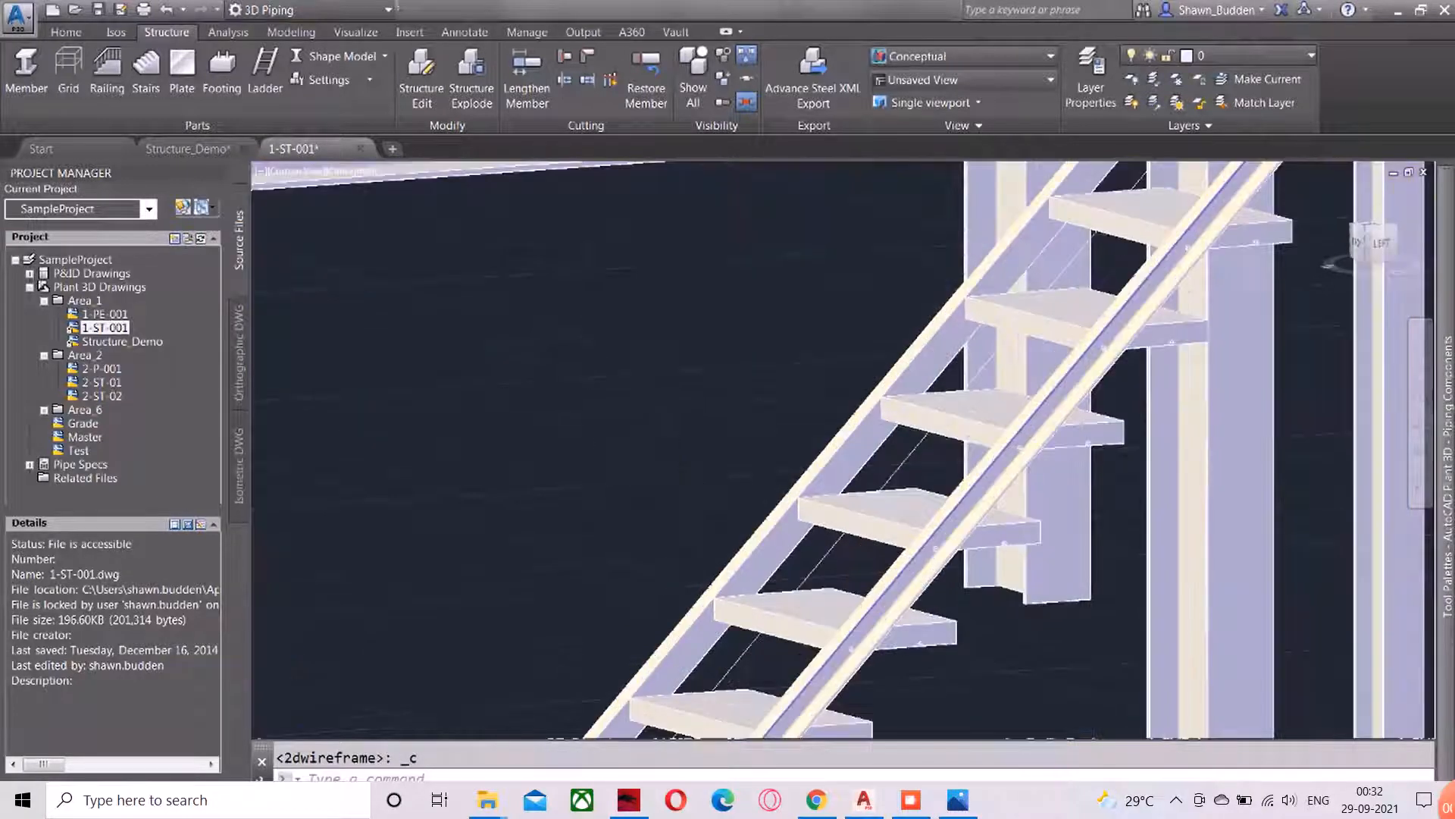
scroll(674, 487, "down", 3)
scroll(1304, 633, "down", 3)
middle_click_drag(1228, 615, 1123, 388)
middle_click_drag(869, 435, 804, 537)
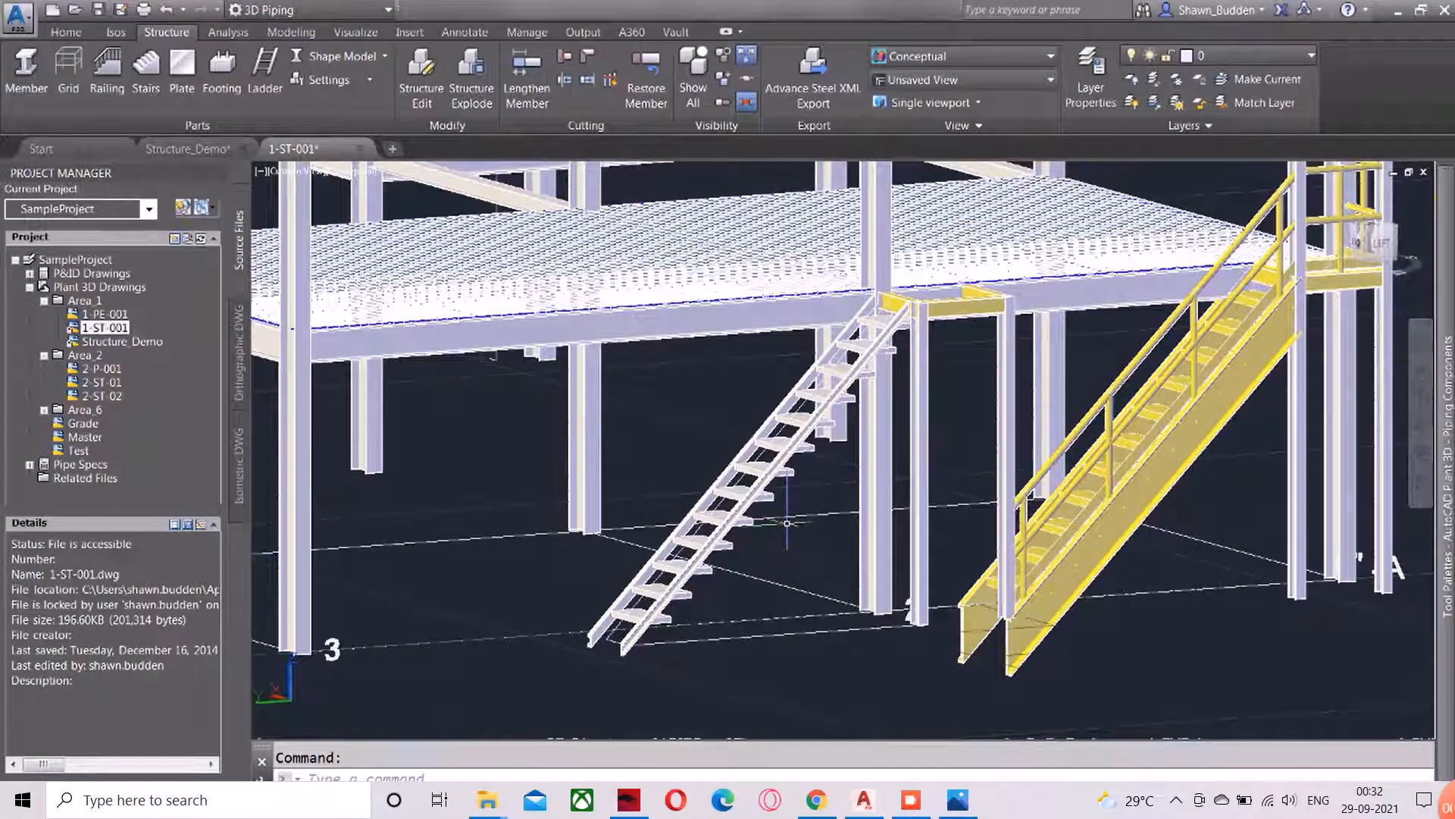